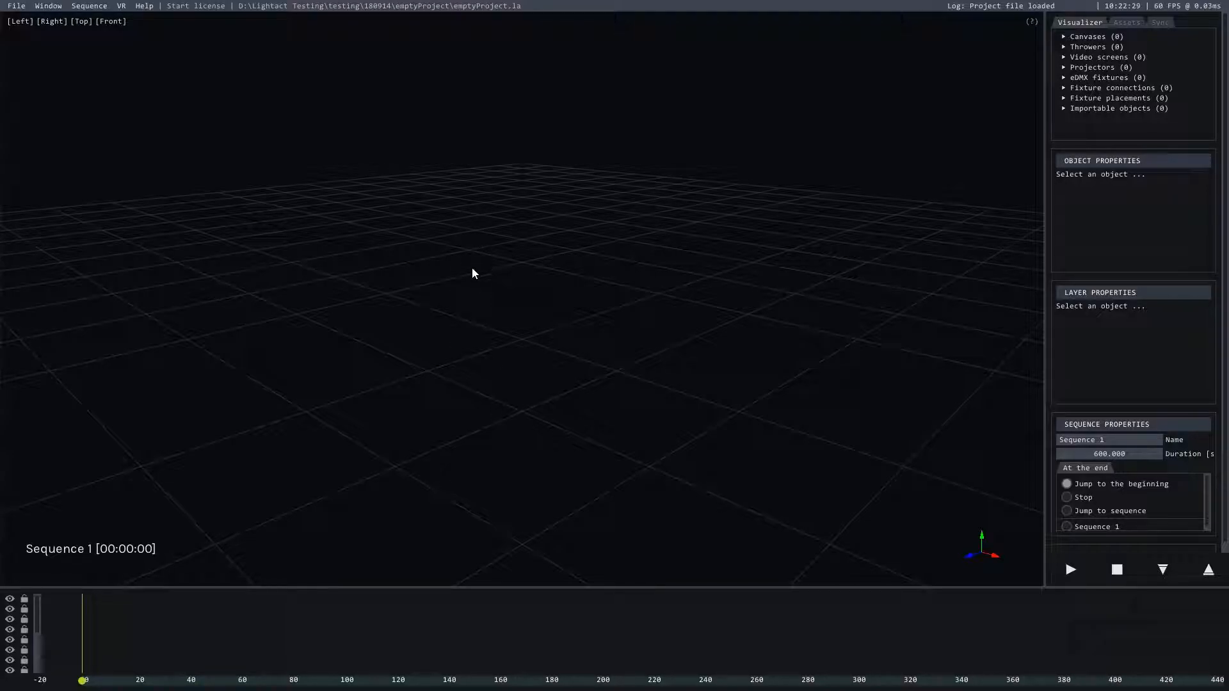
# - Add a 3D scene to the timeline, shift it to begin just before the playhead, and add a regular layer beneath it
pyautogui.rightClick(68, 607)
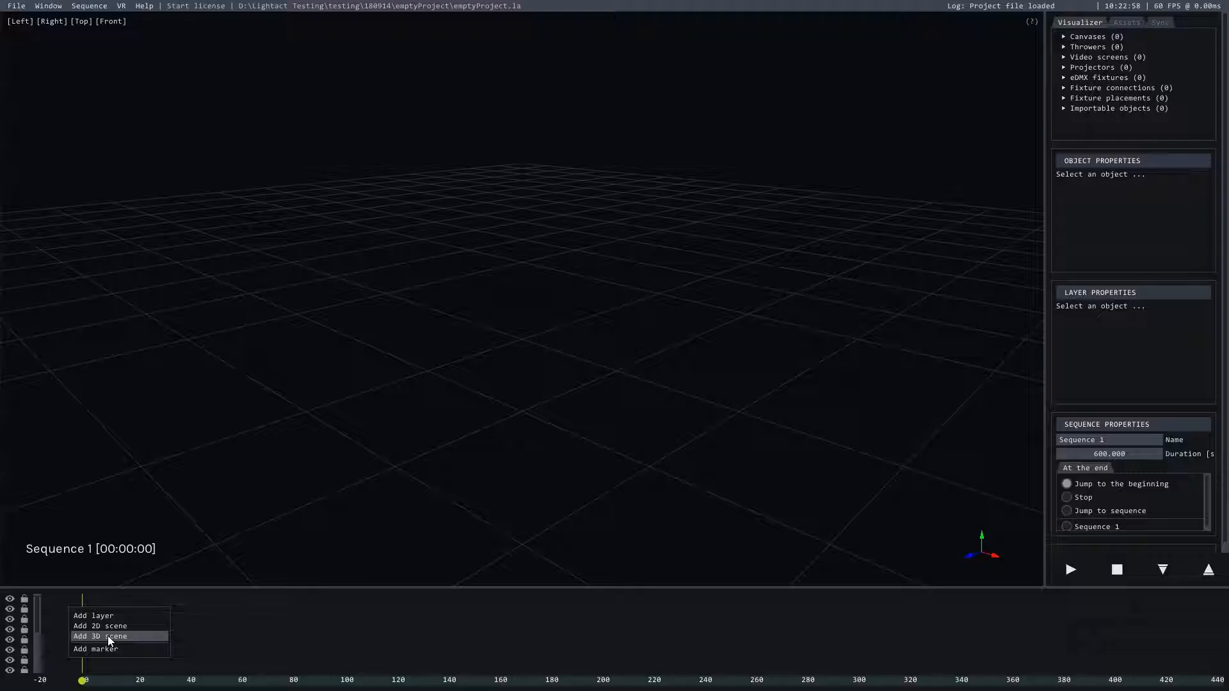
pyautogui.click(108, 635)
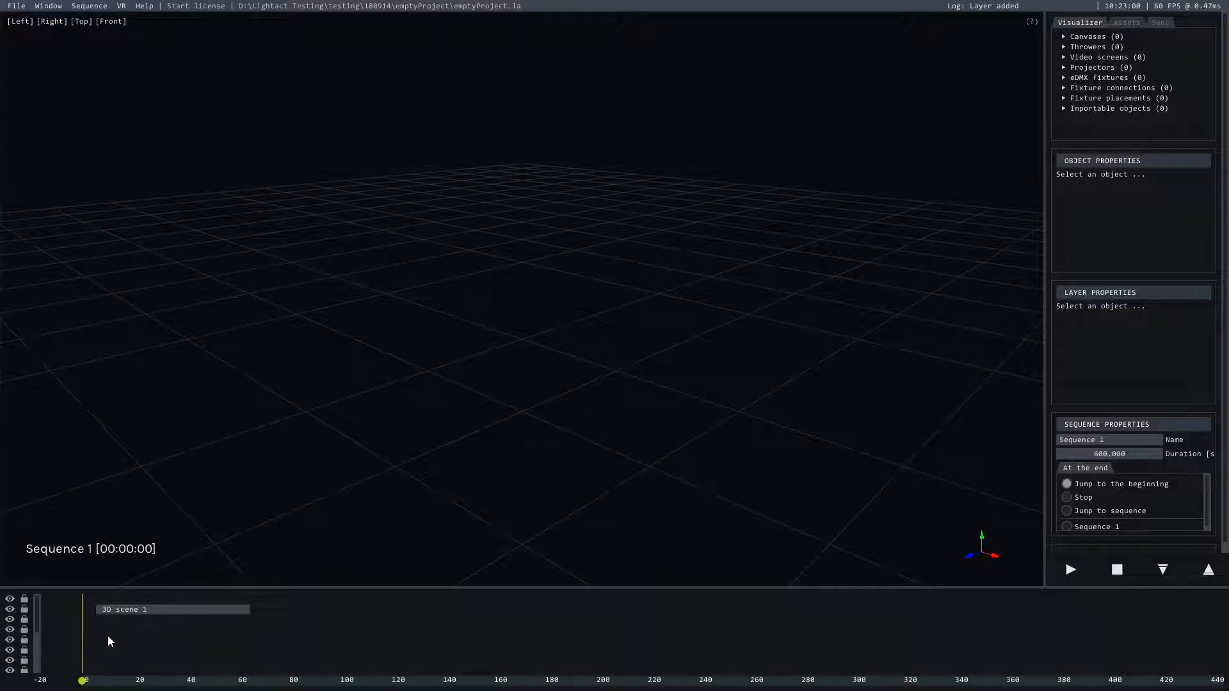
pyautogui.moveTo(150, 612); pyautogui.dragTo(124, 608)
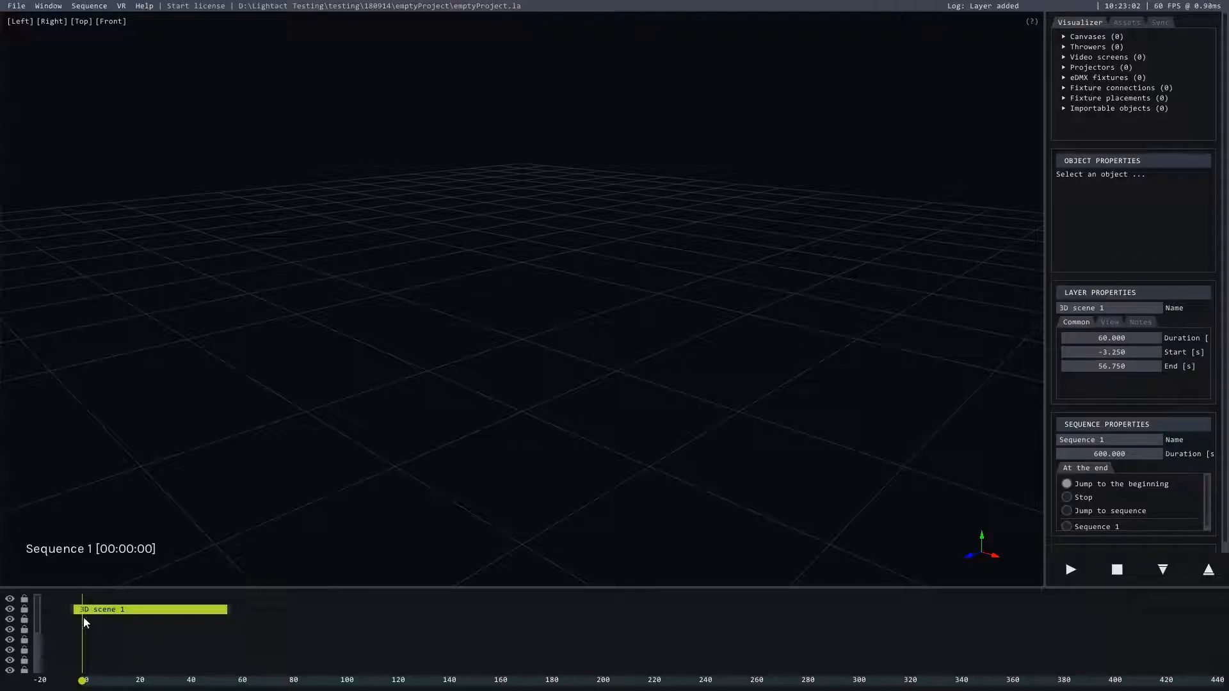
pyautogui.rightClick(72, 621)
pyautogui.click(84, 630)
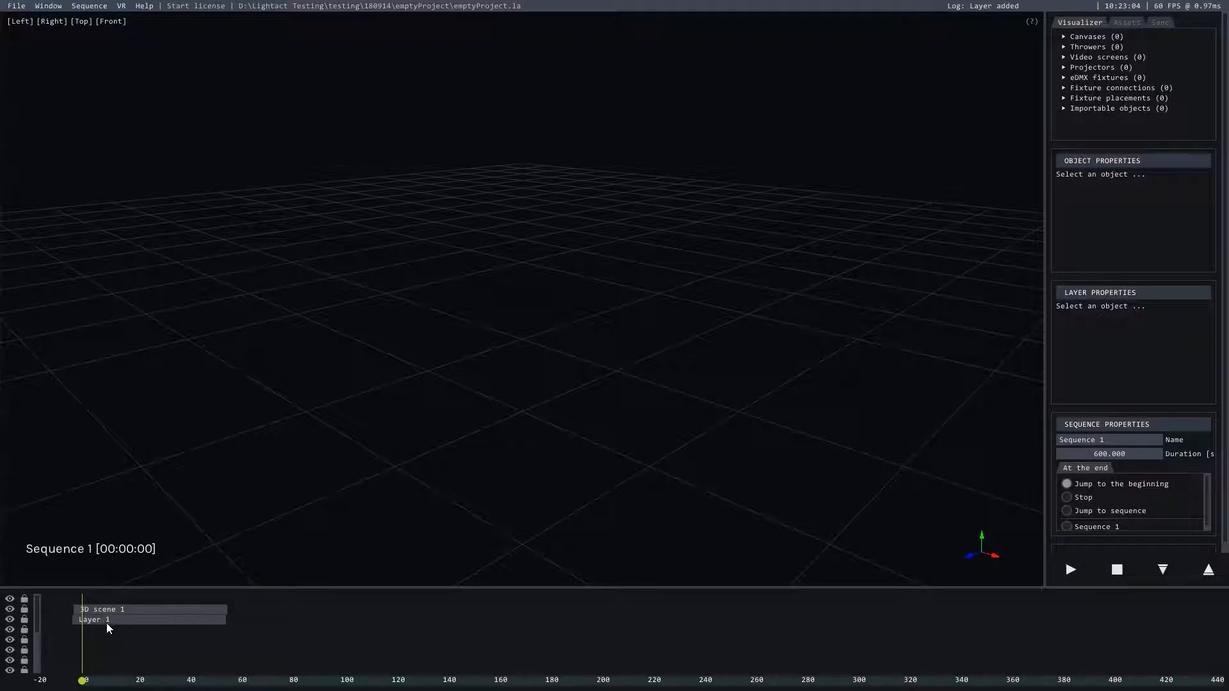
# - Open 3D scene 1 in a maximized editor and slightly enlarge its preview area
pyautogui.doubleClick(109, 609)
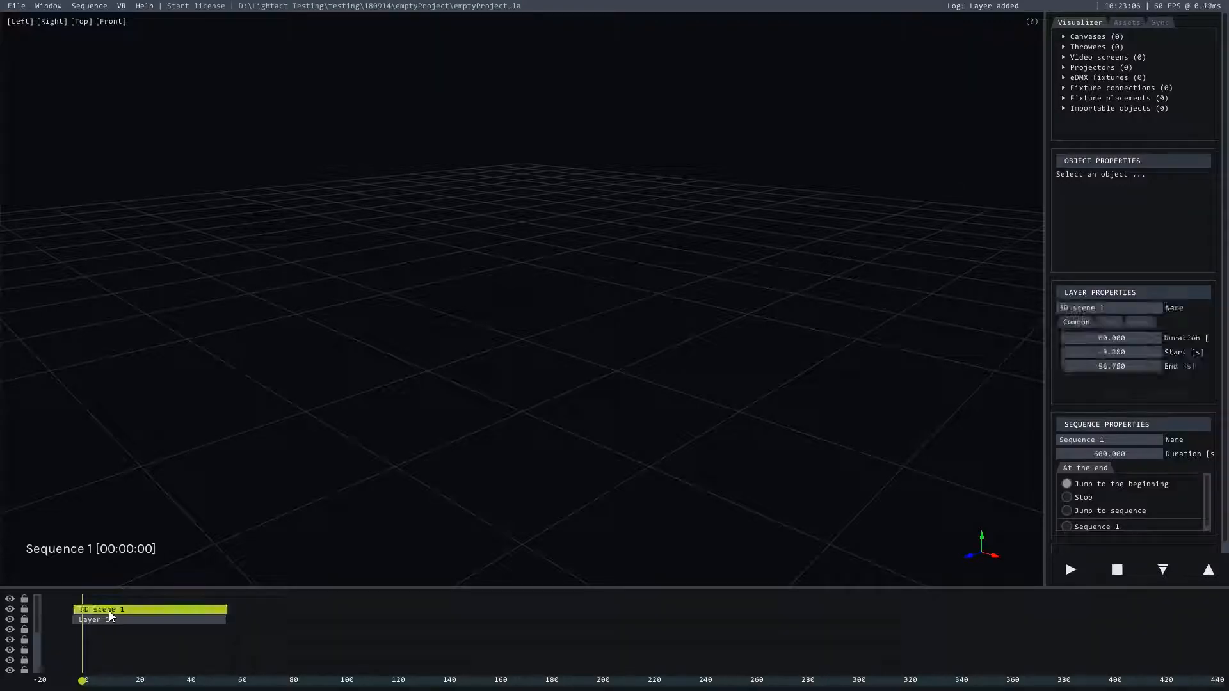
pyautogui.doubleClick(391, 44)
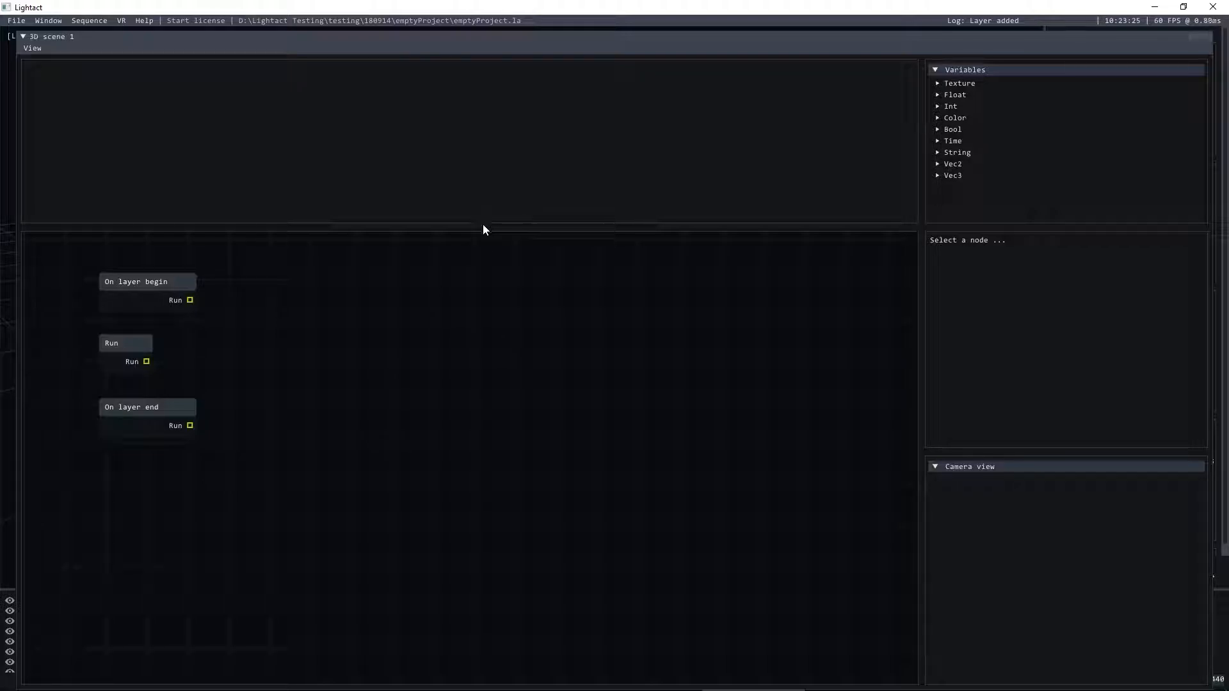
pyautogui.moveTo(485, 229)
pyautogui.mouseDown()
pyautogui.moveTo(486, 310)
pyautogui.moveTo(486, 252)
pyautogui.mouseUp()
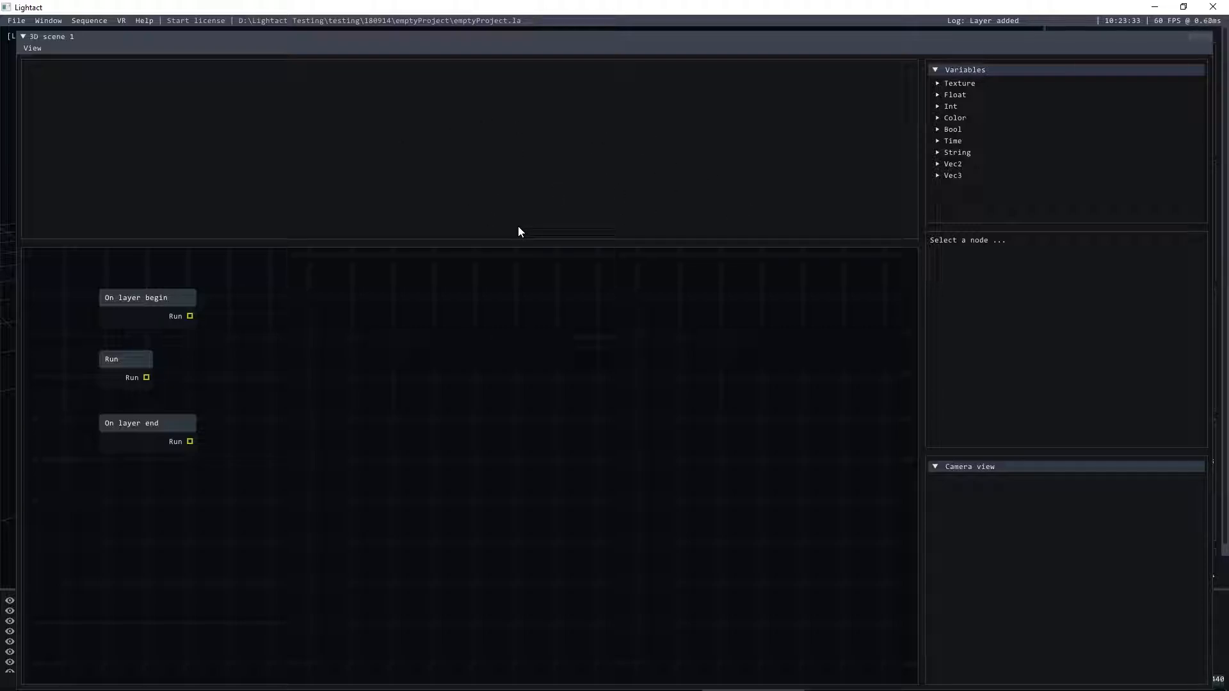
# - Add a Perspective Camera node to the 3D scene and connect the Run node's output to it
pyautogui.rightClick(424, 360)
pyautogui.moveTo(444, 371)
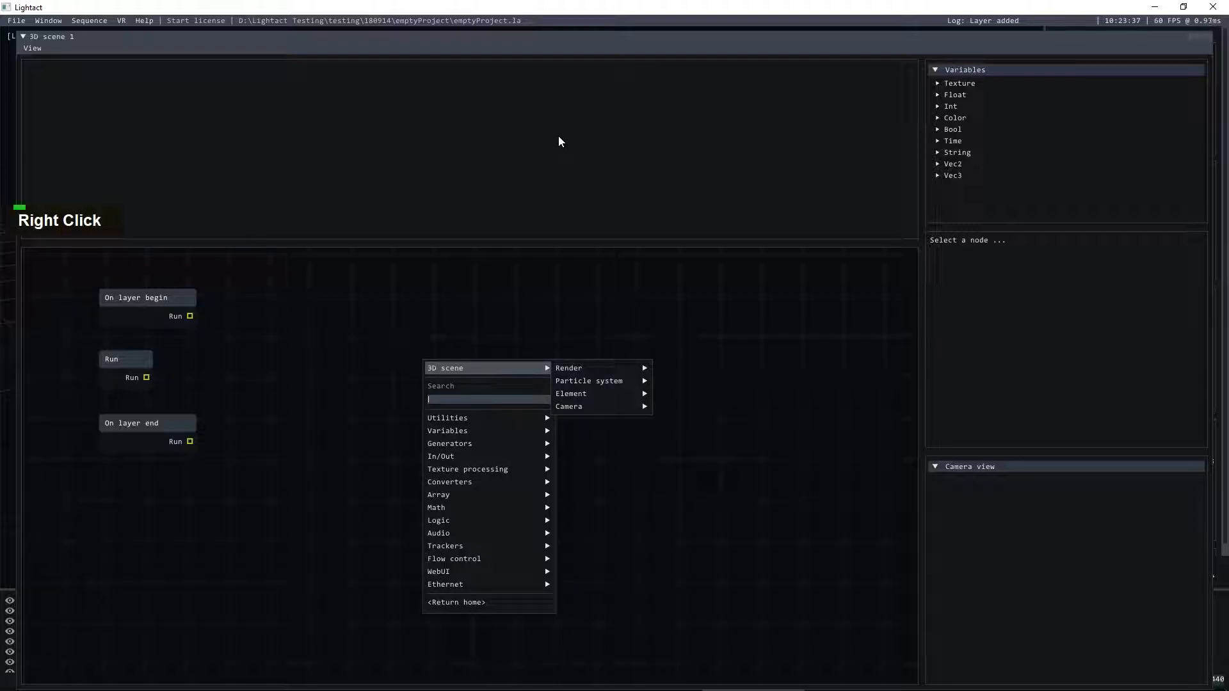
pyautogui.moveTo(606, 406)
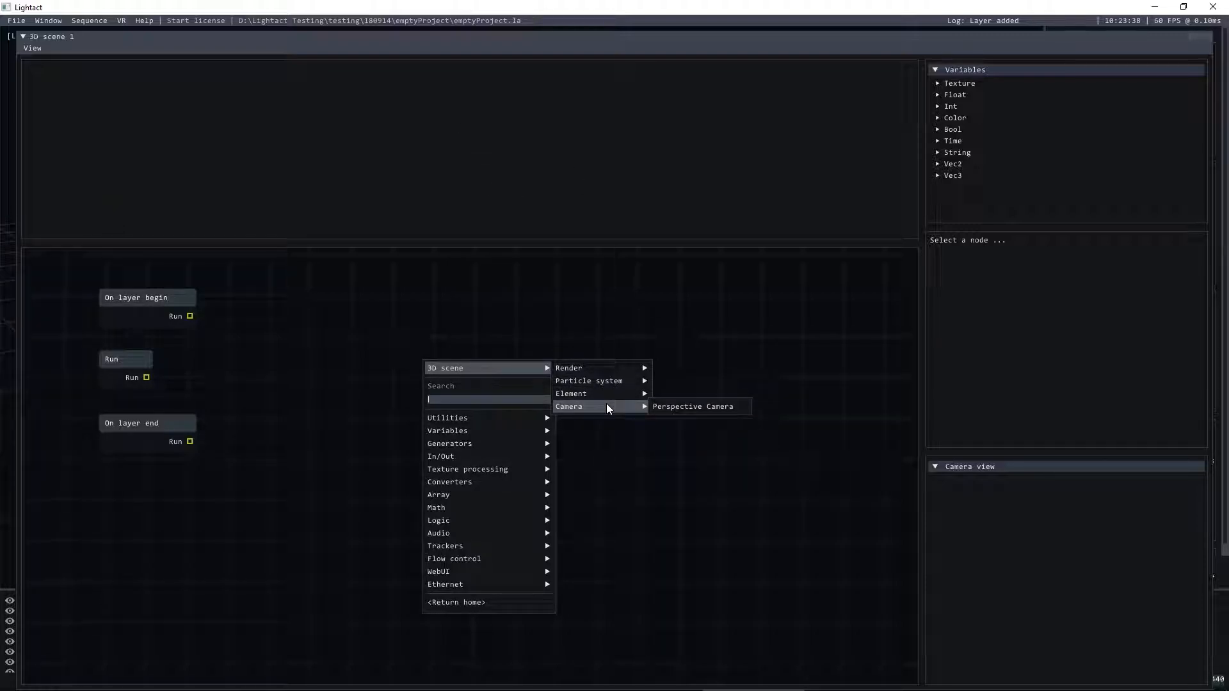
pyautogui.click(699, 407)
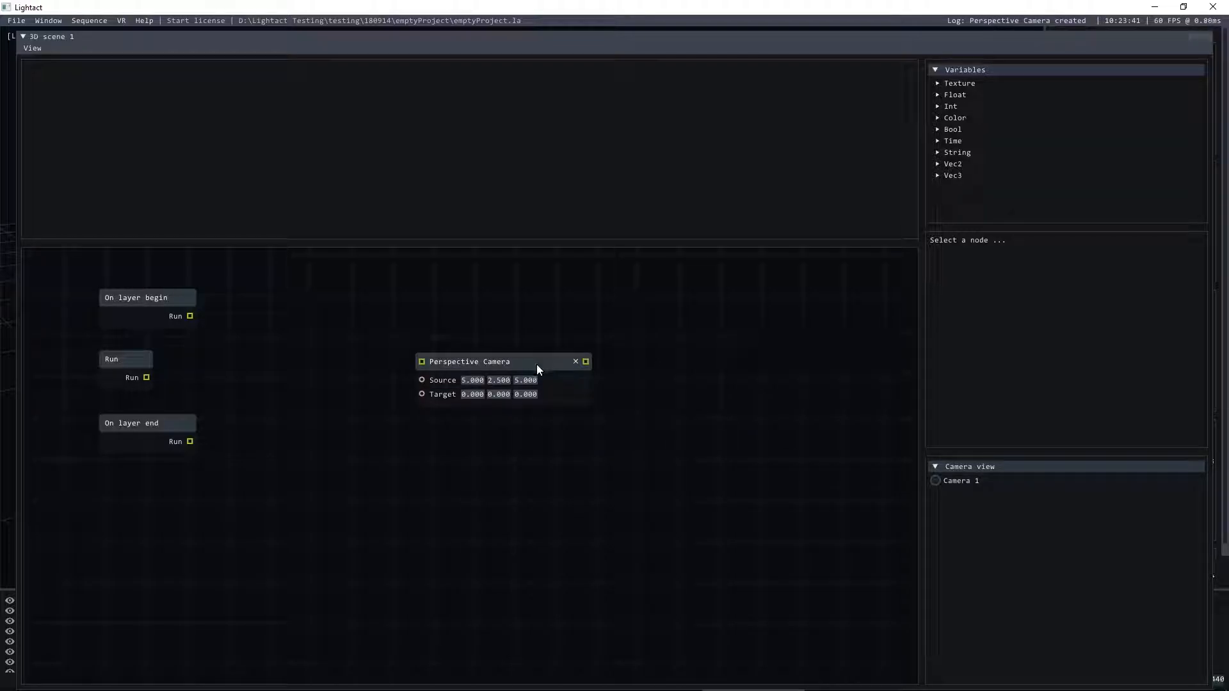
pyautogui.moveTo(543, 361); pyautogui.dragTo(499, 362)
pyautogui.moveTo(149, 379)
pyautogui.mouseDown()
pyautogui.moveTo(375, 364)
pyautogui.moveTo(146, 377)
pyautogui.mouseUp()
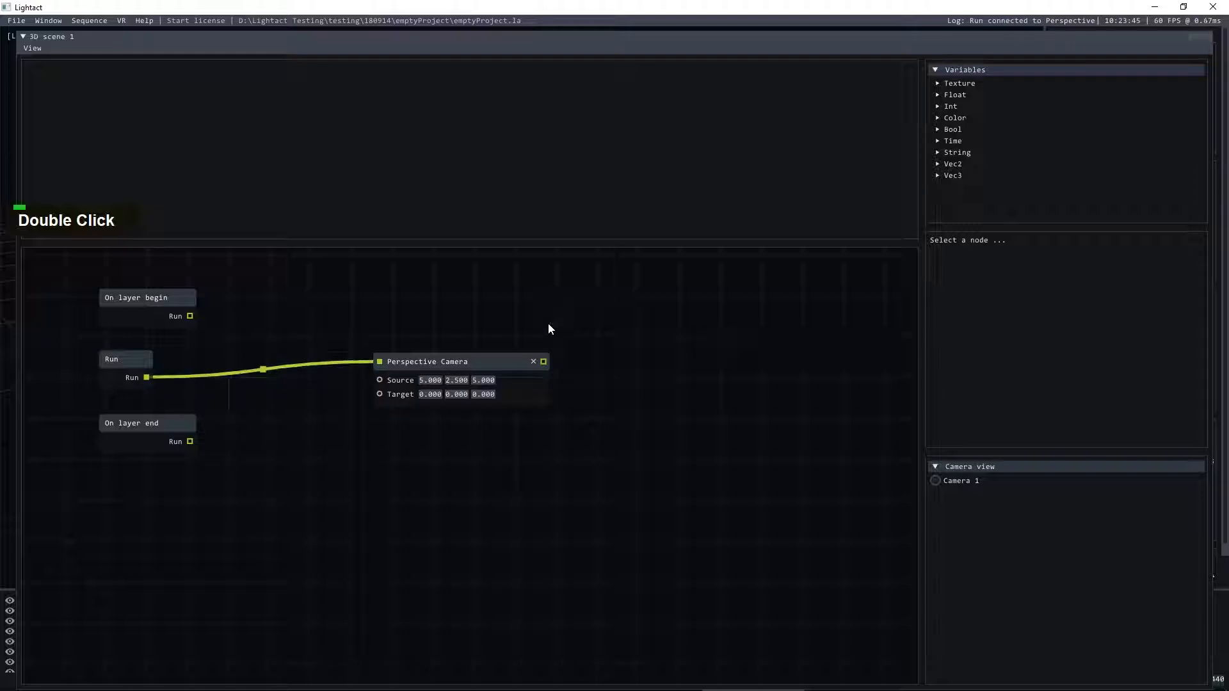
pyautogui.click(462, 362)
pyautogui.moveTo(462, 362); pyautogui.dragTo(458, 382)
pyautogui.click(502, 313)
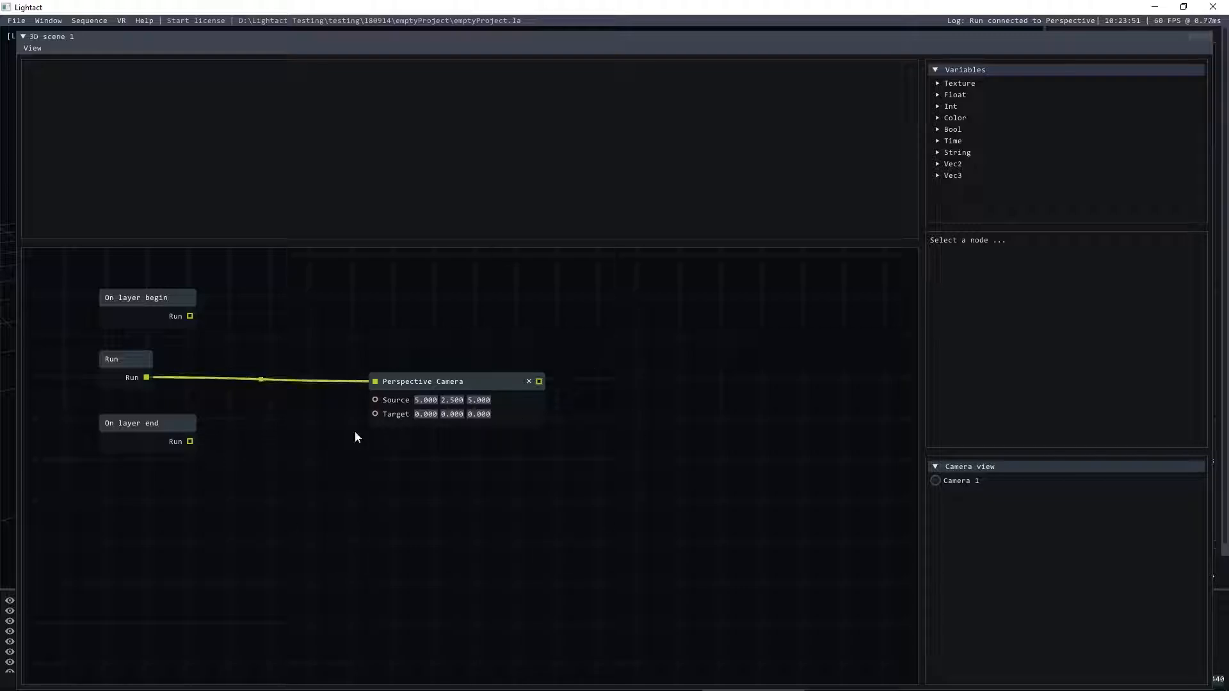
# - Show Camera 1's view in an enlarged preview area and line up the Perspective Camera node with the Run node
pyautogui.click(935, 481)
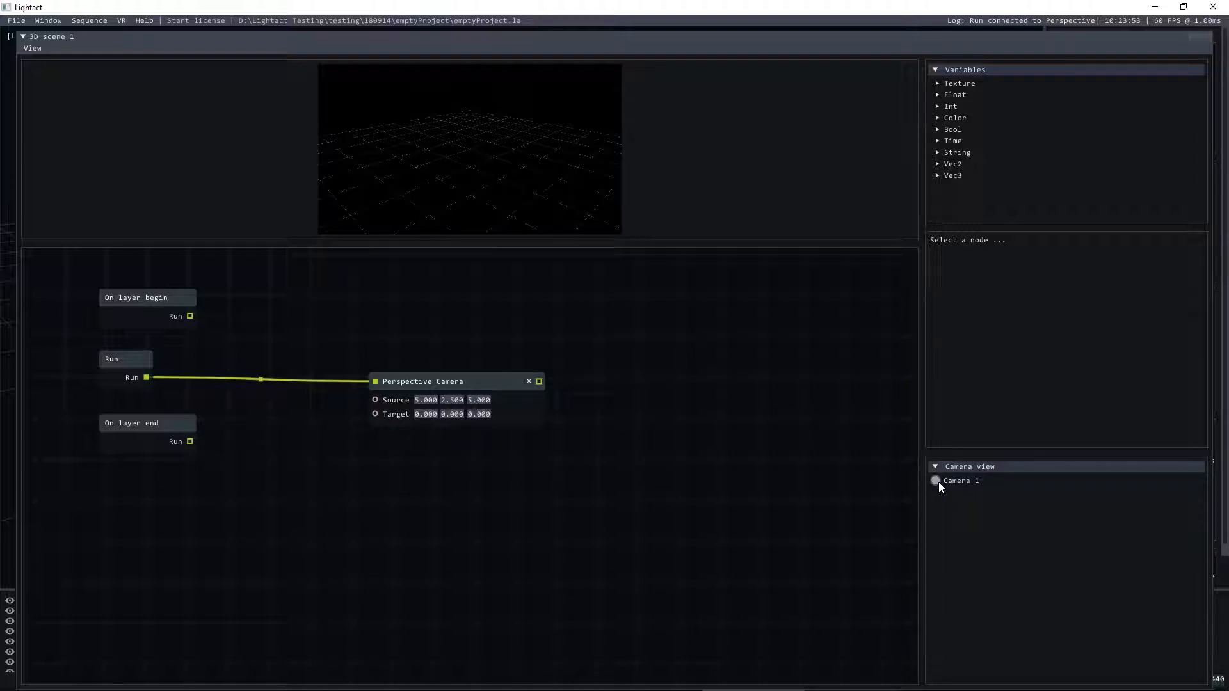
pyautogui.moveTo(674, 250); pyautogui.dragTo(689, 360)
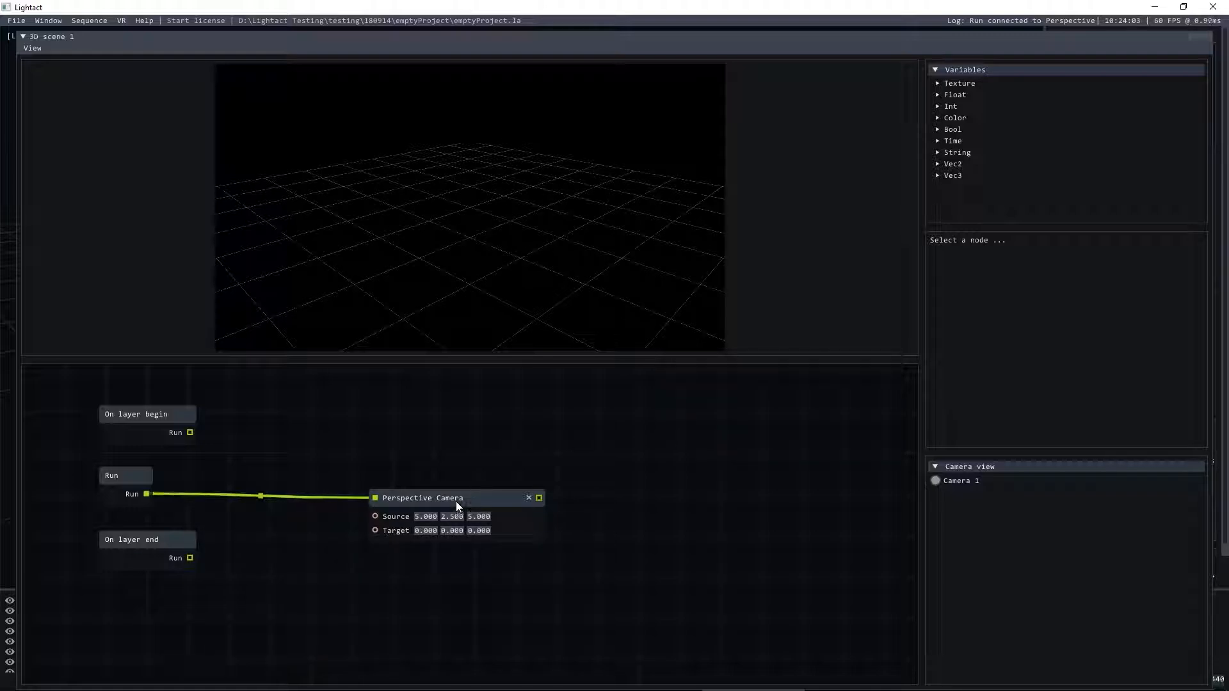
pyautogui.moveTo(456, 504); pyautogui.dragTo(441, 499)
pyautogui.click(521, 467)
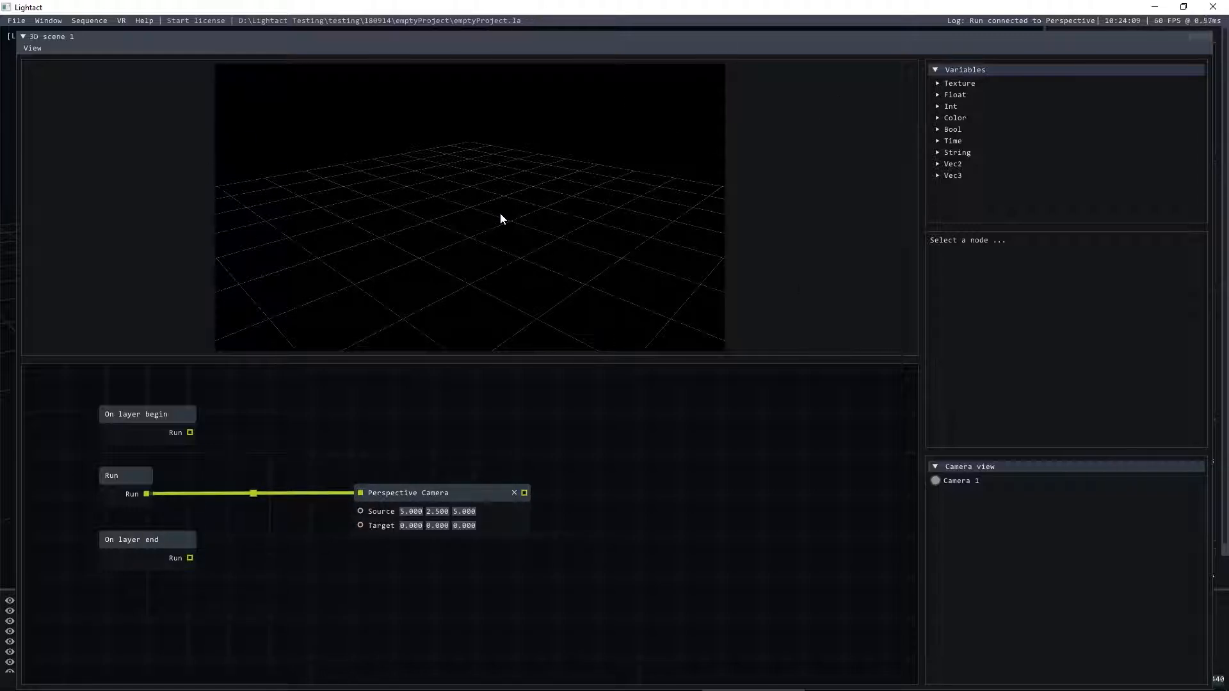
# - Create a new texture variable and rename it my3DSceneTex
pyautogui.rightClick(954, 85)
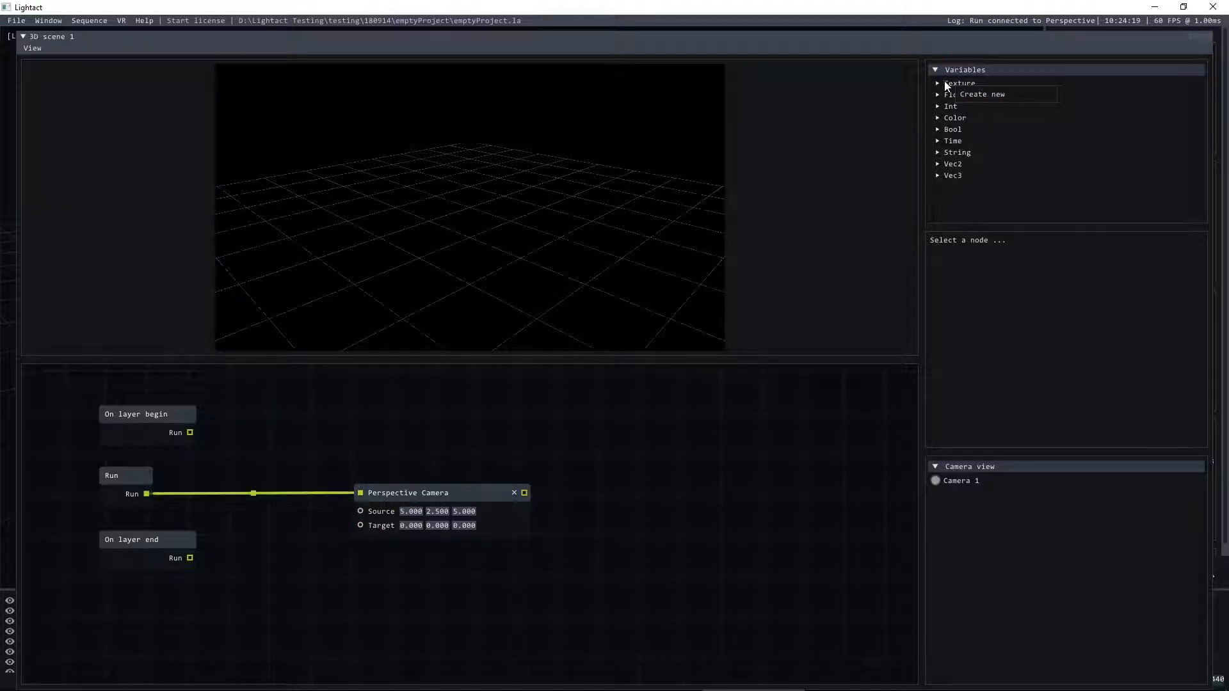
pyautogui.rightClick(944, 81)
pyautogui.click(957, 91)
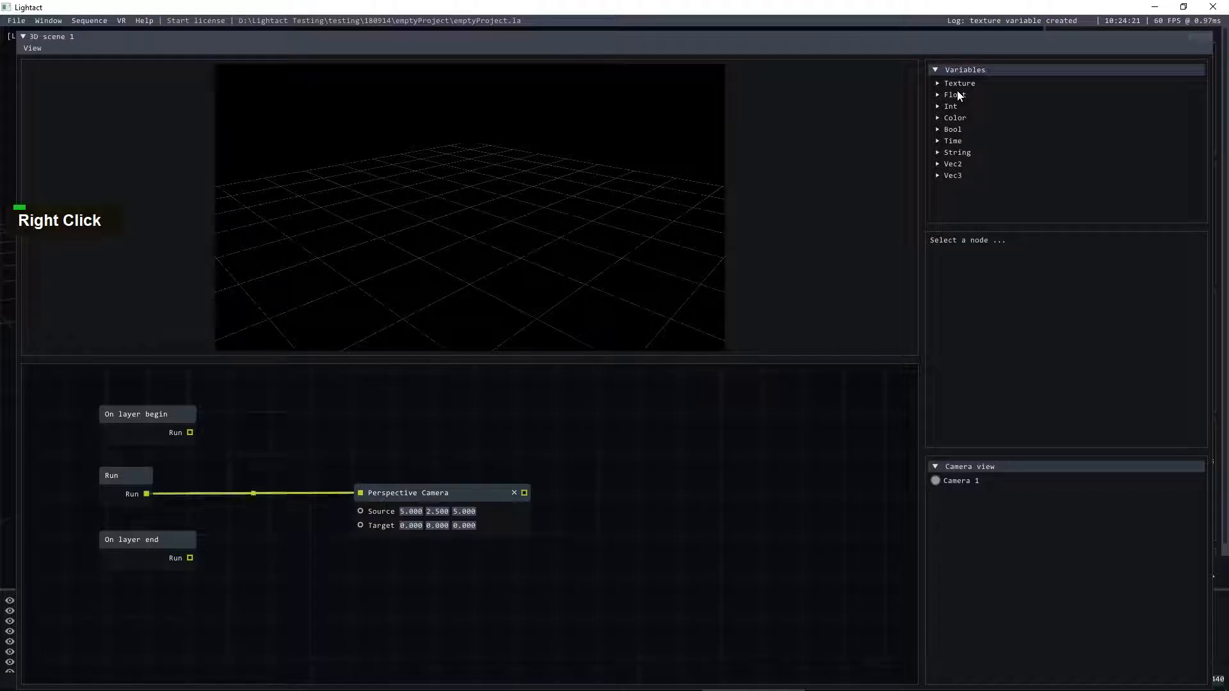
pyautogui.doubleClick(958, 84)
pyautogui.rightClick(961, 95)
pyautogui.click(986, 125)
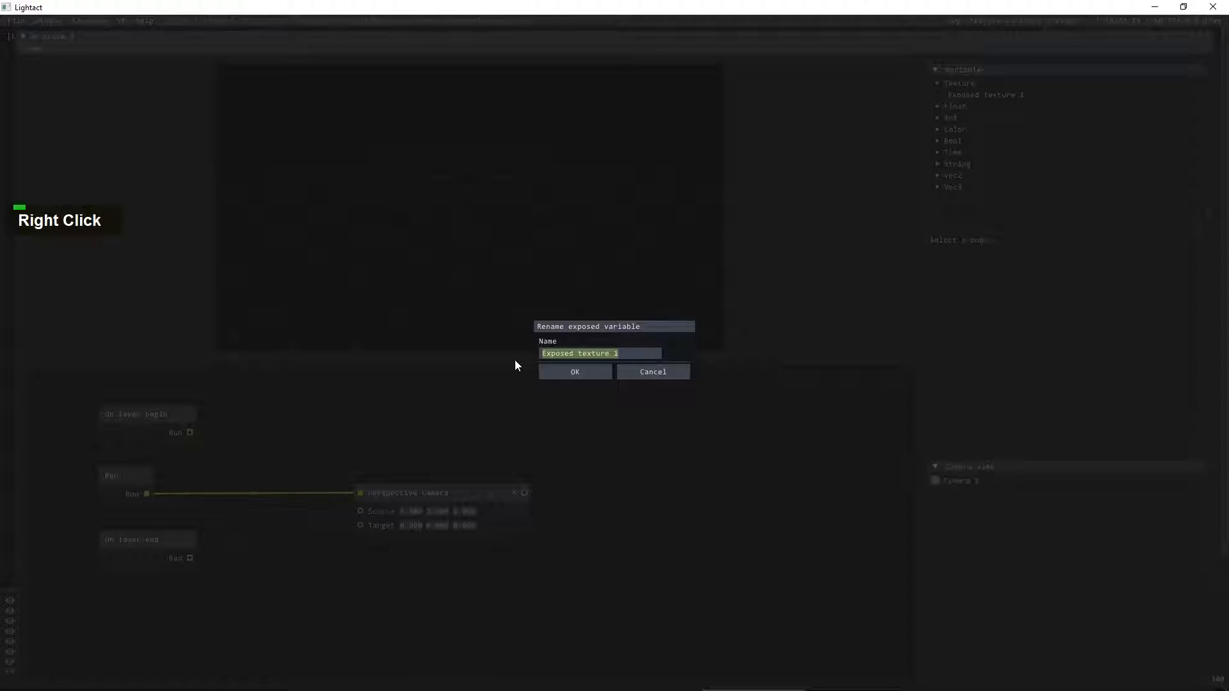
pyautogui.write('my3d')
pyautogui.press('BackSpace')
pyautogui.write('DSceneTex')
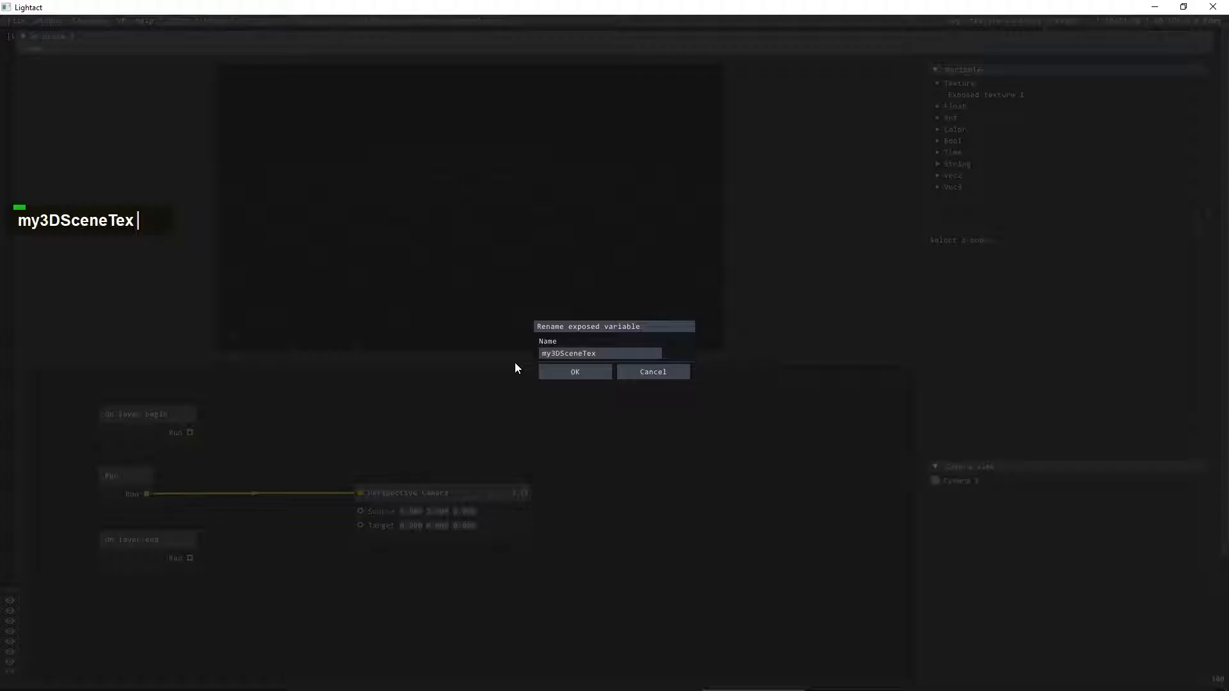
pyautogui.click(552, 375)
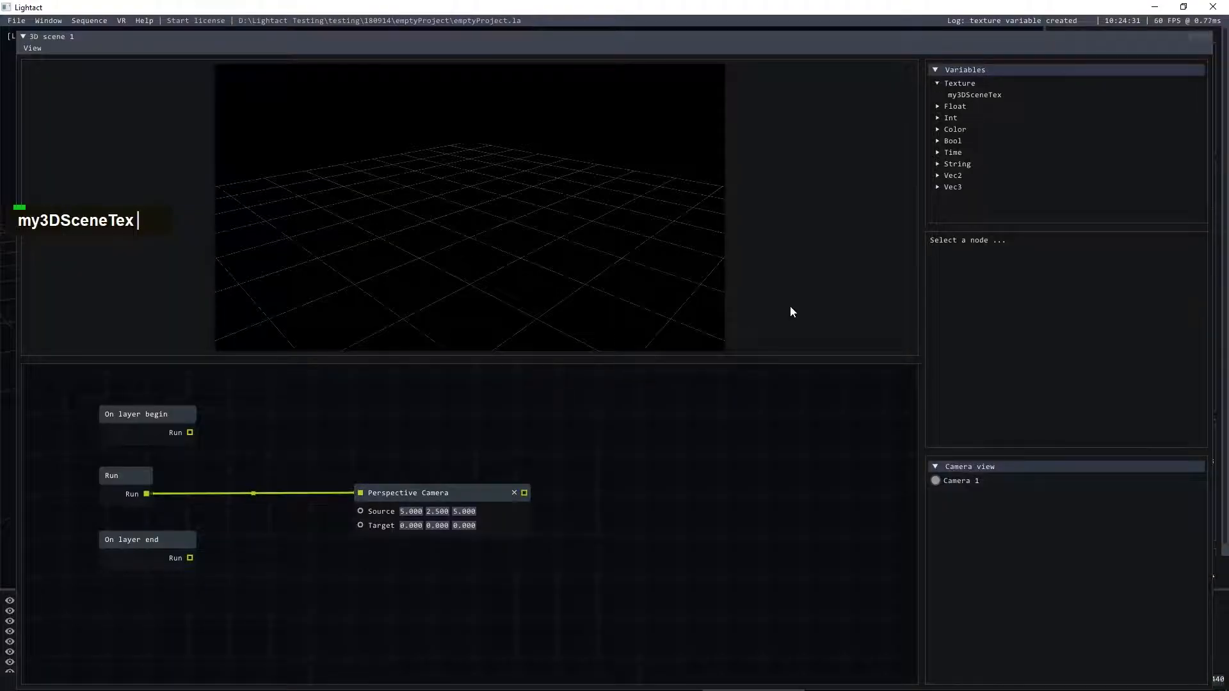
# - Assign my3DSceneTex as the Perspective Camera's parent variable and close the 3D scene editor
pyautogui.click(451, 494)
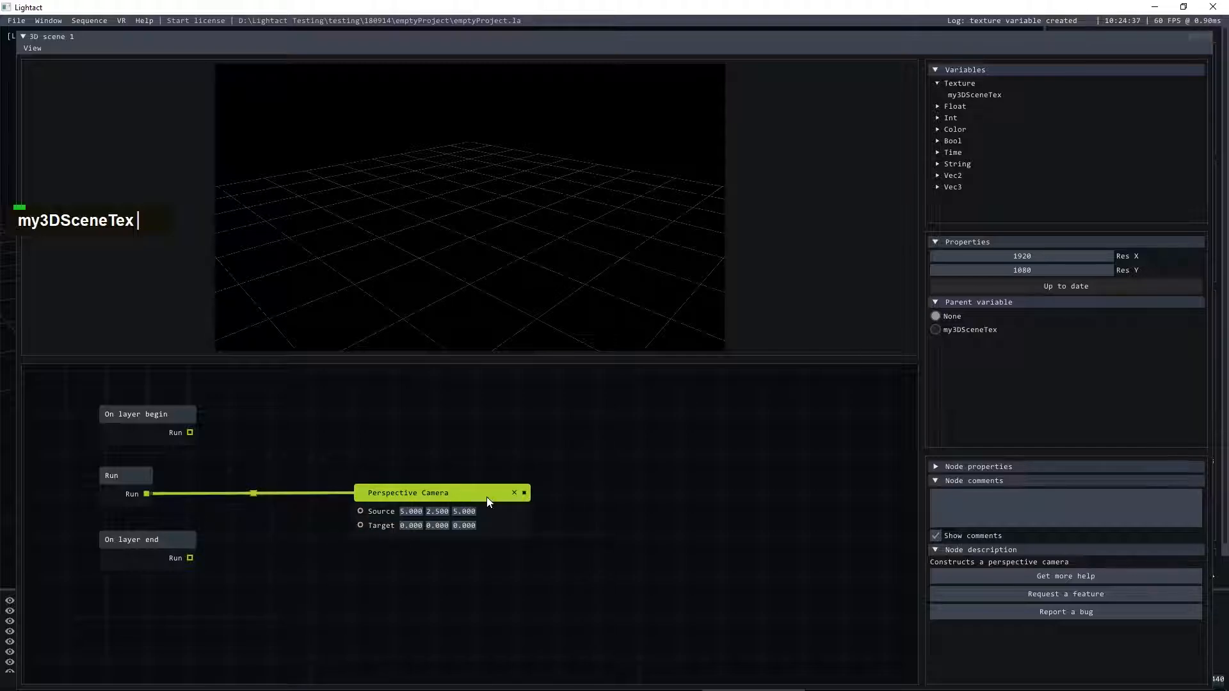
pyautogui.click(936, 329)
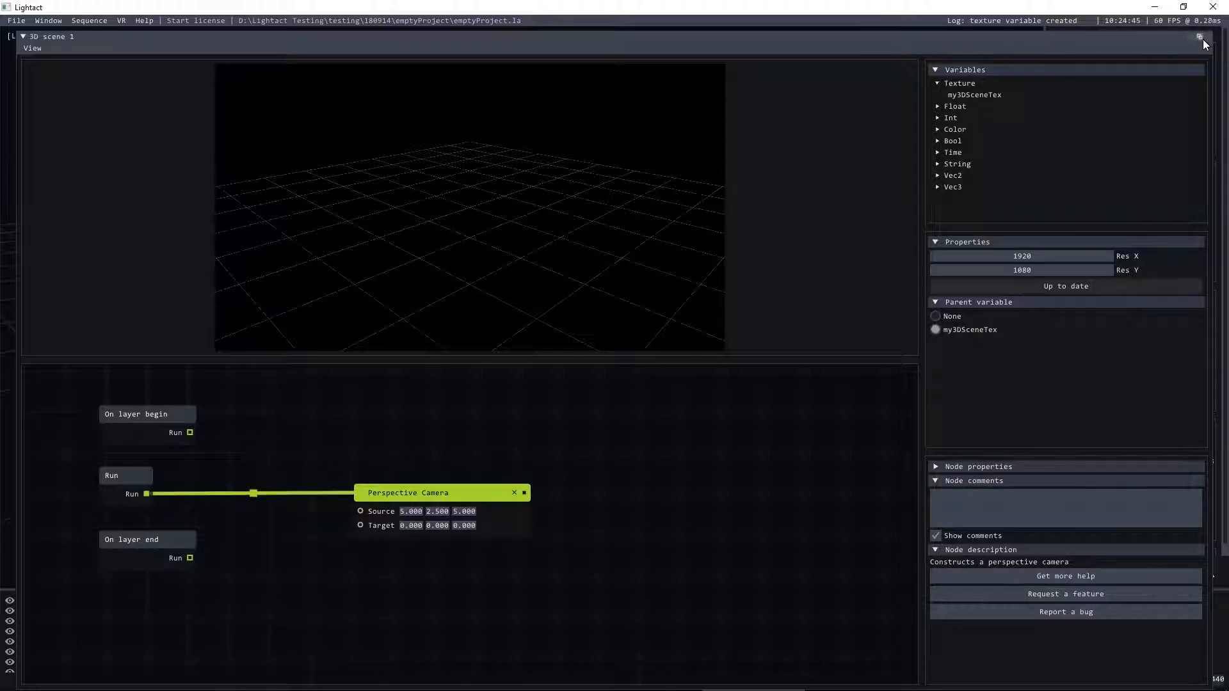
pyautogui.click(1203, 38)
# - Open Layer 1 and add a Render to canvas node on the far side of its node graph from Run
pyautogui.doubleClick(150, 622)
pyautogui.rightClick(277, 217)
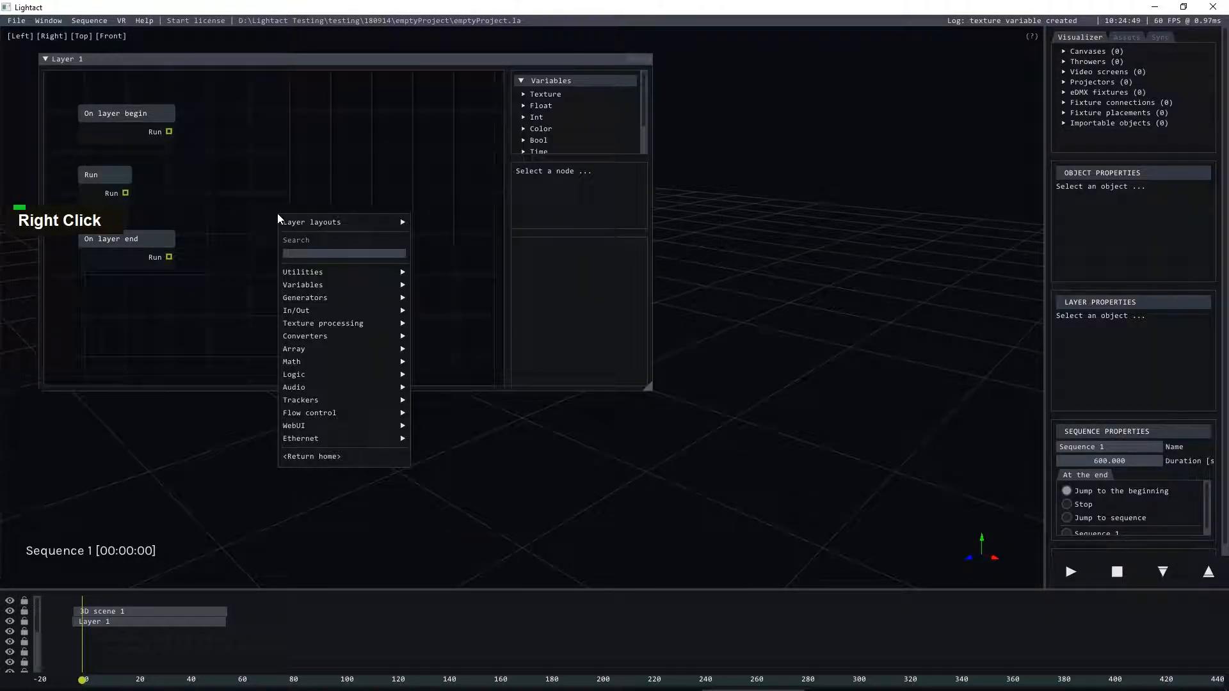
pyautogui.write('render')
pyautogui.click(299, 224)
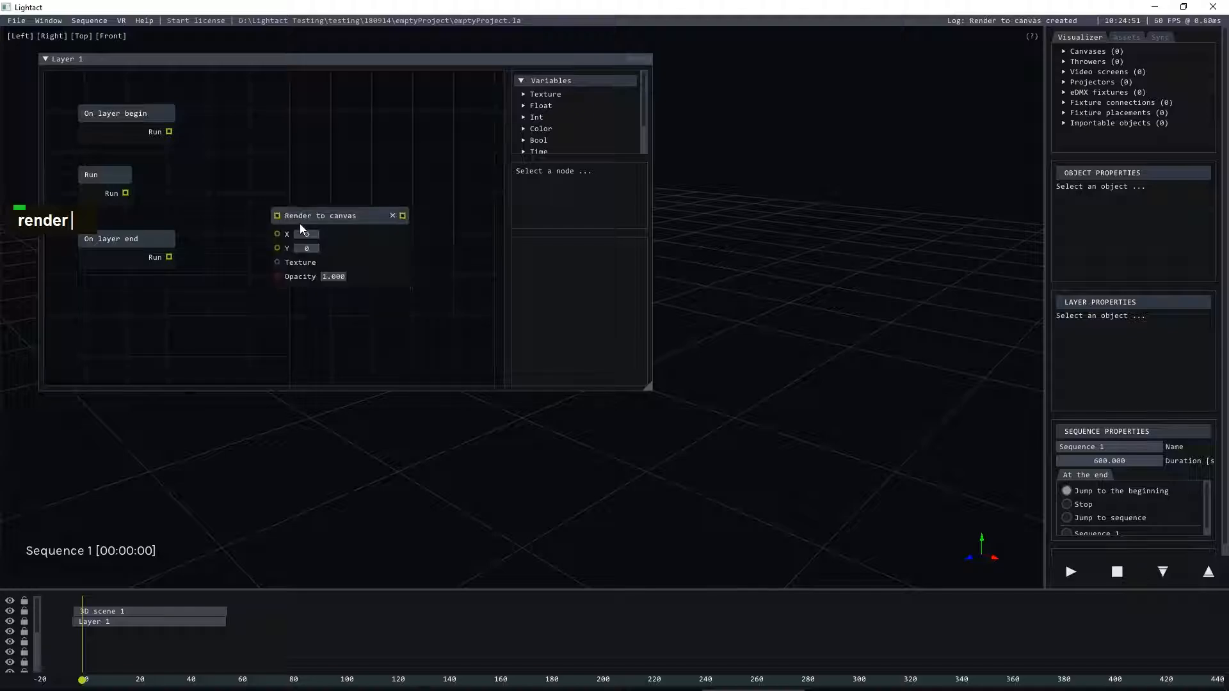
pyautogui.moveTo(324, 223); pyautogui.dragTo(409, 186)
# - Add a Texture getter node below the event nodes and set its parent variable to my3DSceneTex
pyautogui.rightClick(169, 292)
pyautogui.write('texture ge')
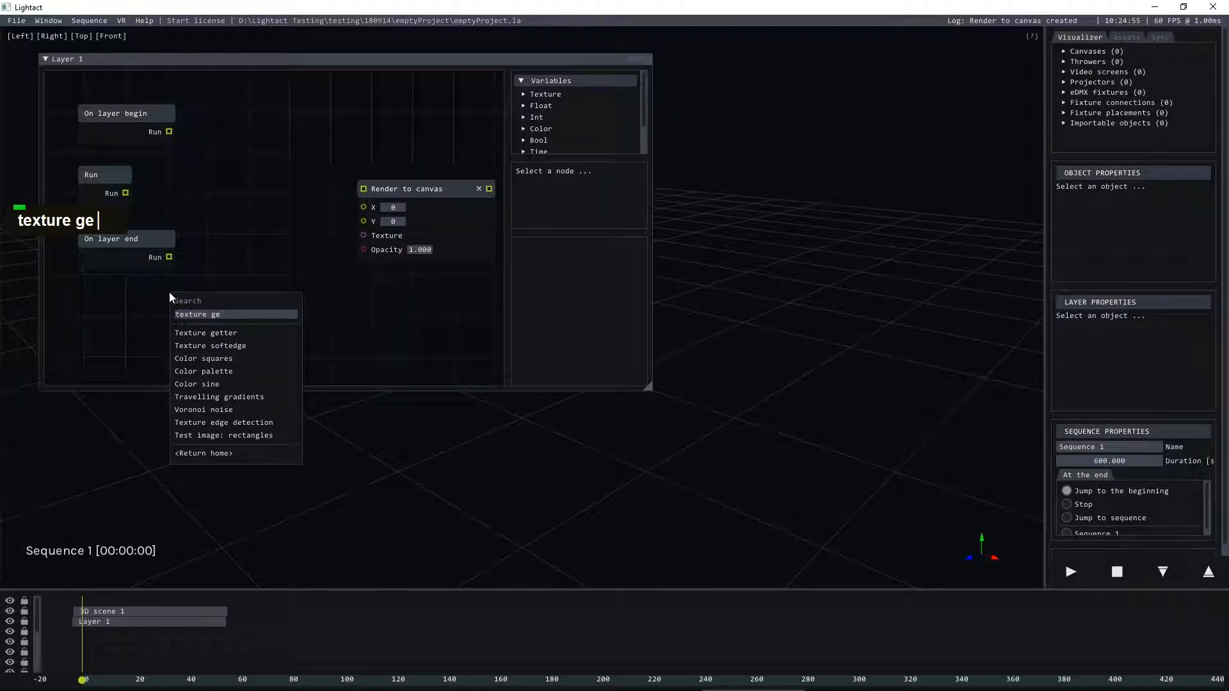
pyautogui.click(207, 330)
pyautogui.doubleClick(225, 295)
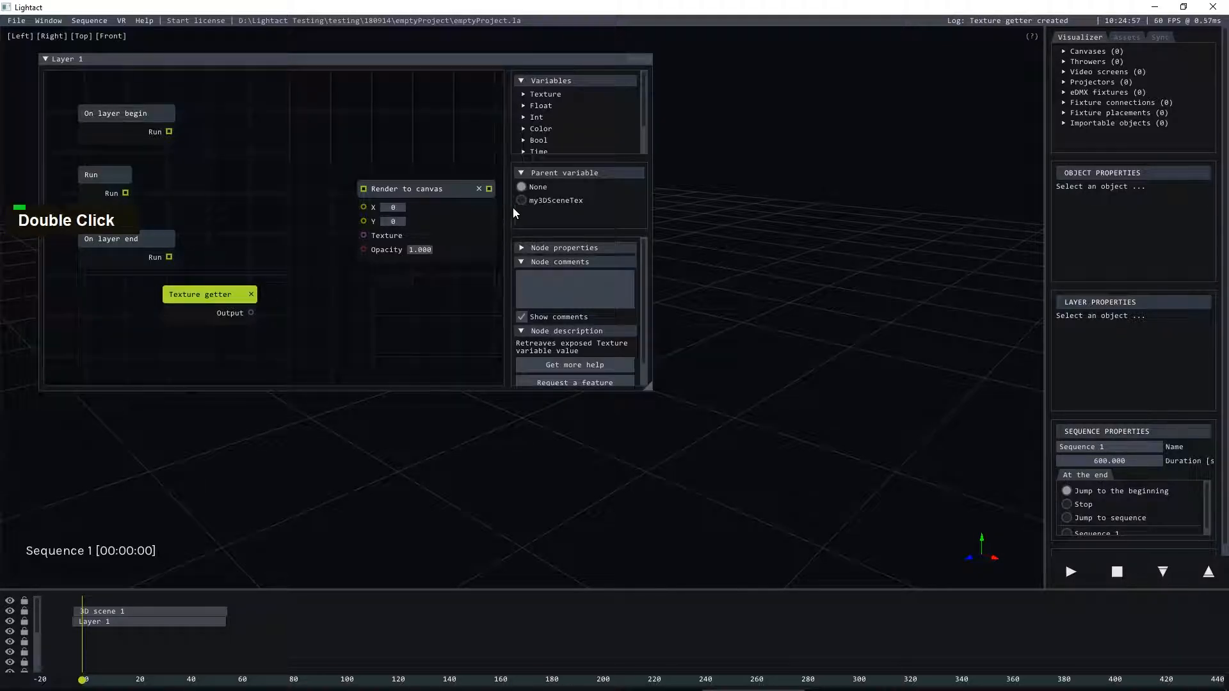
# - Connect the Texture getter's output to Render to canvas's Texture input and link the Run node to Render to canvas
pyautogui.moveTo(251, 313); pyautogui.dragTo(363, 236)
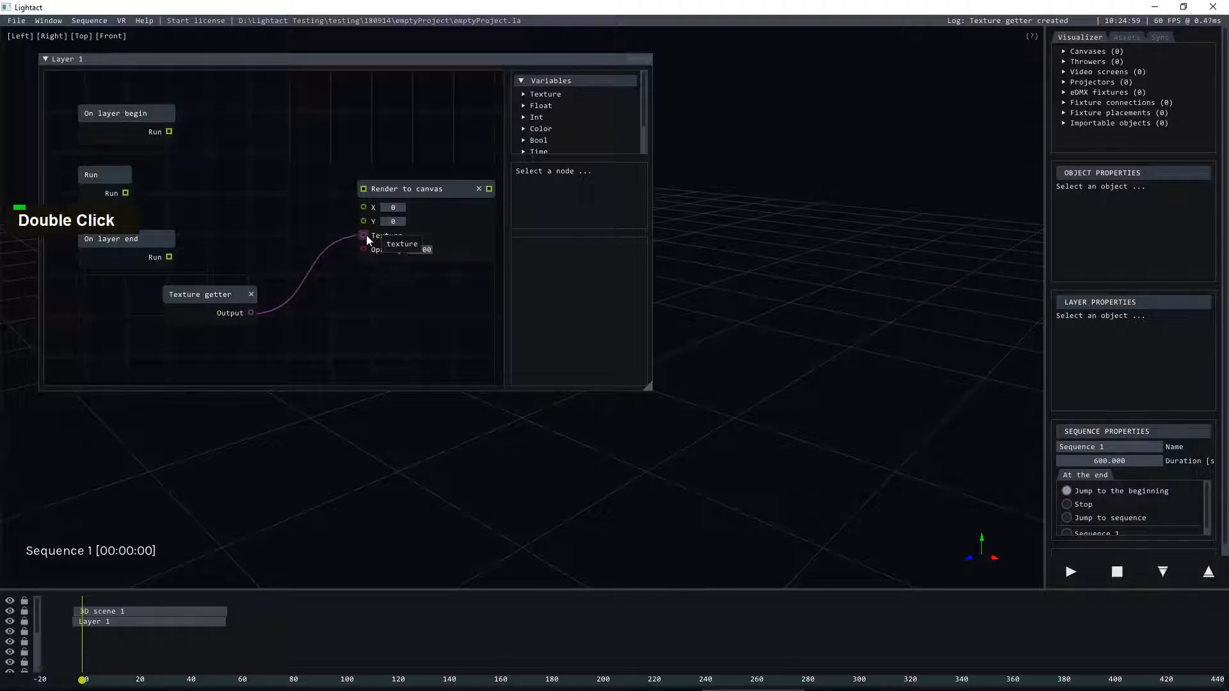
pyautogui.moveTo(363, 189); pyautogui.dragTo(126, 193)
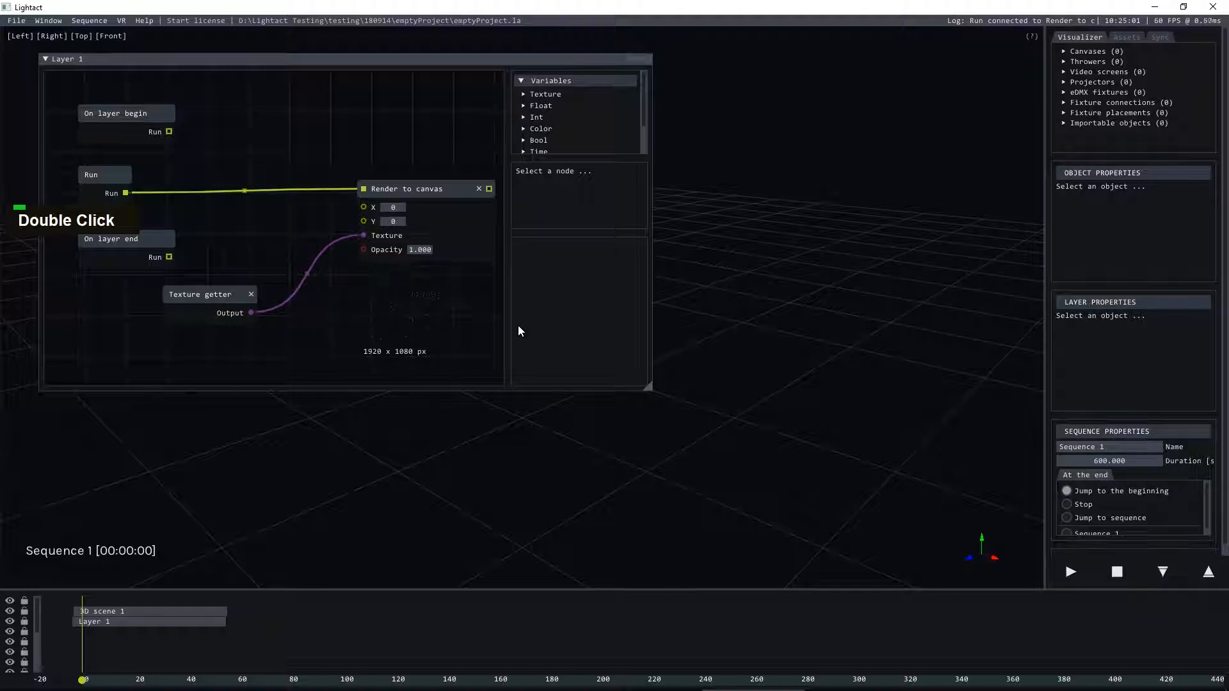
pyautogui.scroll(3, 447, 371)
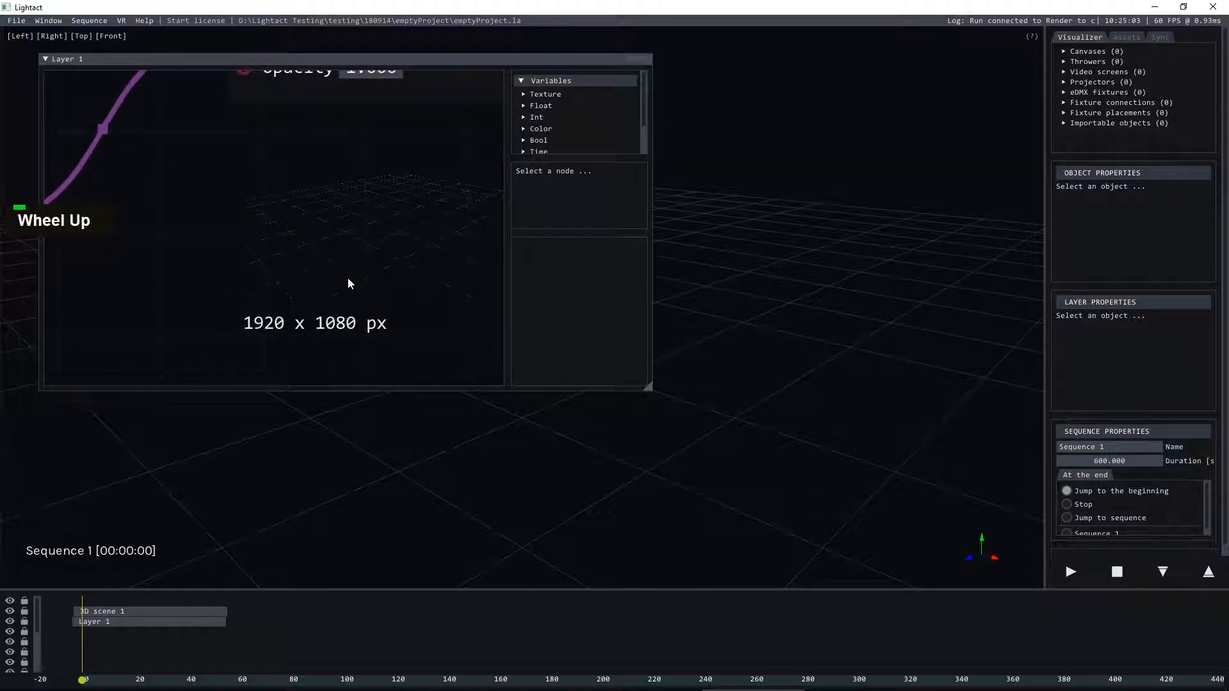
pyautogui.scroll(-2, 356, 262)
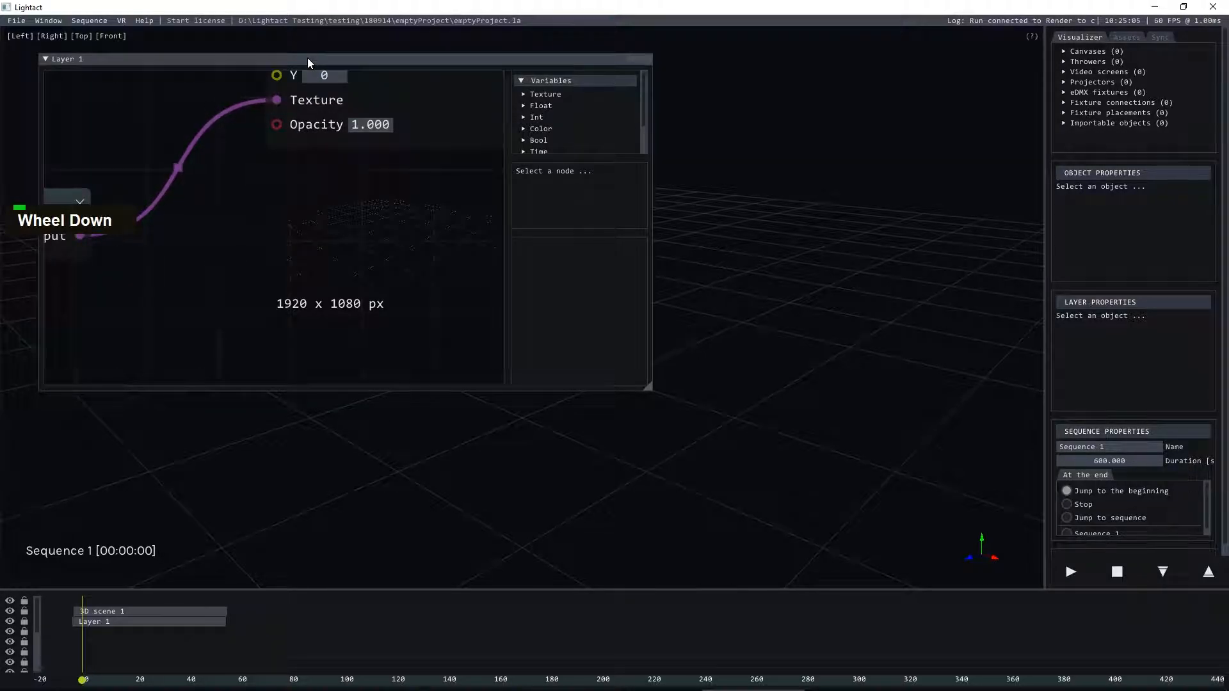
# - Move the Layer 1 window aside, reopen 3D scene 1 and turn off Render grid
pyautogui.moveTo(307, 57); pyautogui.dragTo(880, 76)
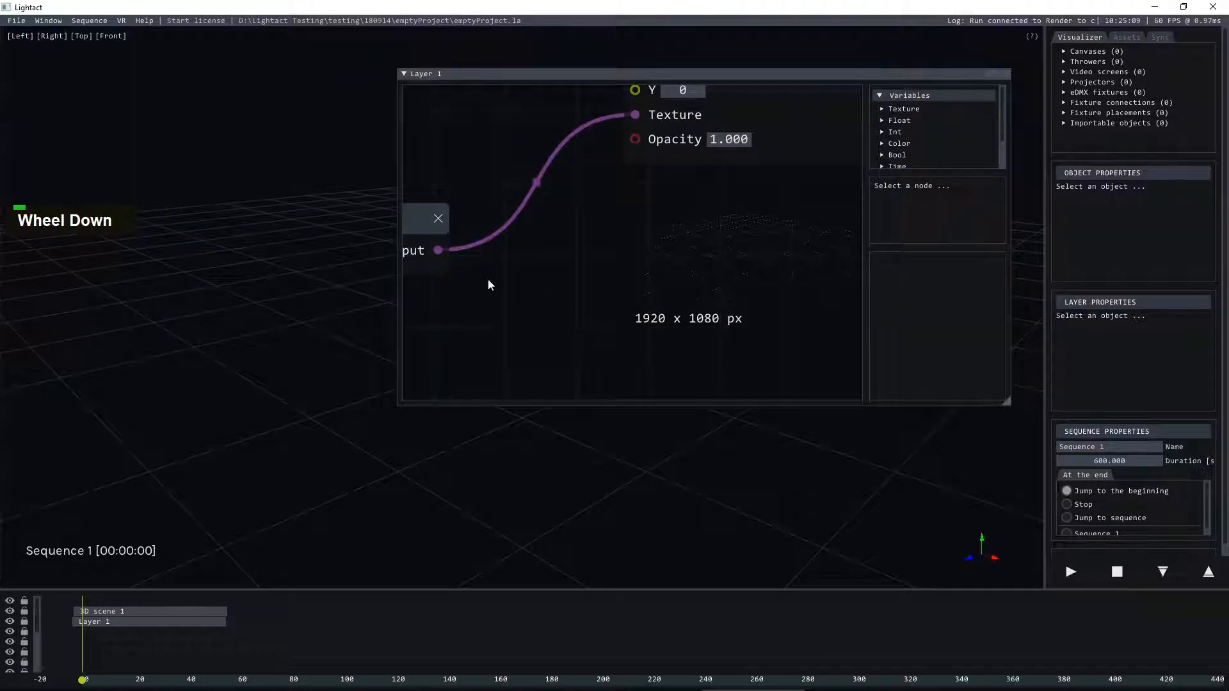
pyautogui.click(114, 609)
pyautogui.doubleClick(114, 609)
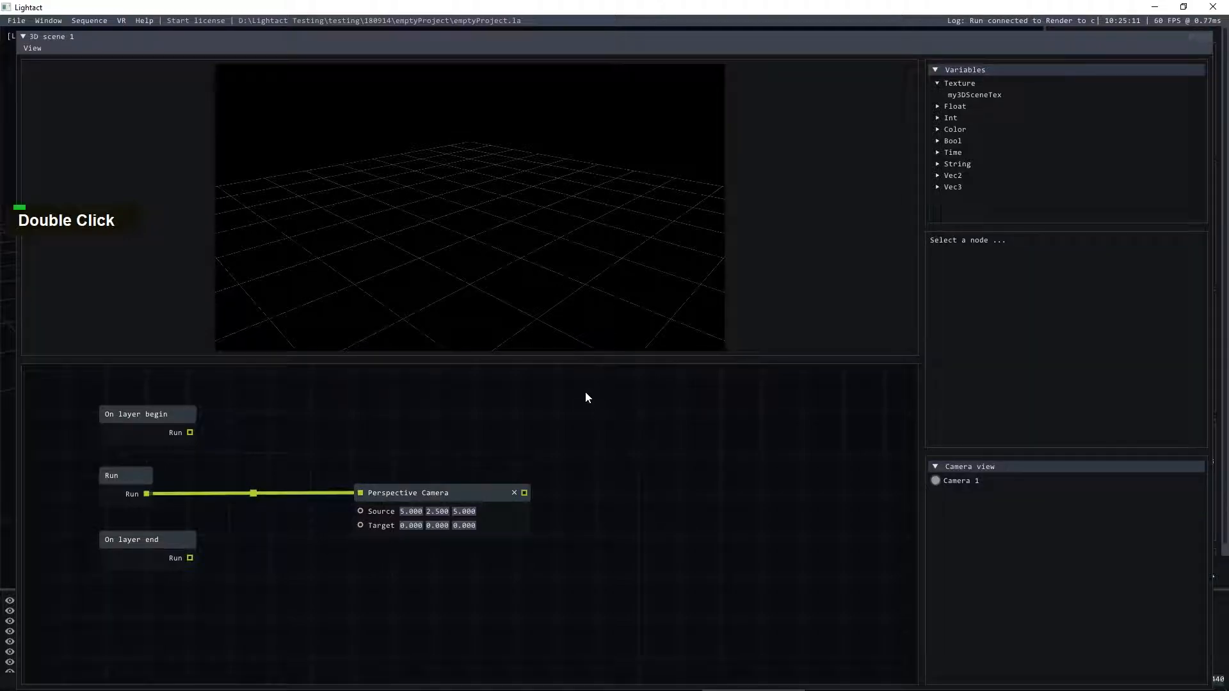
pyautogui.click(33, 49)
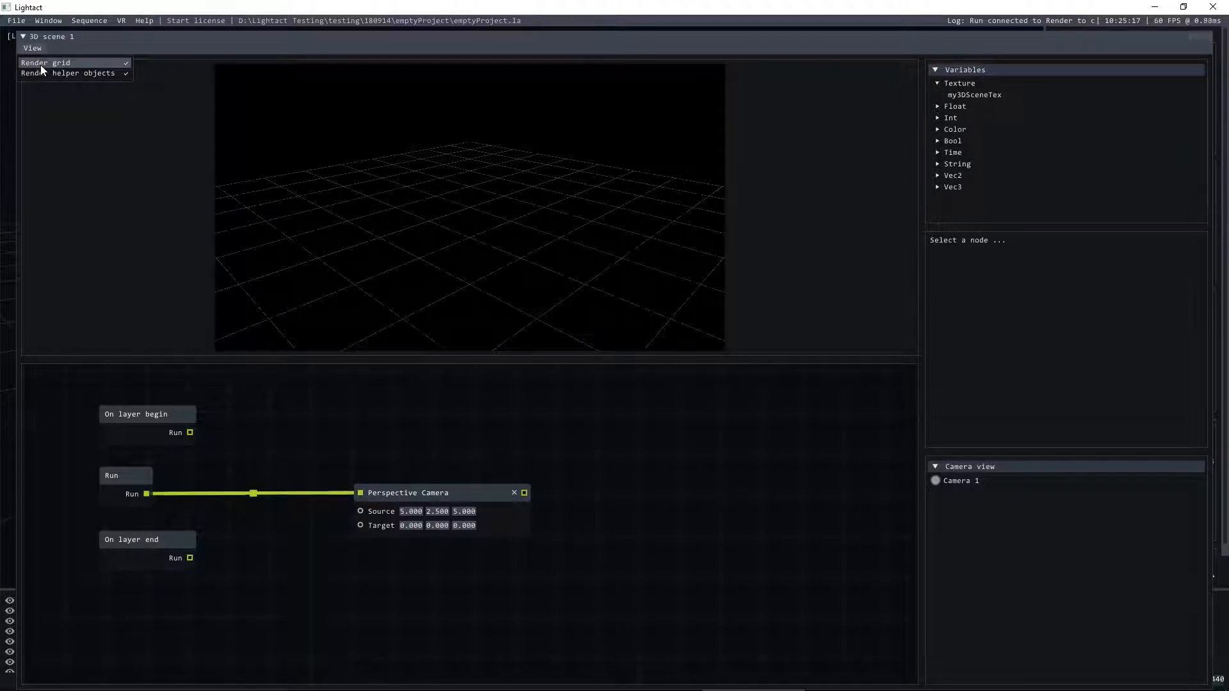
pyautogui.click(88, 63)
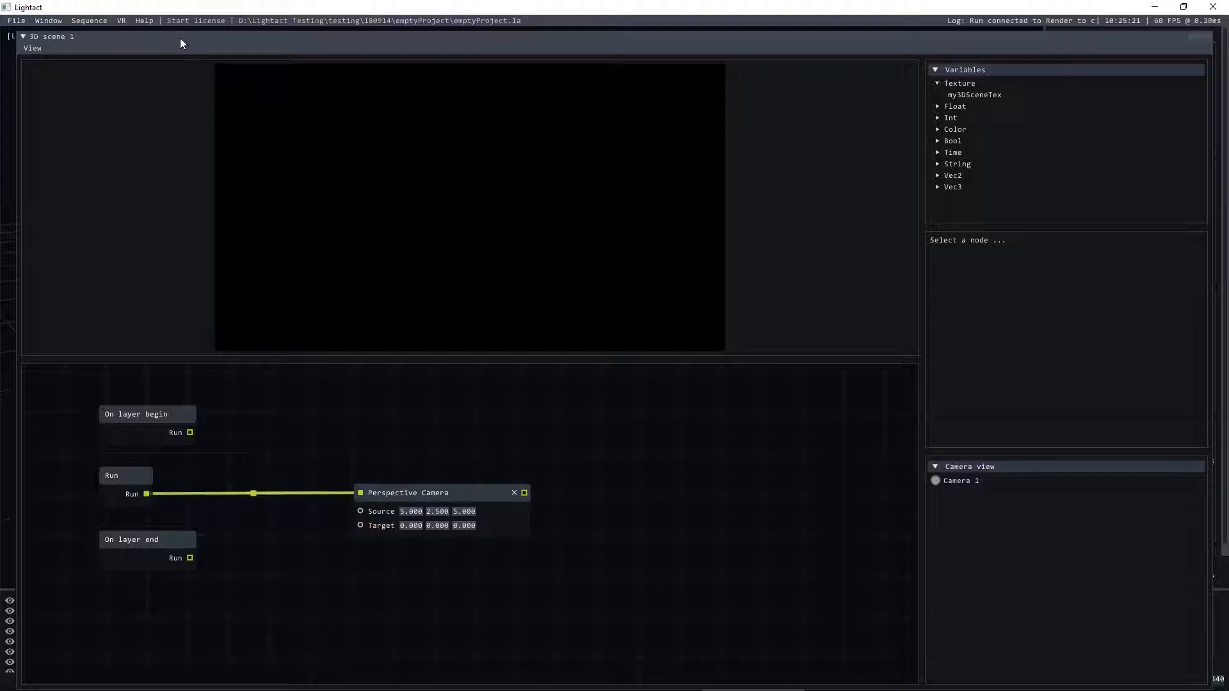
pyautogui.doubleClick(458, 38)
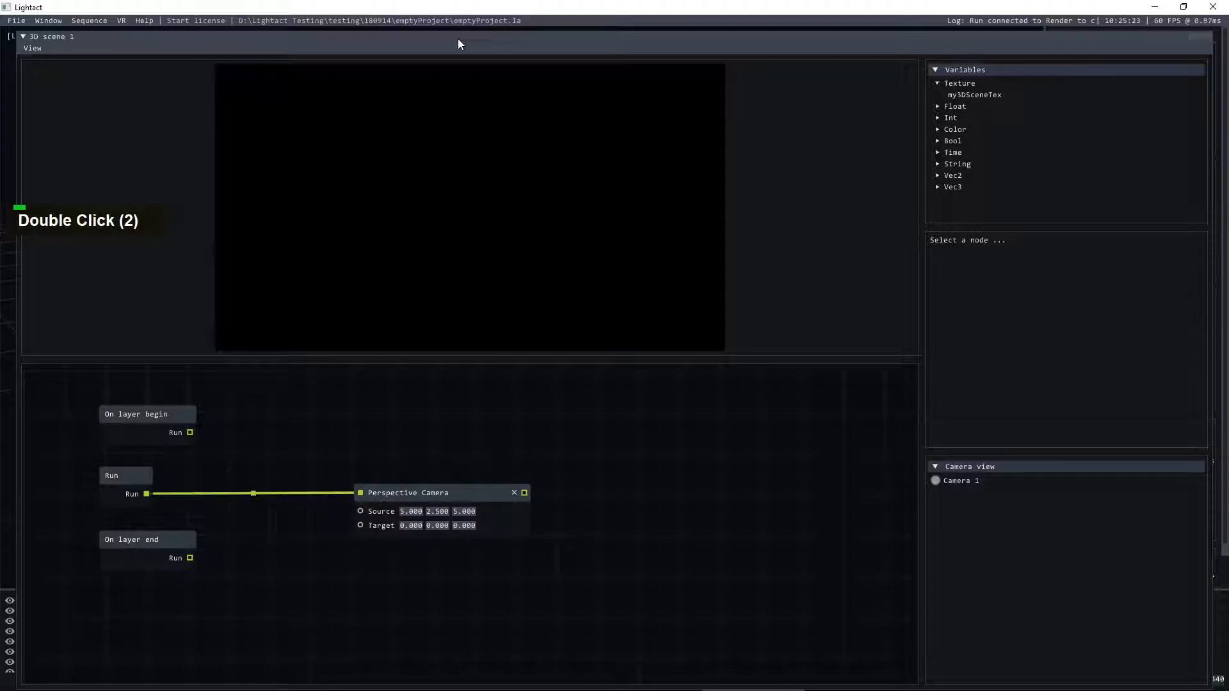
# - Check the Layer 1 canvas output, turn Render grid back on in 3D scene 1 and maximize that scene's window
pyautogui.click(746, 91)
pyautogui.scroll(-5, 688, 206)
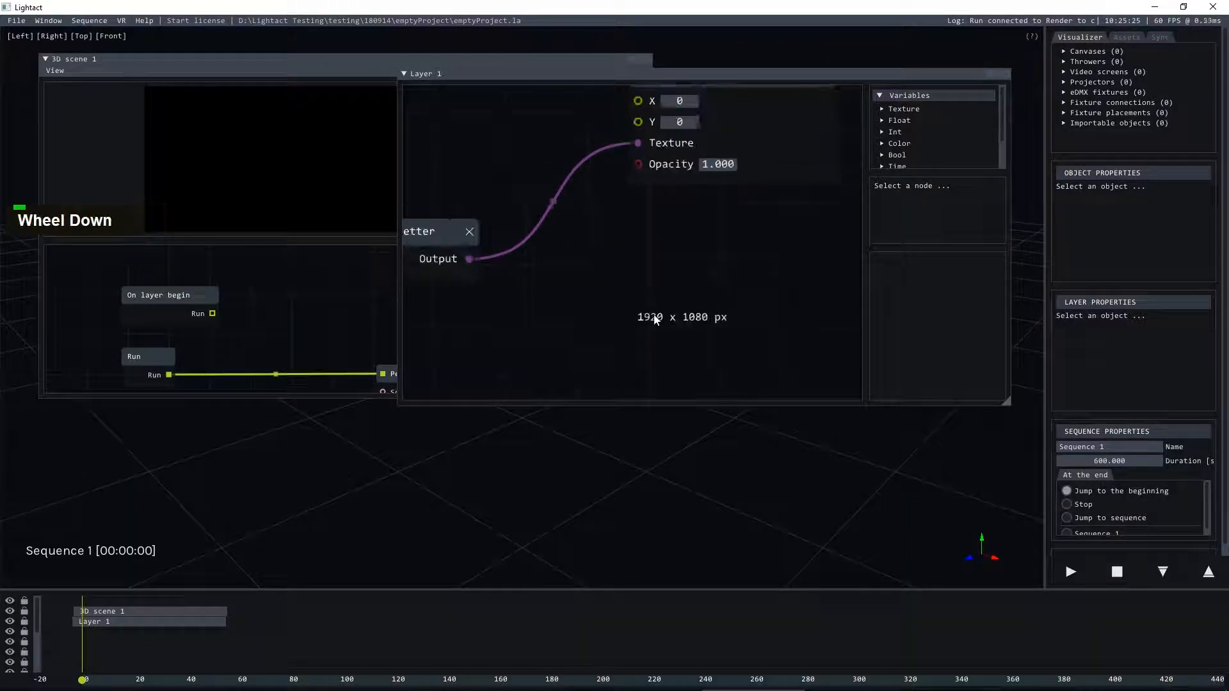
pyautogui.click(297, 62)
pyautogui.click(51, 71)
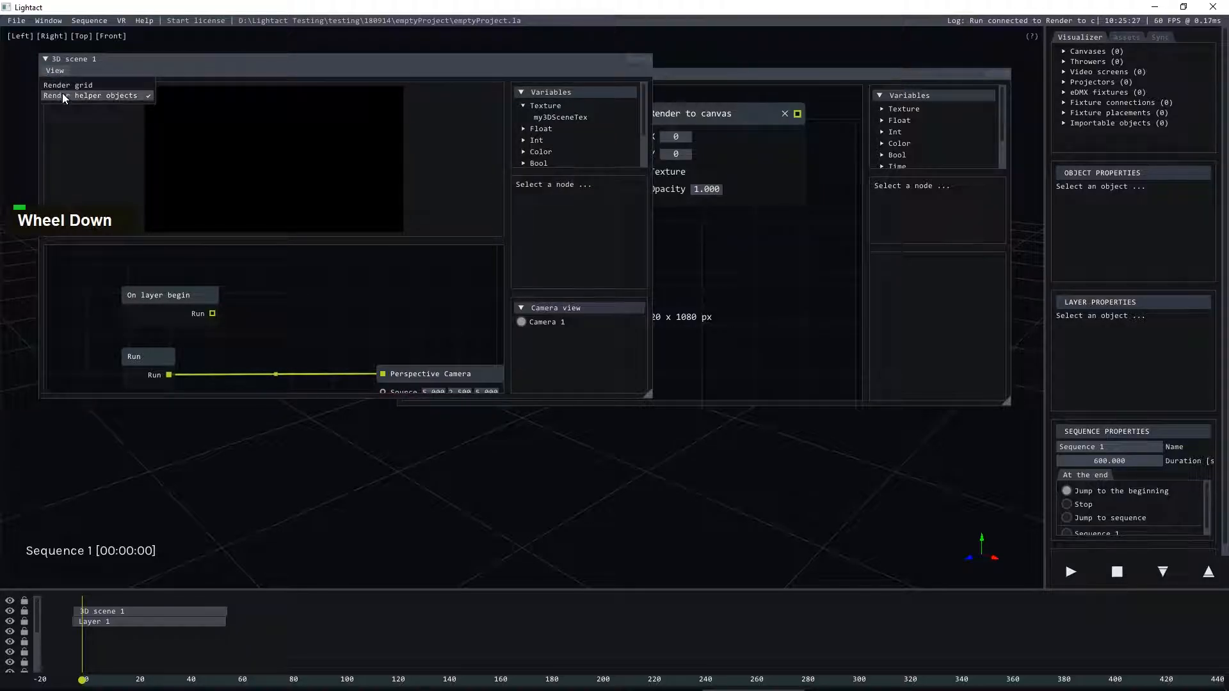
pyautogui.click(67, 85)
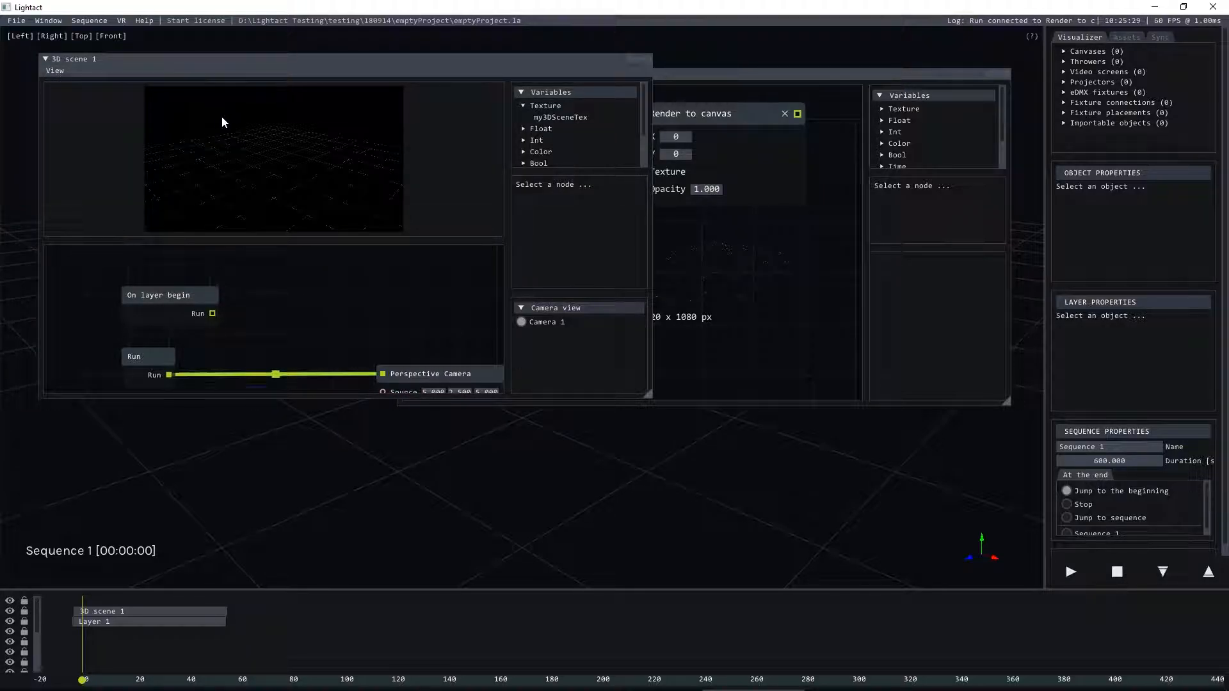
pyautogui.doubleClick(272, 62)
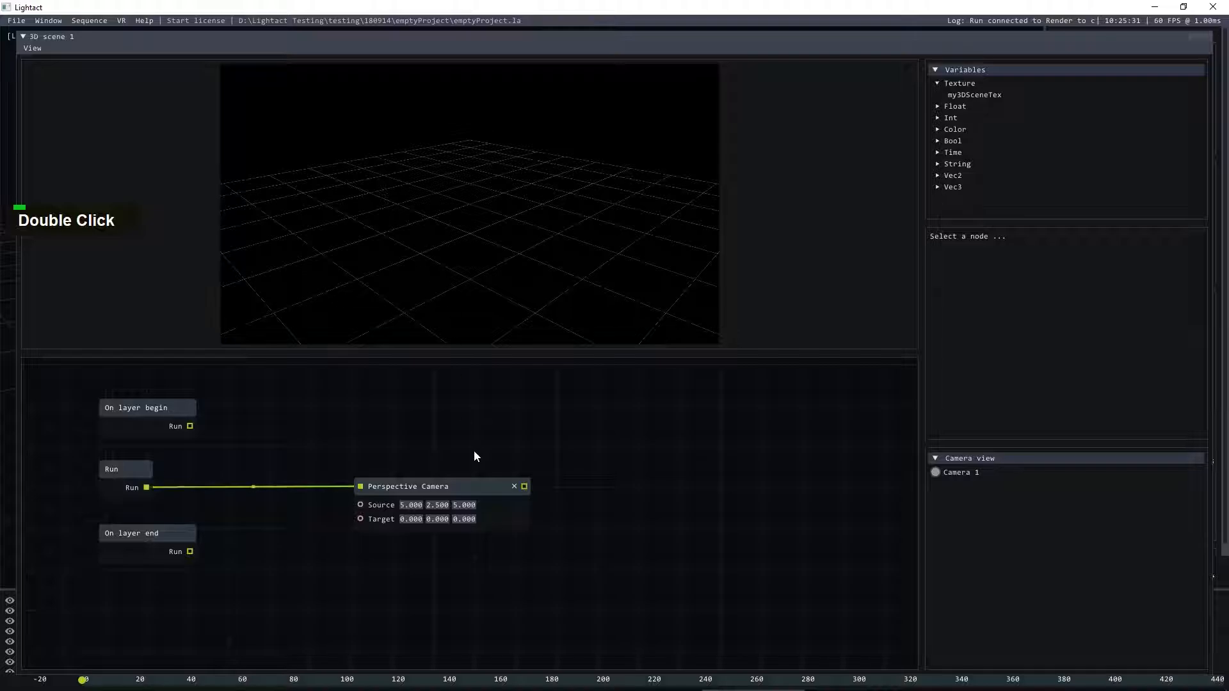
# - Shift the Perspective Camera node closer to Run and add a Render 3D node on its far side
pyautogui.moveTo(440, 488); pyautogui.dragTo(371, 487)
pyautogui.click(602, 477)
pyautogui.rightClick(603, 481)
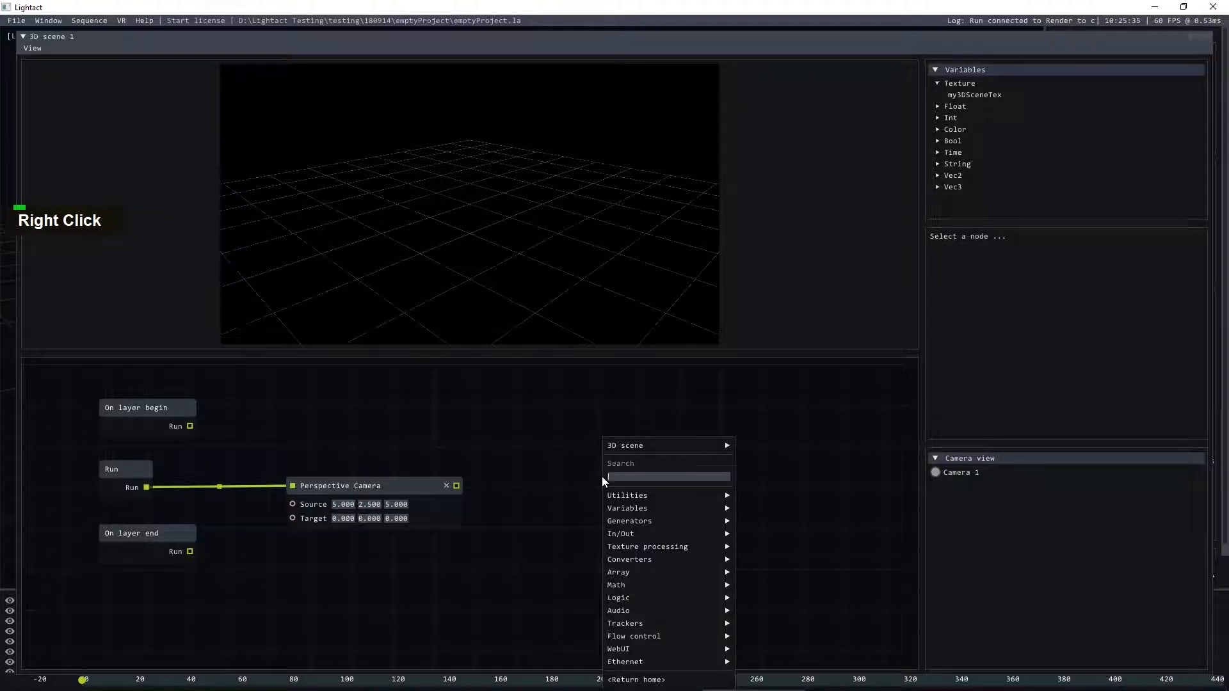
pyautogui.write('render')
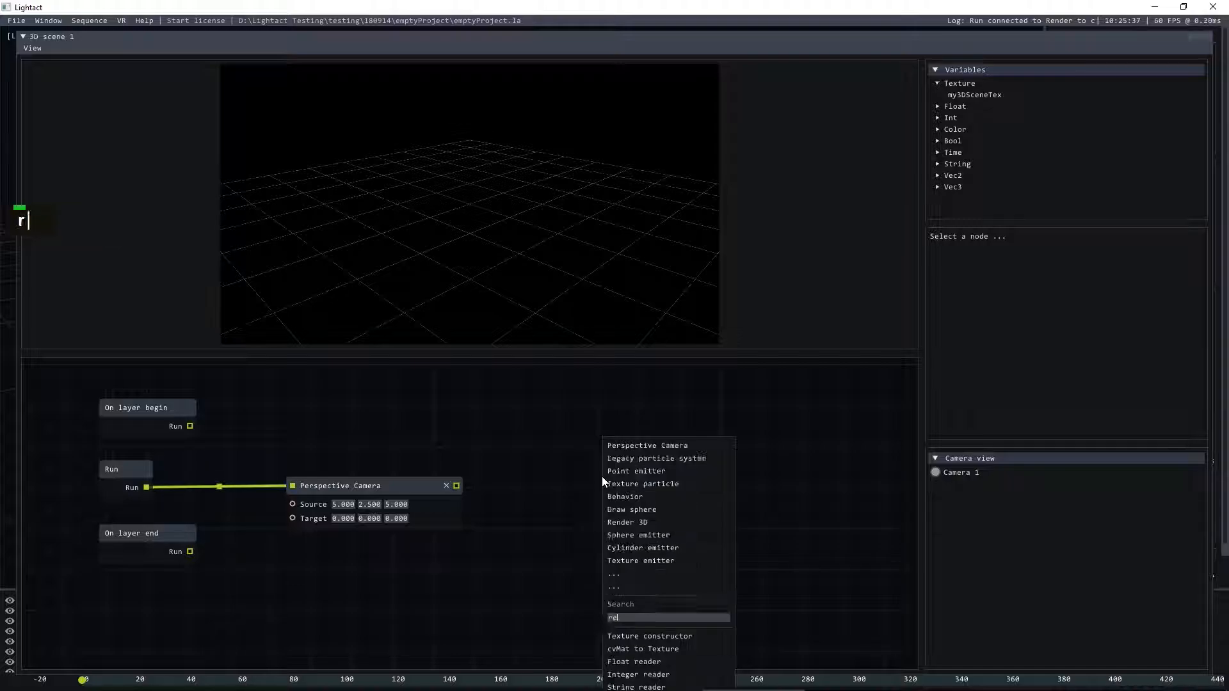
pyautogui.click(653, 445)
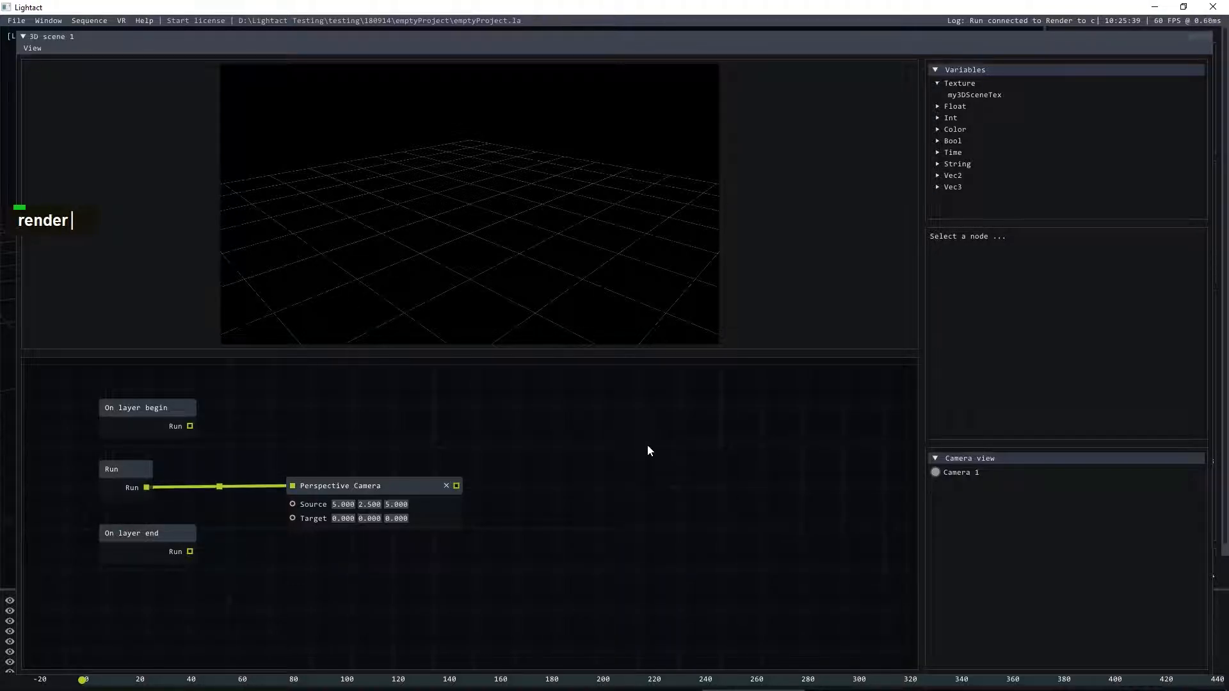
pyautogui.rightClick(613, 504)
pyautogui.moveTo(613, 495); pyautogui.dragTo(688, 472)
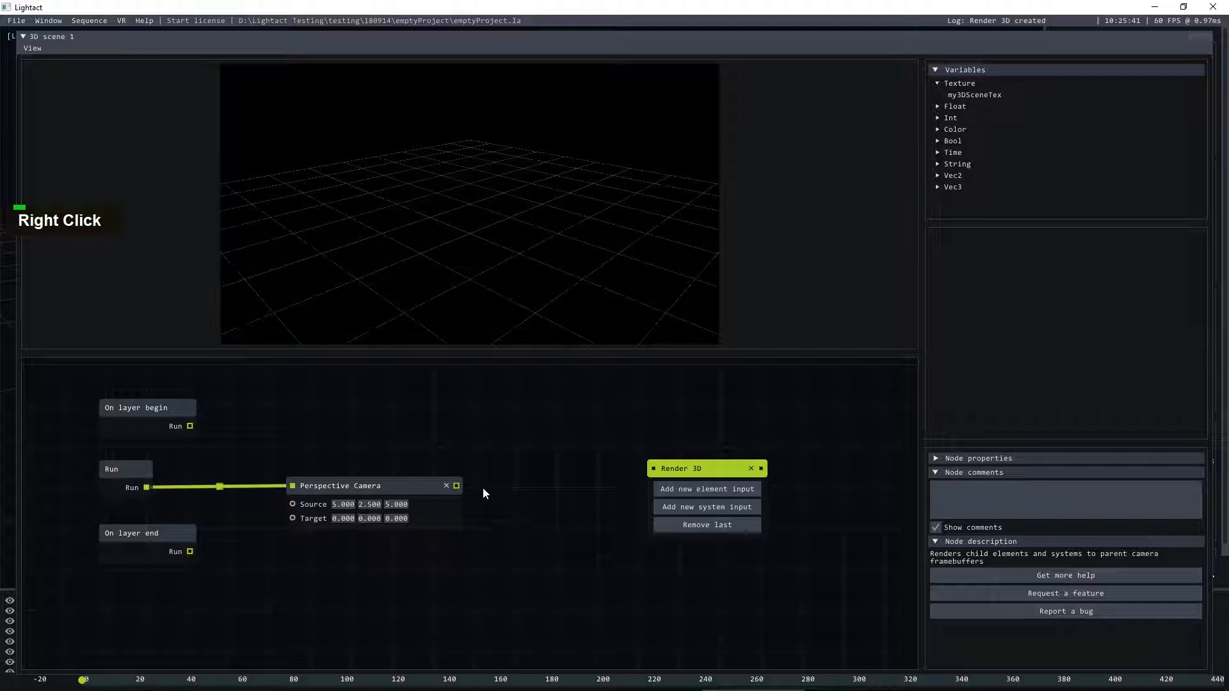
# - Connect the Perspective Camera's flow output to Render 3D and move Render 3D farther from the camera node
pyautogui.moveTo(455, 485); pyautogui.dragTo(770, 482)
pyautogui.click(778, 489)
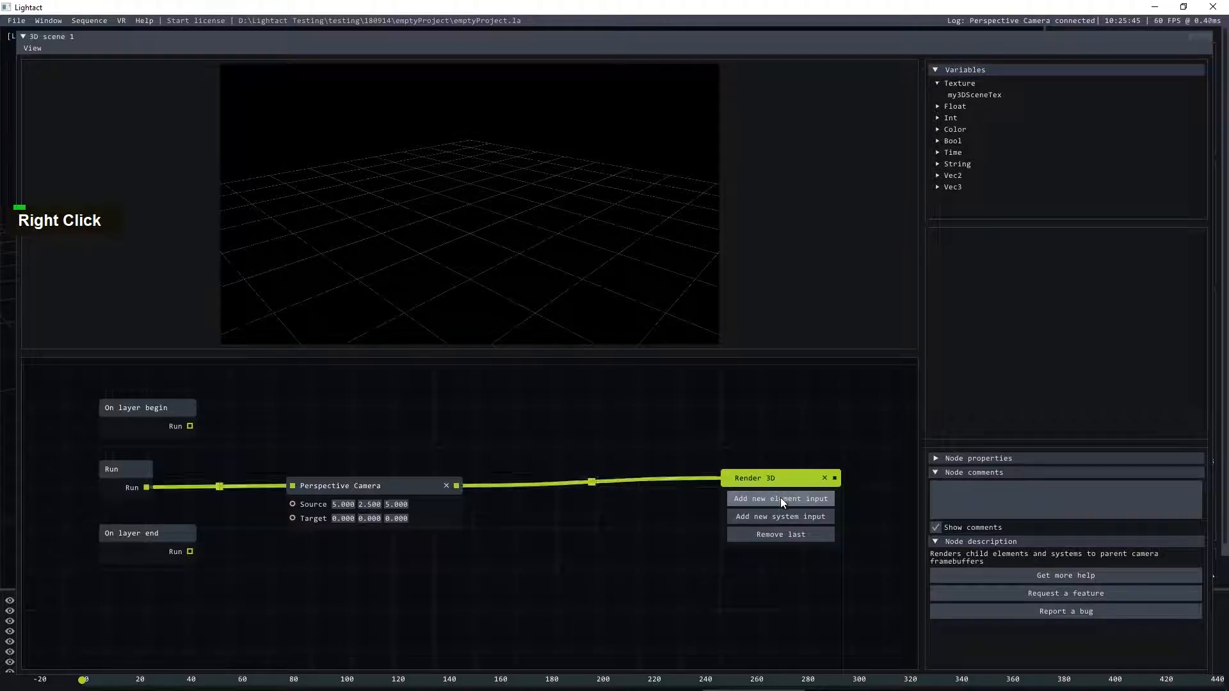
pyautogui.moveTo(763, 478); pyautogui.dragTo(794, 481)
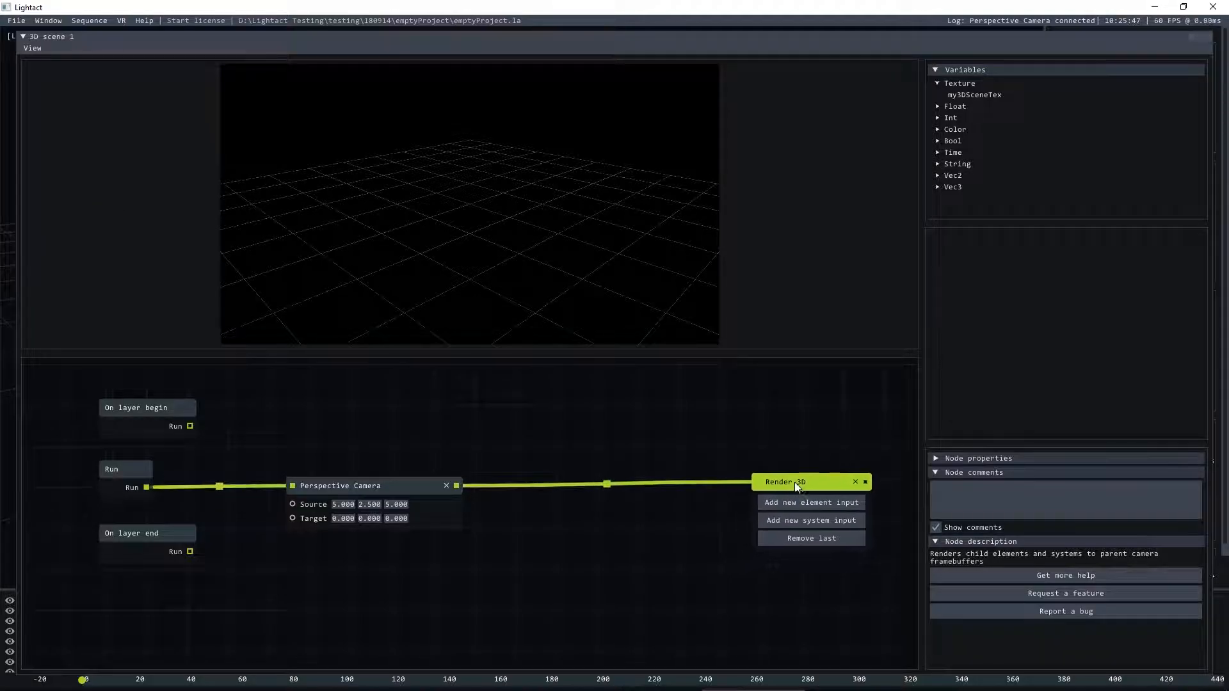
pyautogui.click(780, 447)
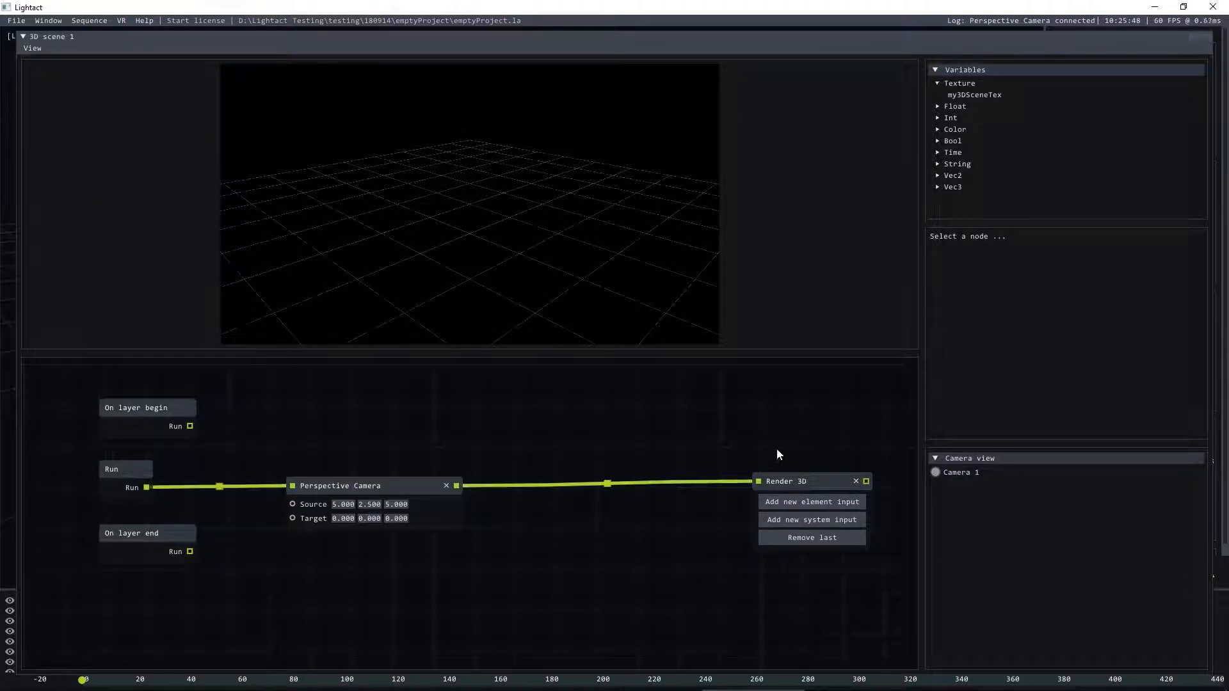
# - Add a system input to Render 3D and connect the output of a new Particle system node to it
pyautogui.click(815, 524)
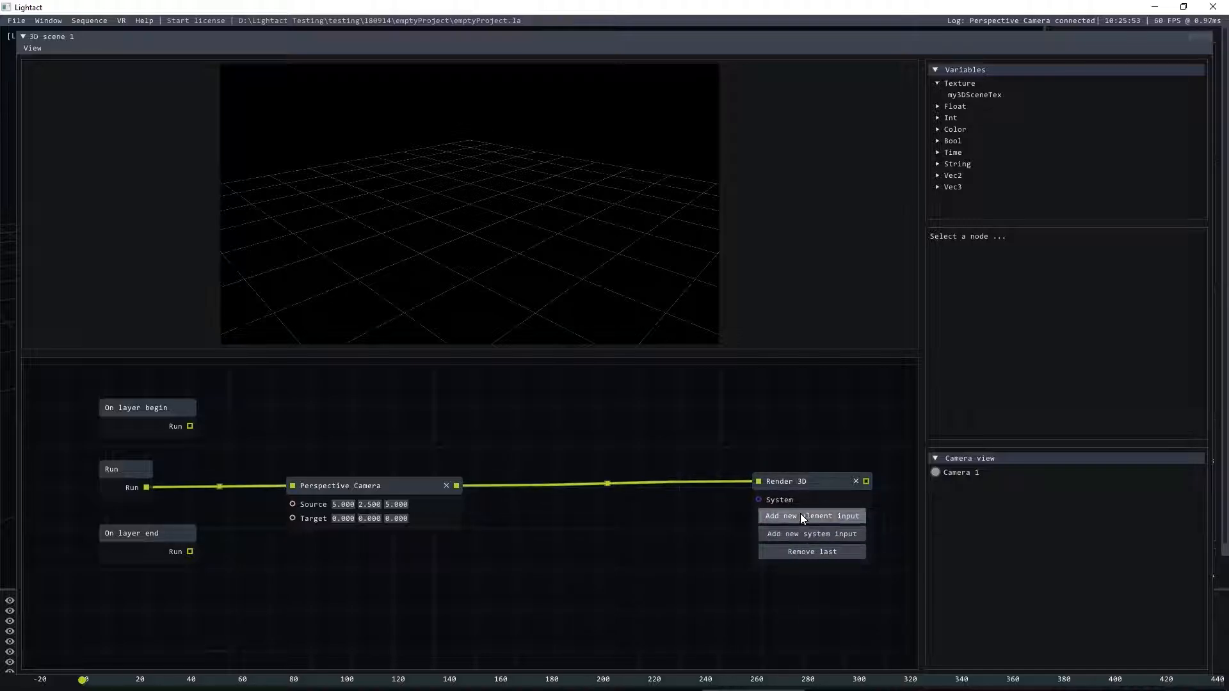
pyautogui.rightClick(578, 546)
pyautogui.write('particle')
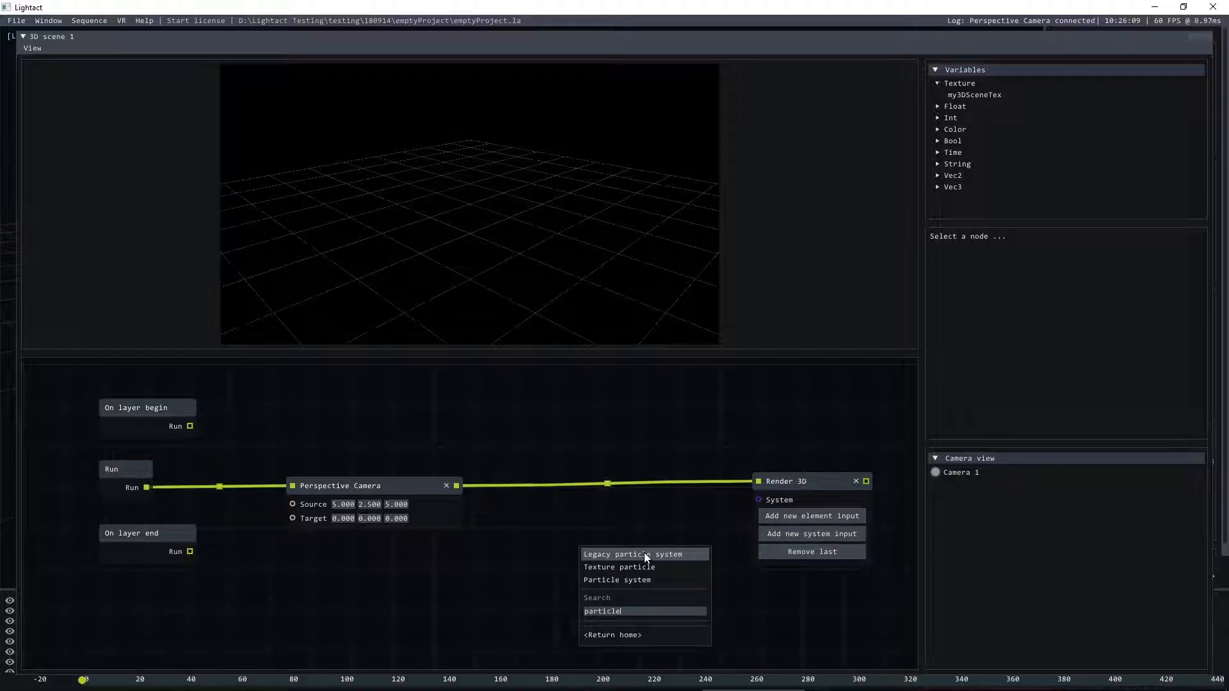
pyautogui.click(650, 579)
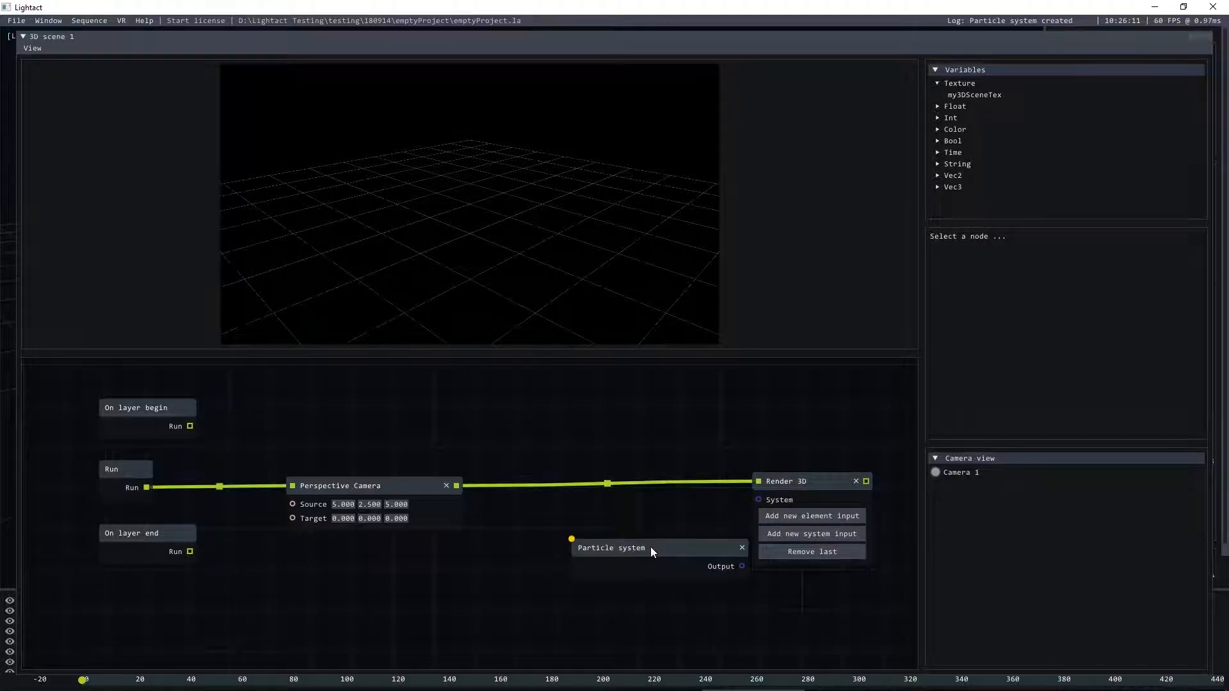
pyautogui.moveTo(650, 547); pyautogui.dragTo(541, 558)
pyautogui.moveTo(632, 578); pyautogui.dragTo(760, 501)
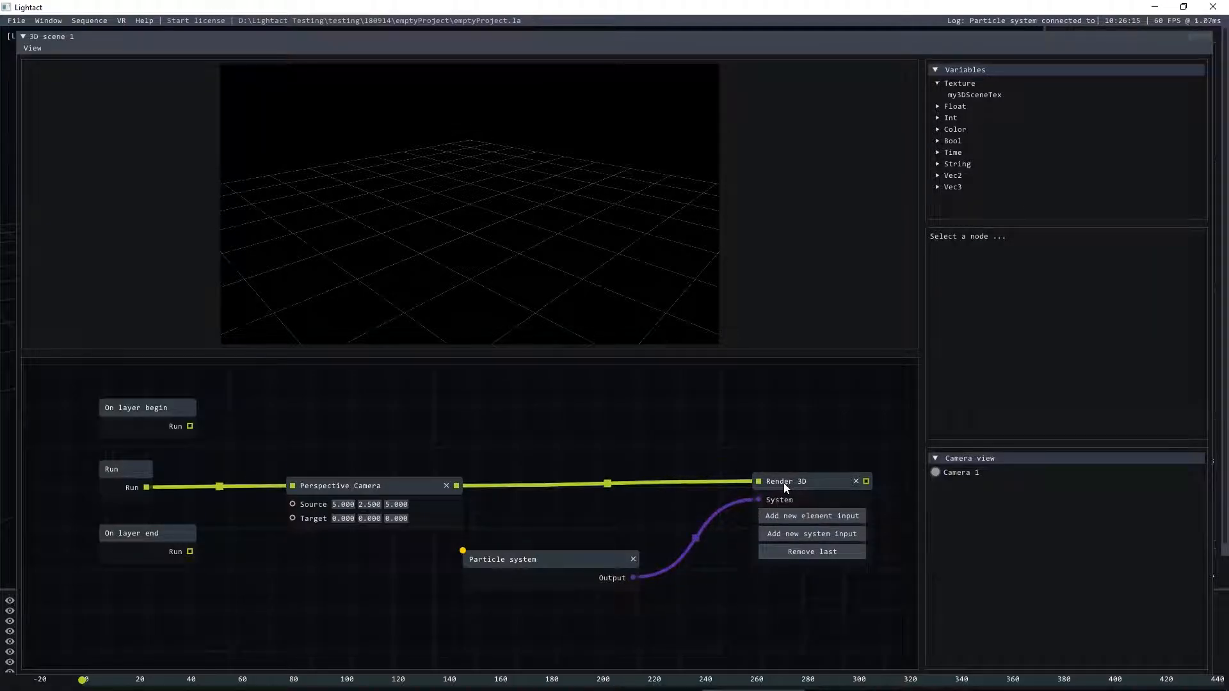
# - Move the Render 3D node slightly closer to the Perspective Camera node
pyautogui.click(782, 483)
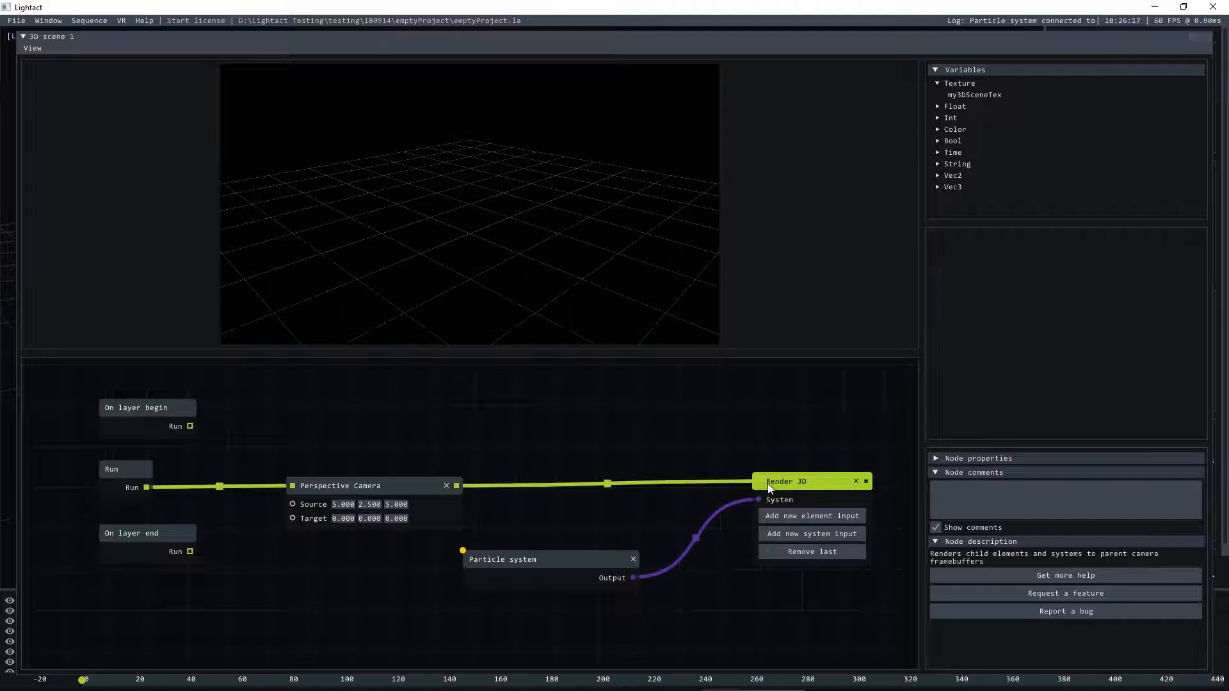
pyautogui.click(556, 485)
pyautogui.scroll(-2, 551, 487)
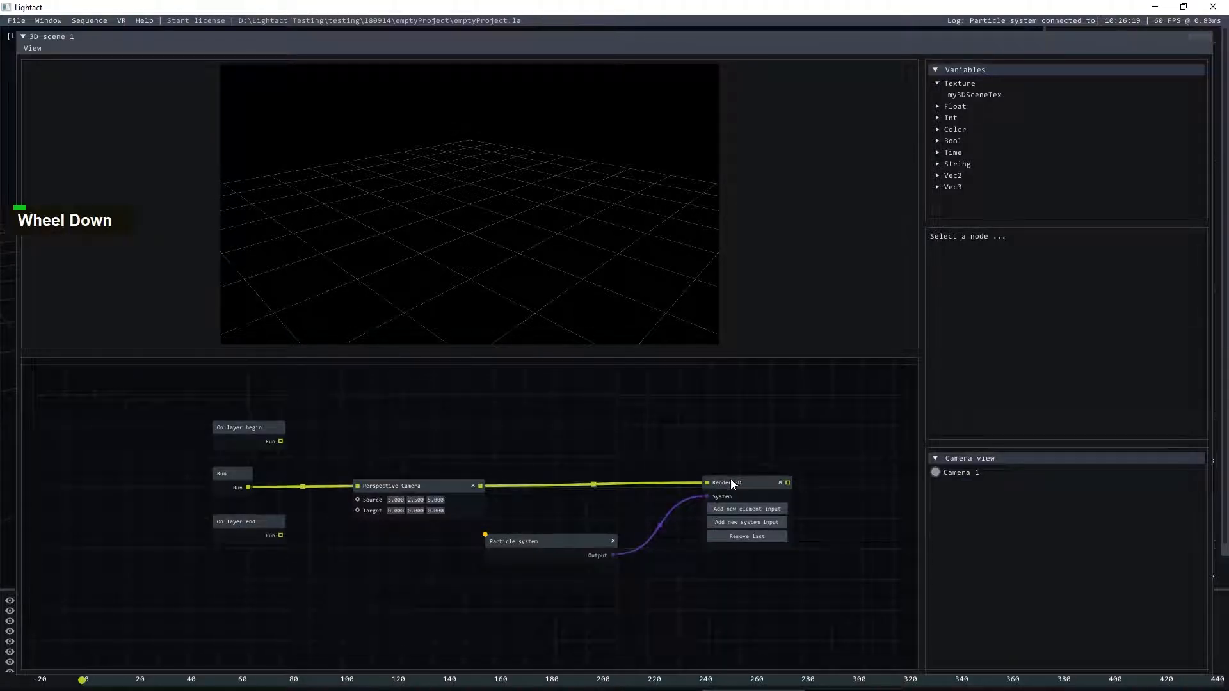
pyautogui.moveTo(731, 482); pyautogui.dragTo(720, 483)
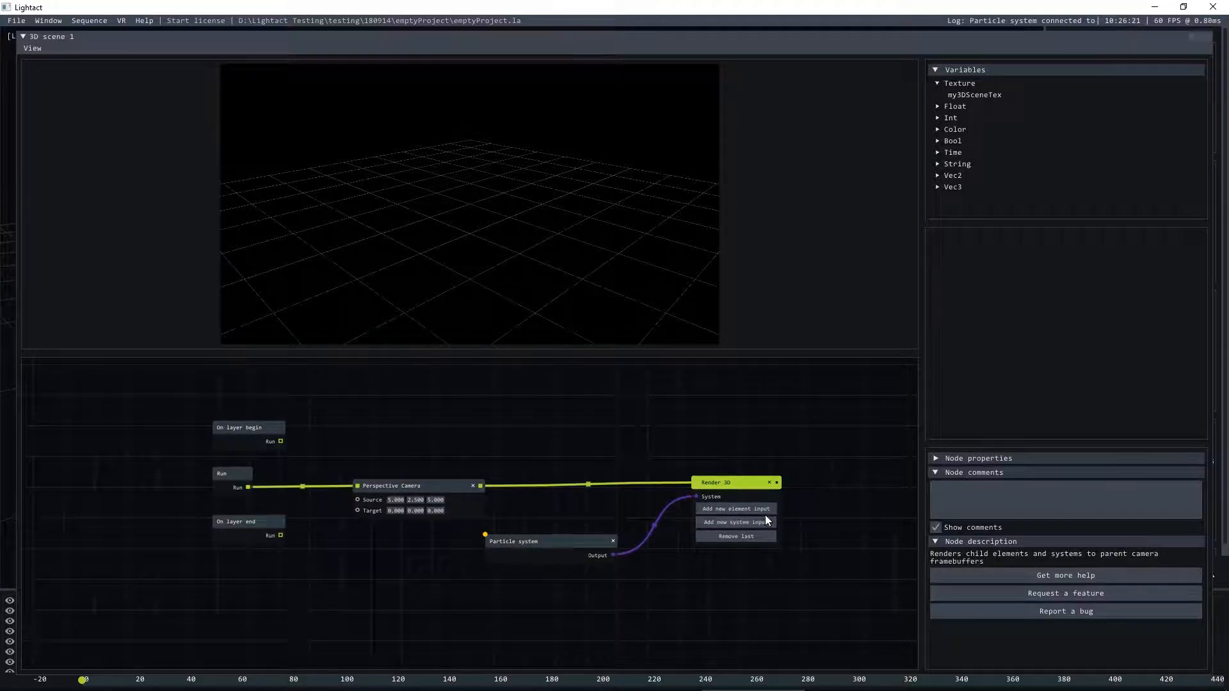
pyautogui.click(826, 481)
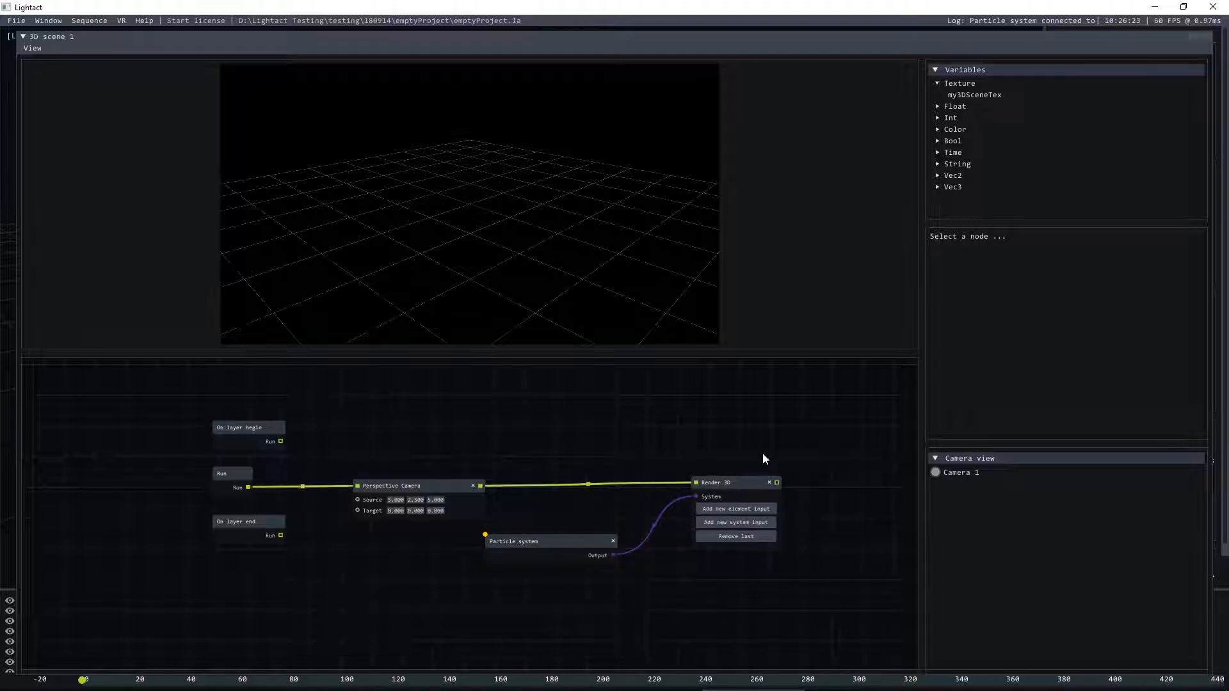
# - Try adding an Acceleration velocity modifier to the Particle system node and remove it again
pyautogui.click(576, 543)
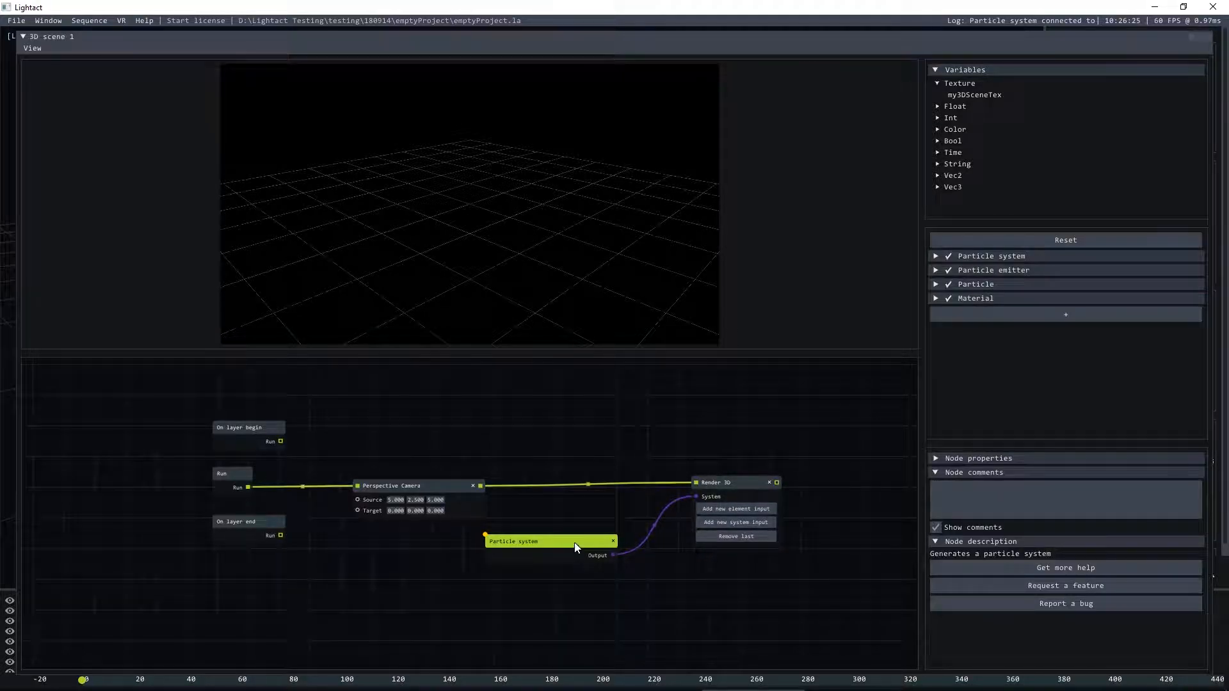
pyautogui.click(611, 469)
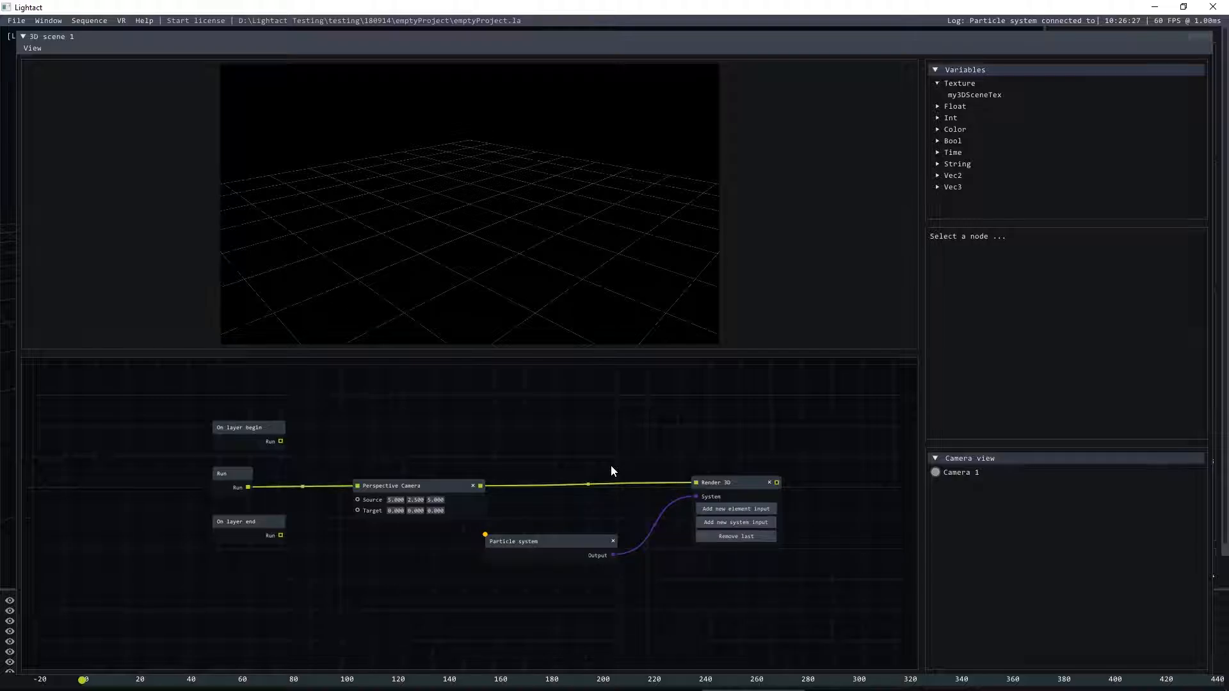
pyautogui.click(565, 544)
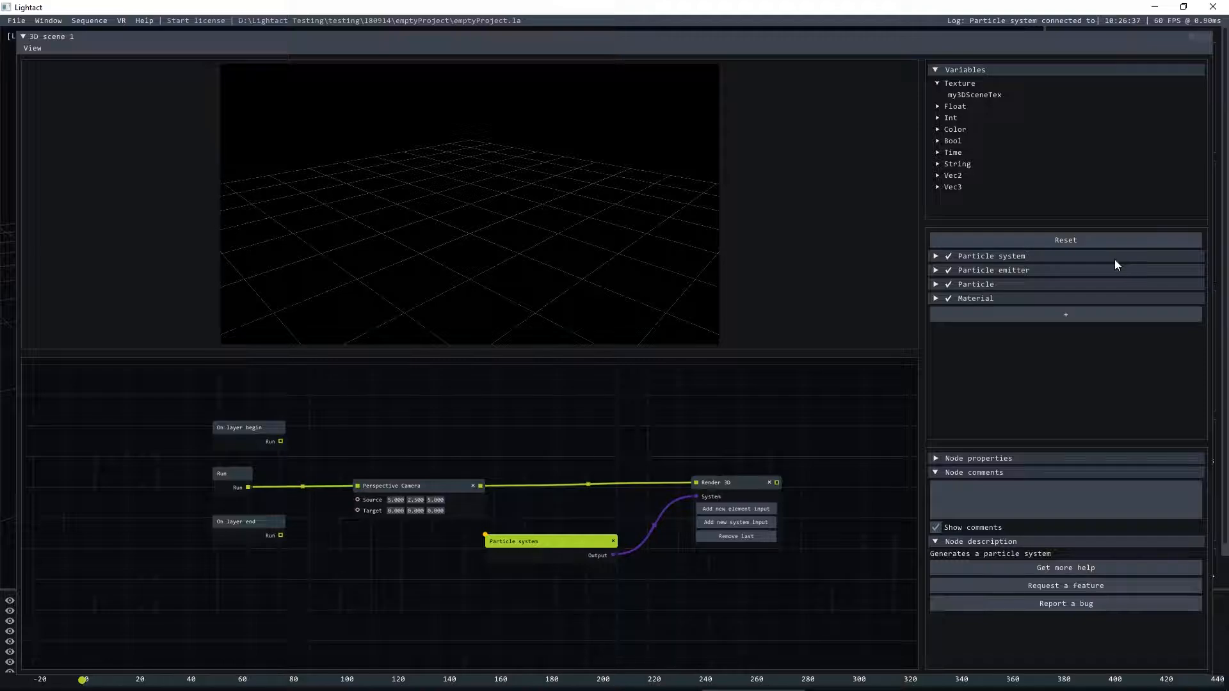
pyautogui.click(1046, 315)
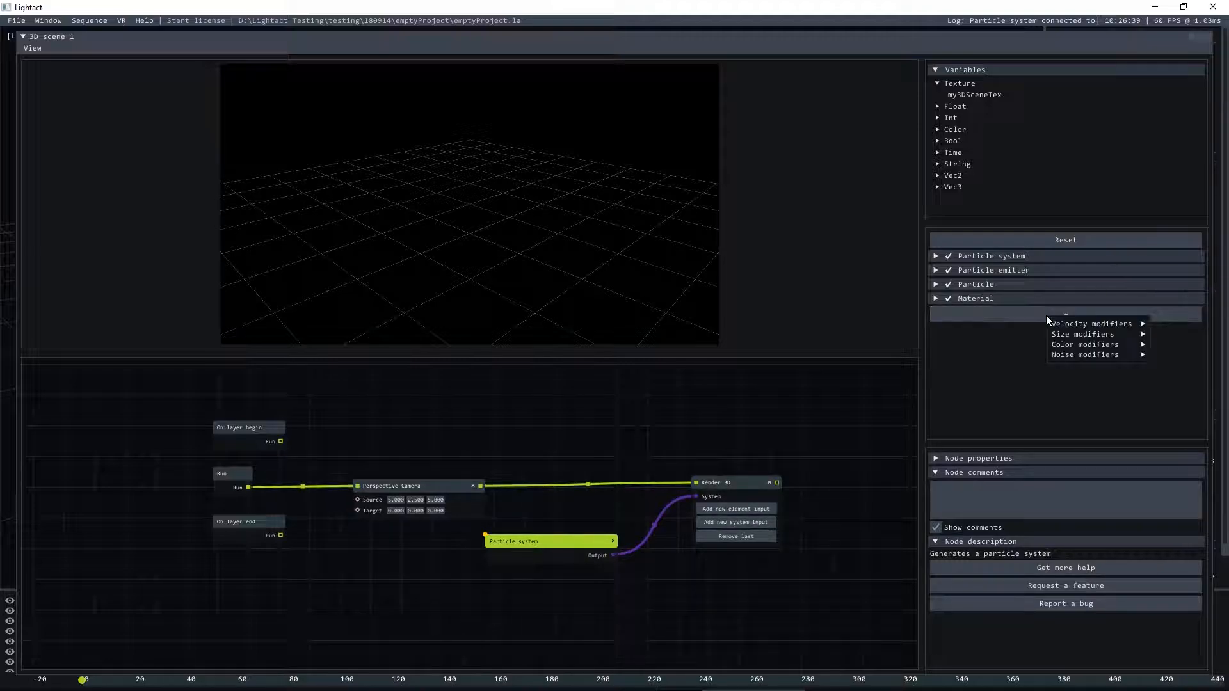
pyautogui.moveTo(1071, 323)
pyautogui.click(999, 323)
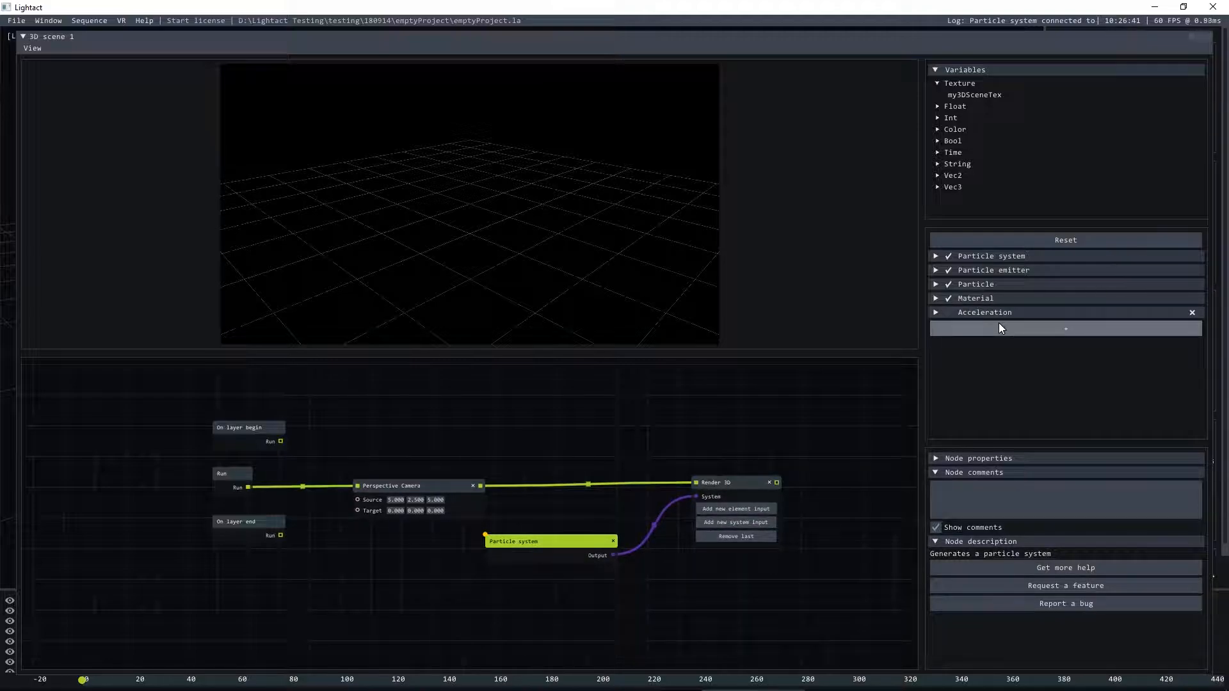
pyautogui.click(947, 312)
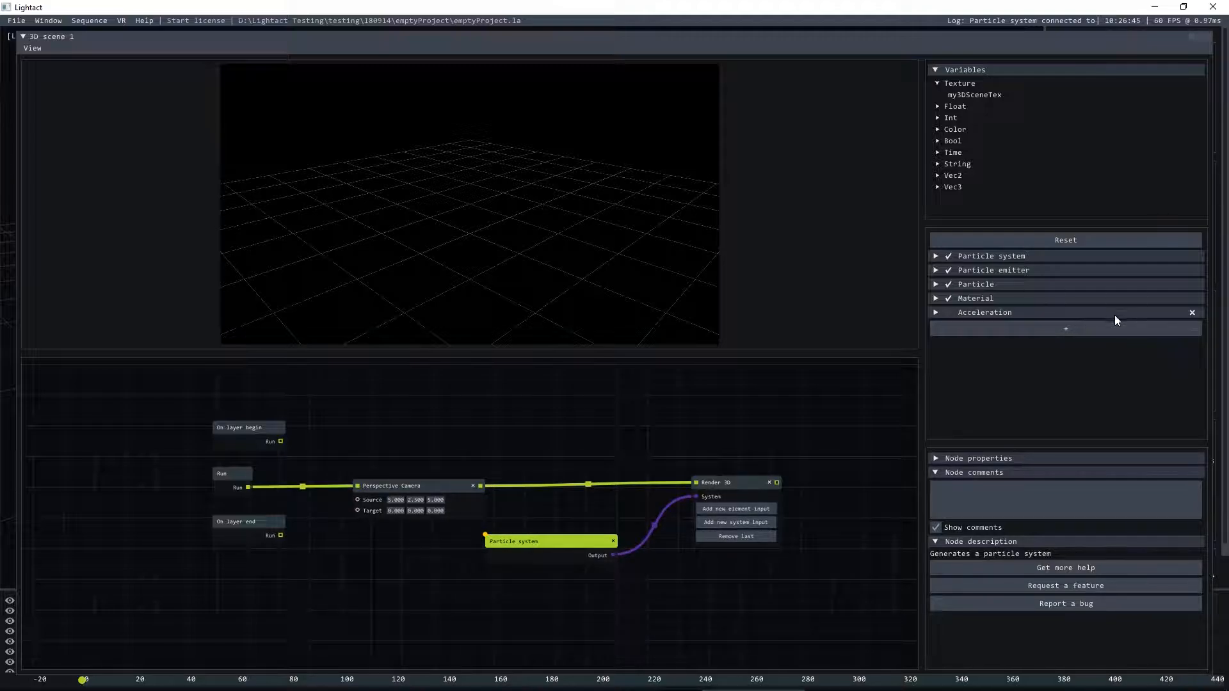
pyautogui.click(1191, 312)
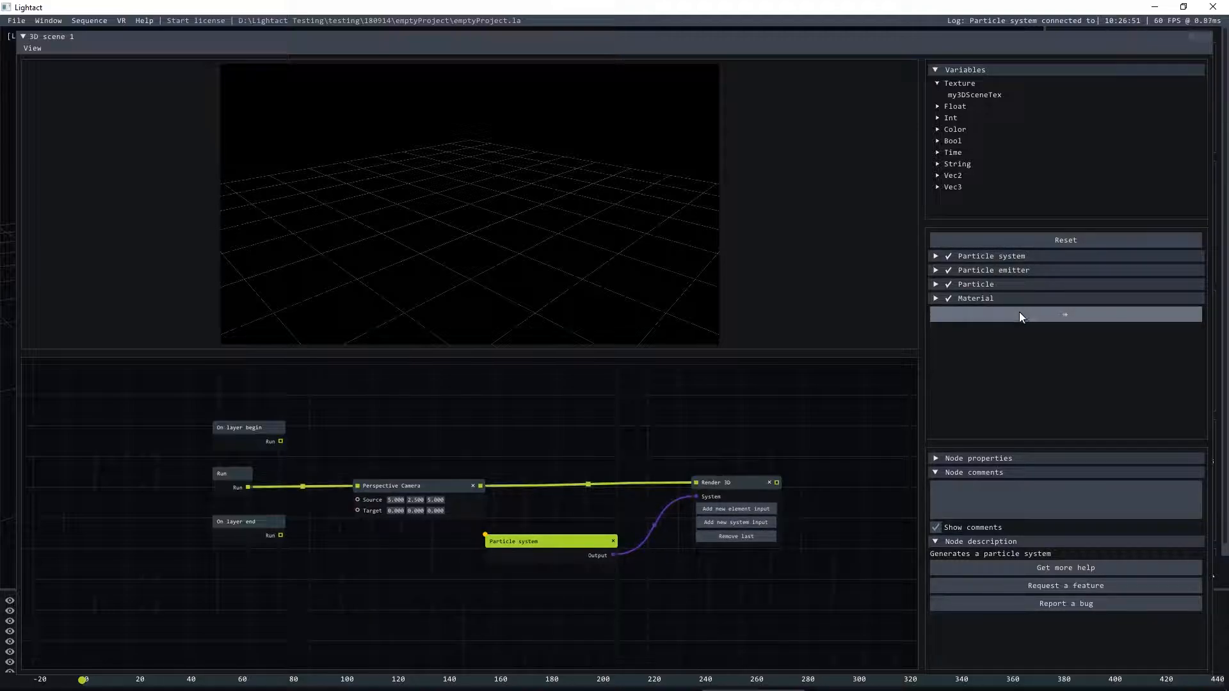
# - Set the Particle system's Max particles to 500000
pyautogui.click(935, 256)
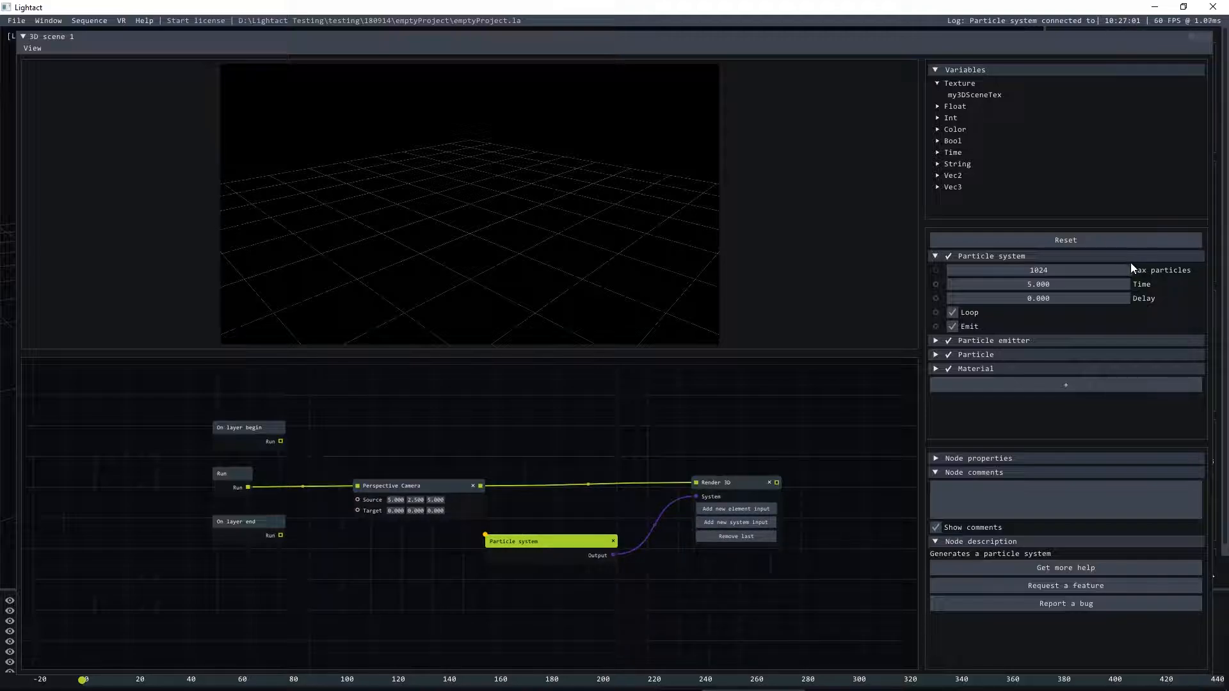
pyautogui.doubleClick(1103, 271)
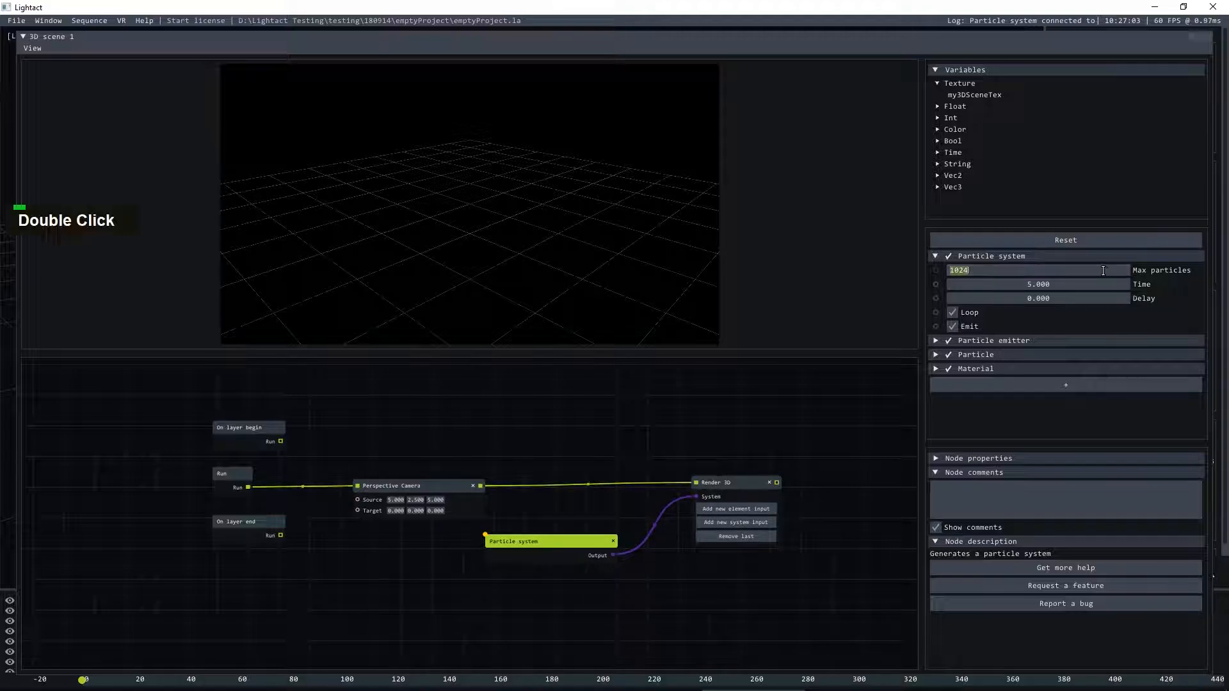
pyautogui.write('500000')
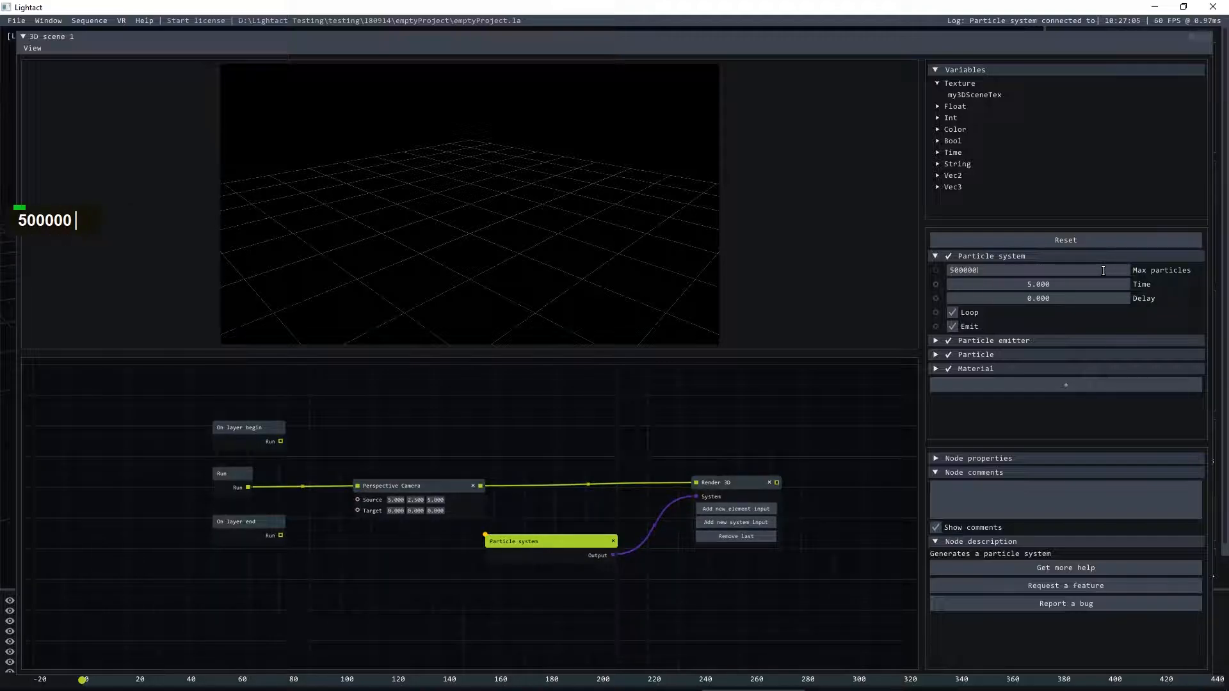
pyautogui.press('Return')
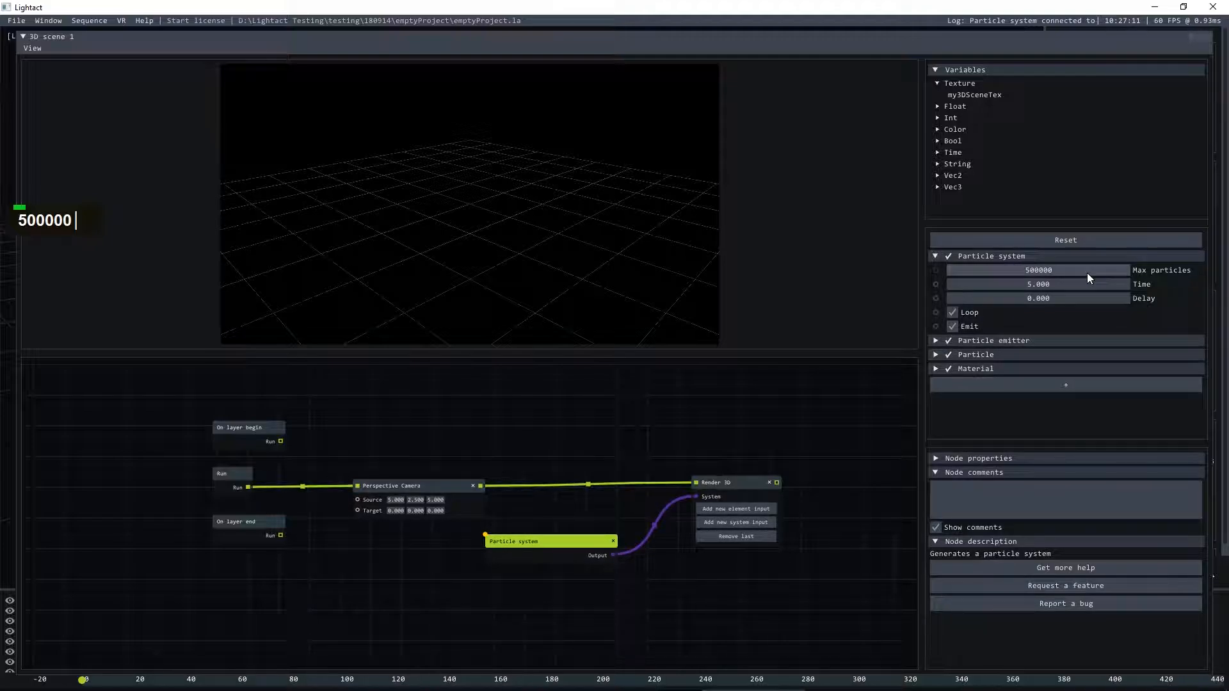
# - Expand the Particle system's emitter settings and look through the available emitter types, keeping Point
pyautogui.click(936, 341)
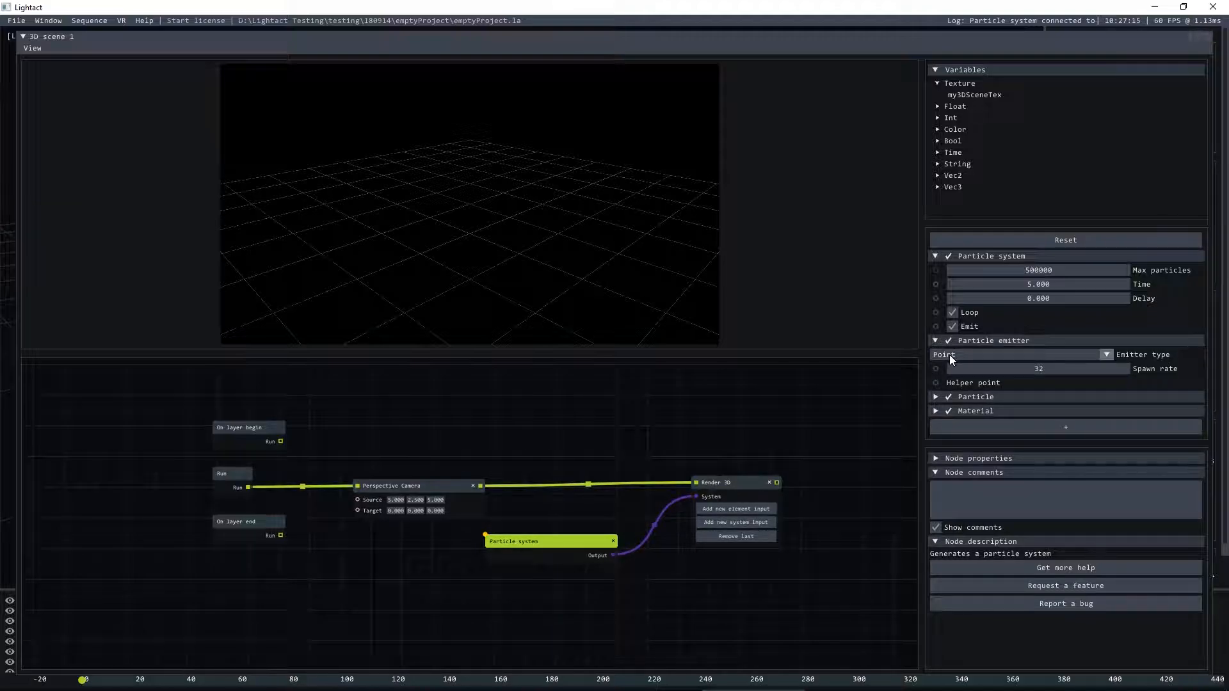
pyautogui.click(973, 354)
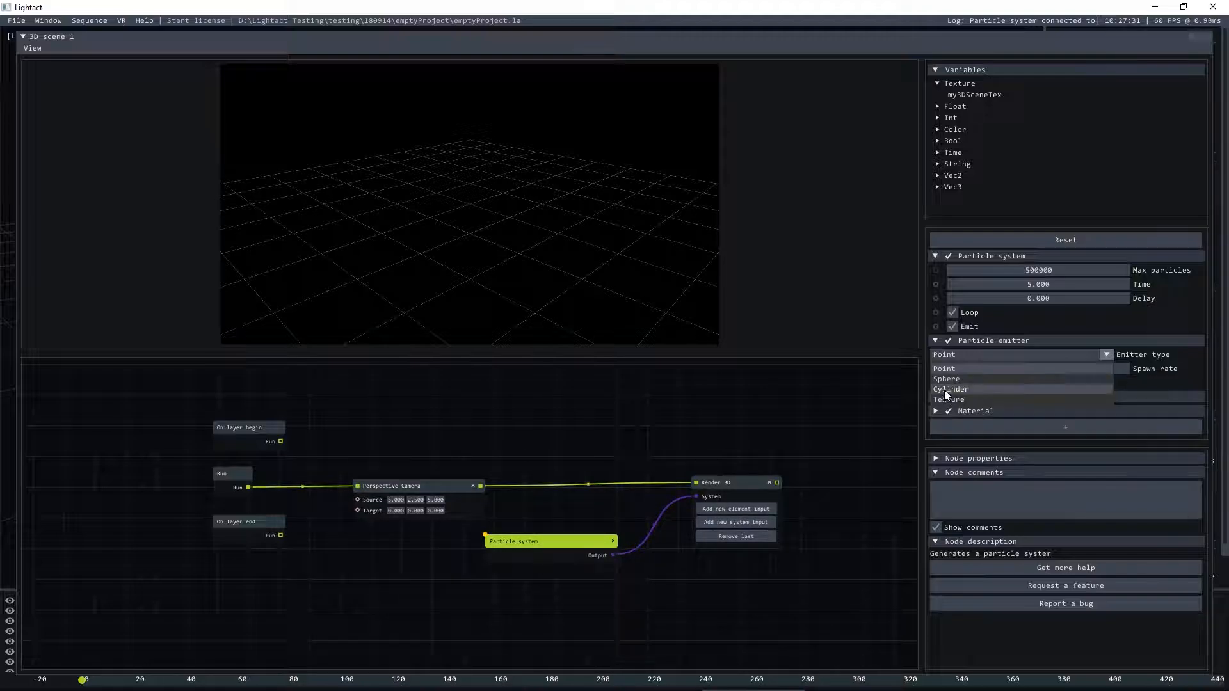
pyautogui.click(950, 349)
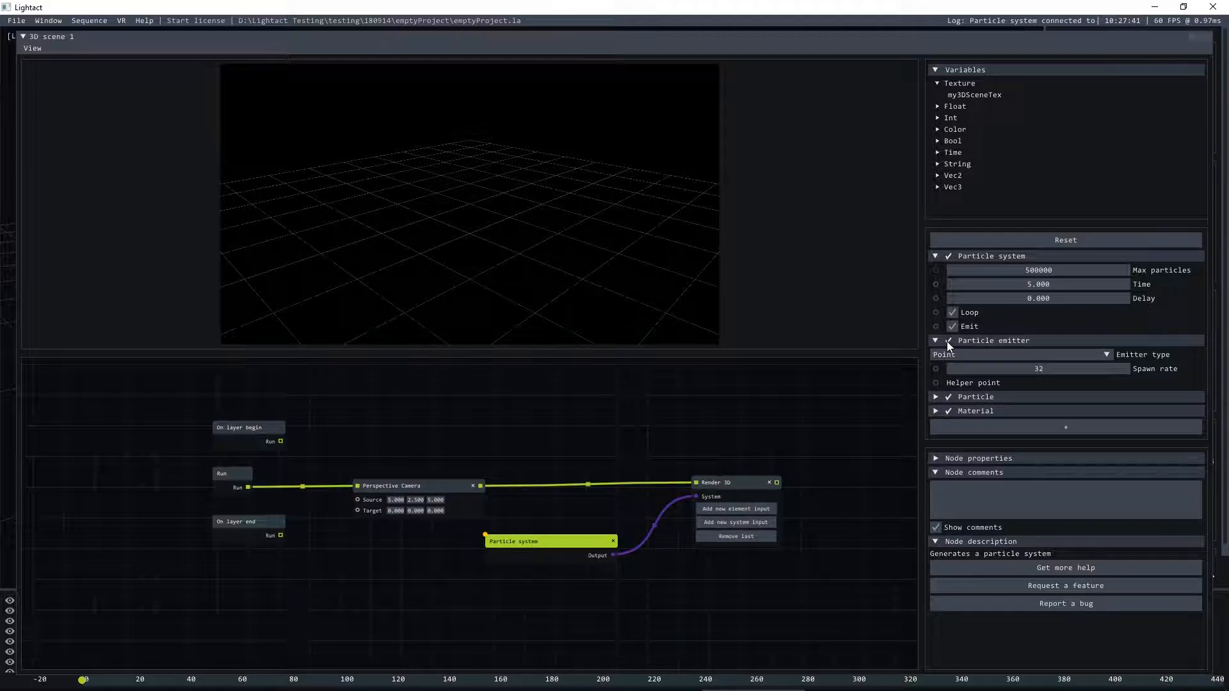
pyautogui.click(434, 579)
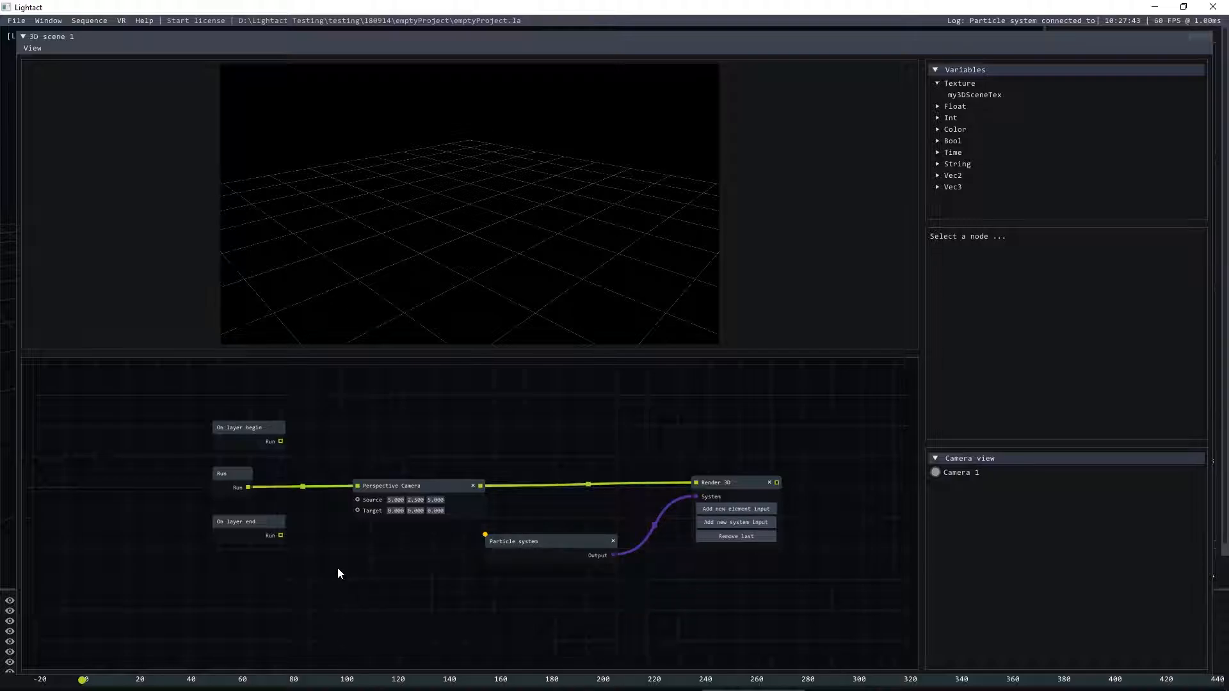
pyautogui.click(533, 544)
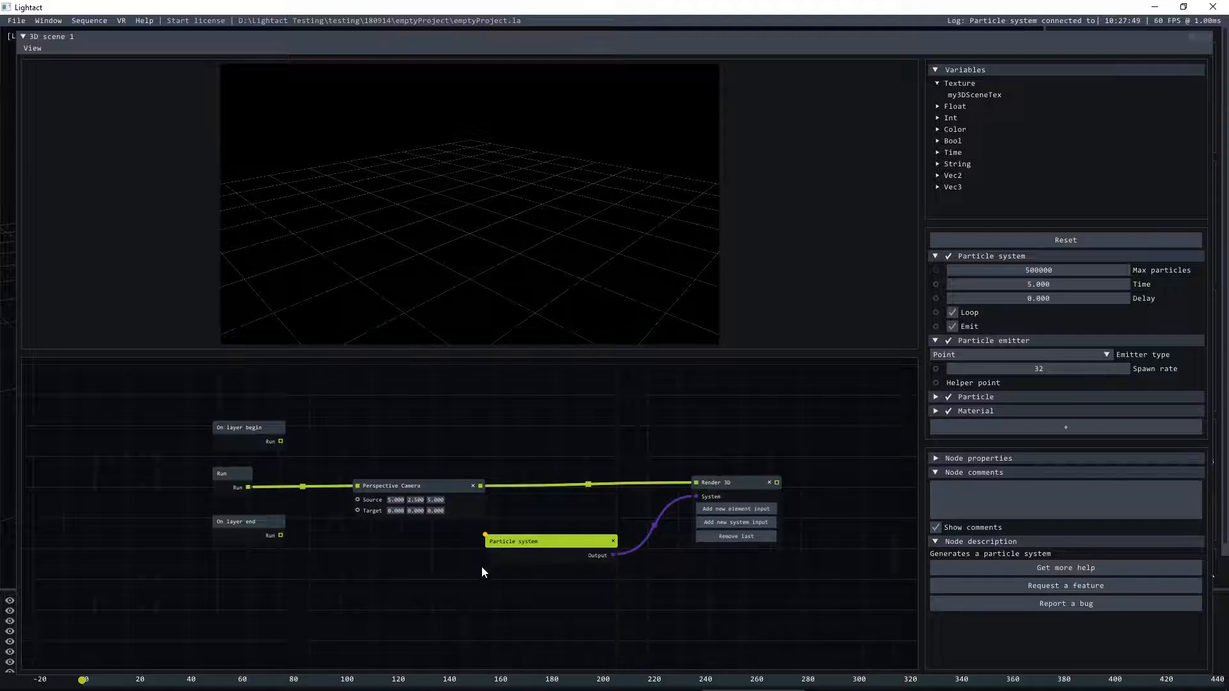
# - Expose the emitter's Helper point as an input on the Particle system node, leaving Loop and Emit unexposed, and shift the node slightly
pyautogui.click(936, 383)
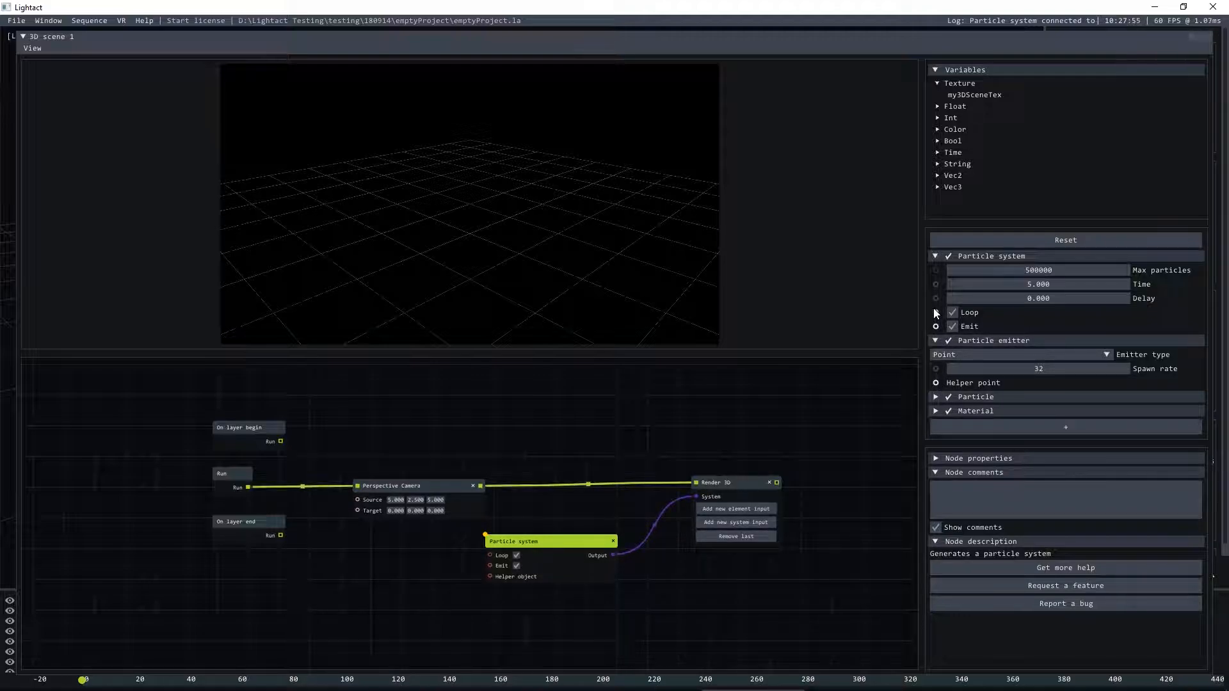
pyautogui.click(935, 327)
pyautogui.click(935, 326)
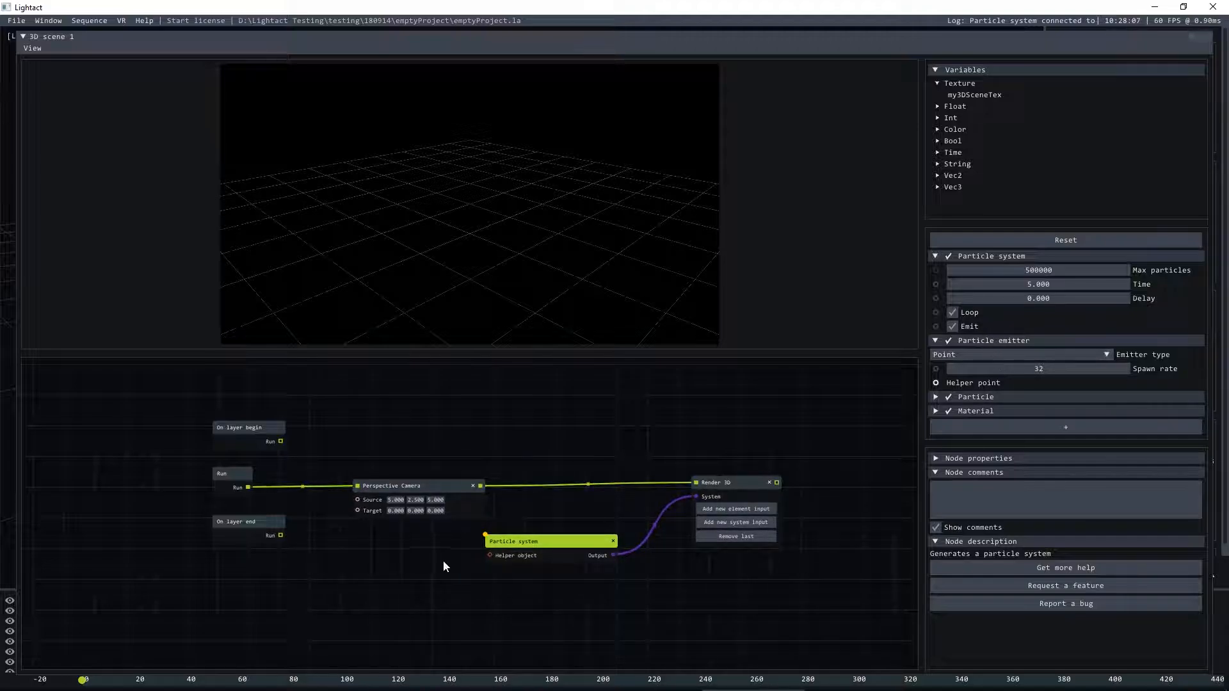
pyautogui.moveTo(551, 541); pyautogui.dragTo(565, 543)
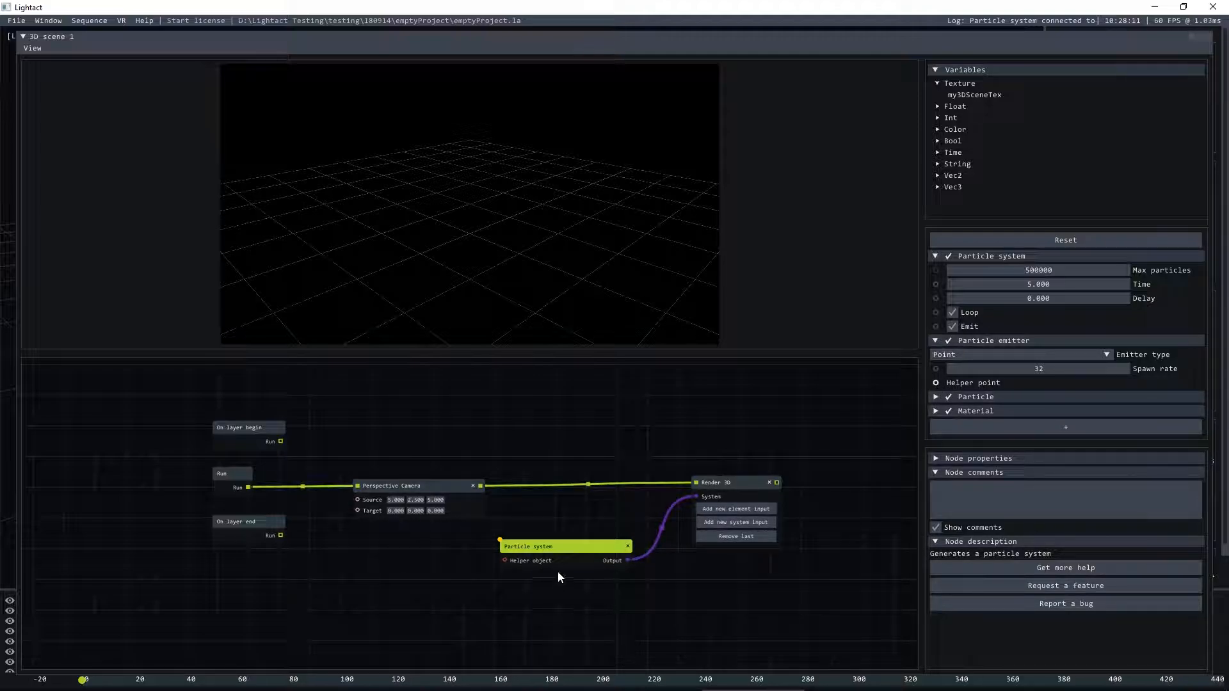
# - Add a Helper point node and connect its output to the Particle system's Helper object input
pyautogui.rightClick(371, 589)
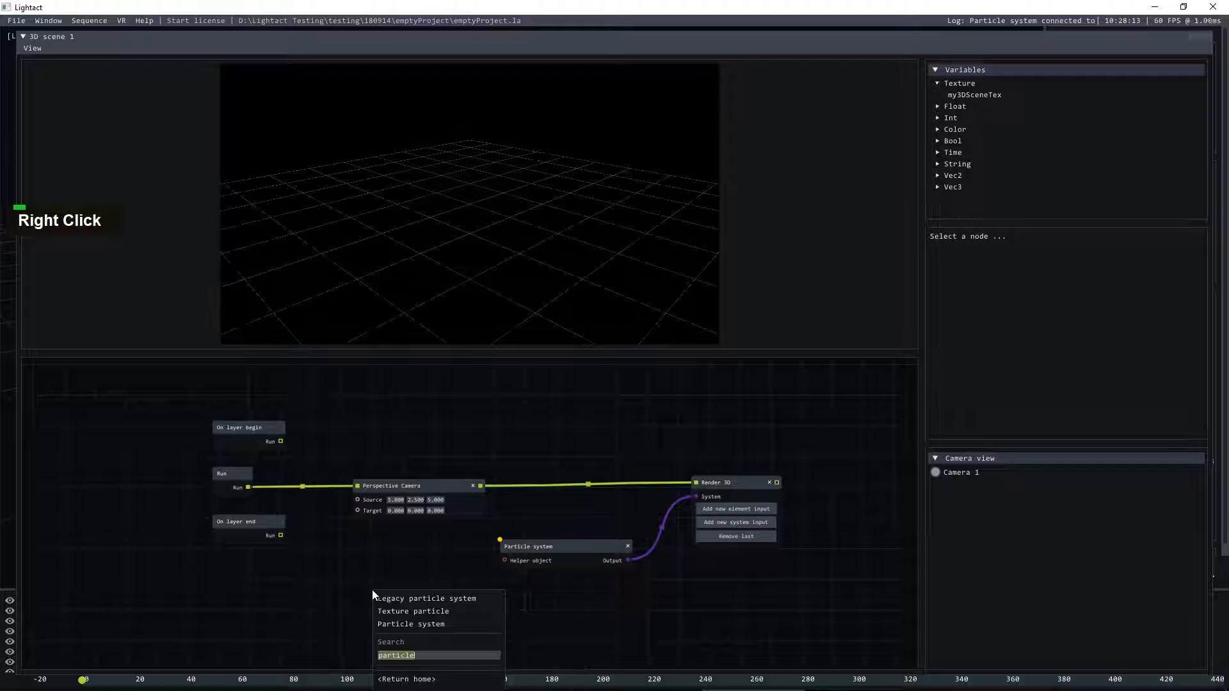
pyautogui.write('helper')
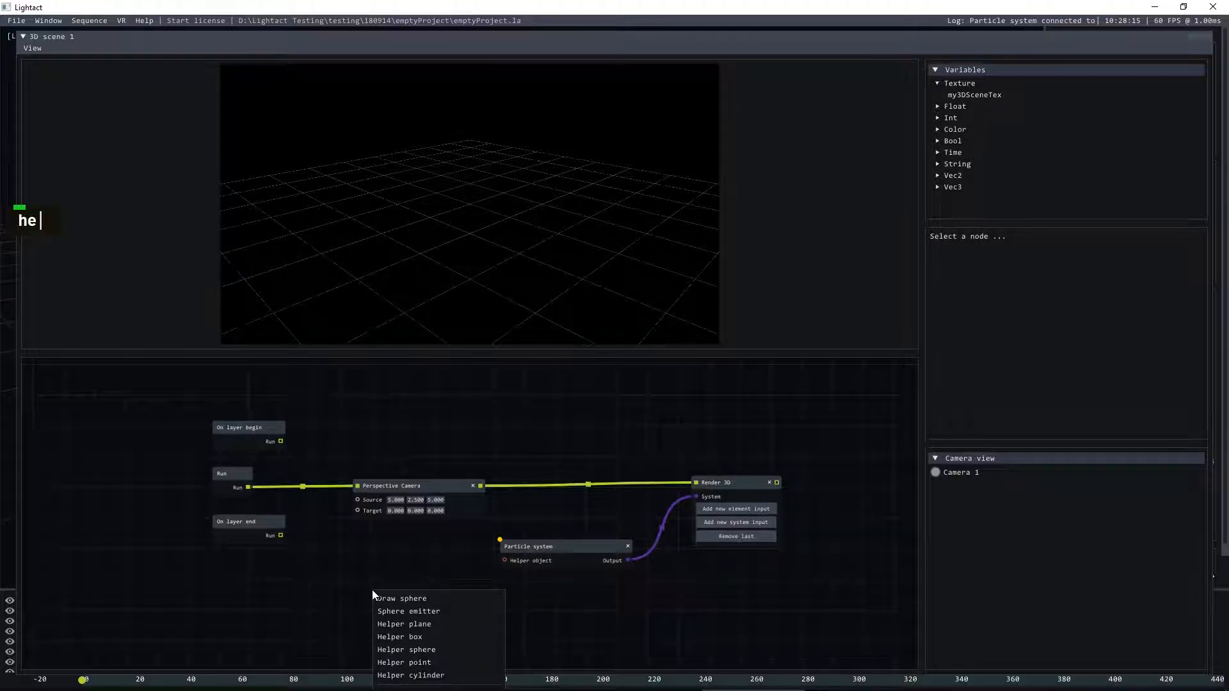
pyautogui.click(416, 636)
pyautogui.click(416, 593)
pyautogui.moveTo(416, 594); pyautogui.dragTo(503, 558)
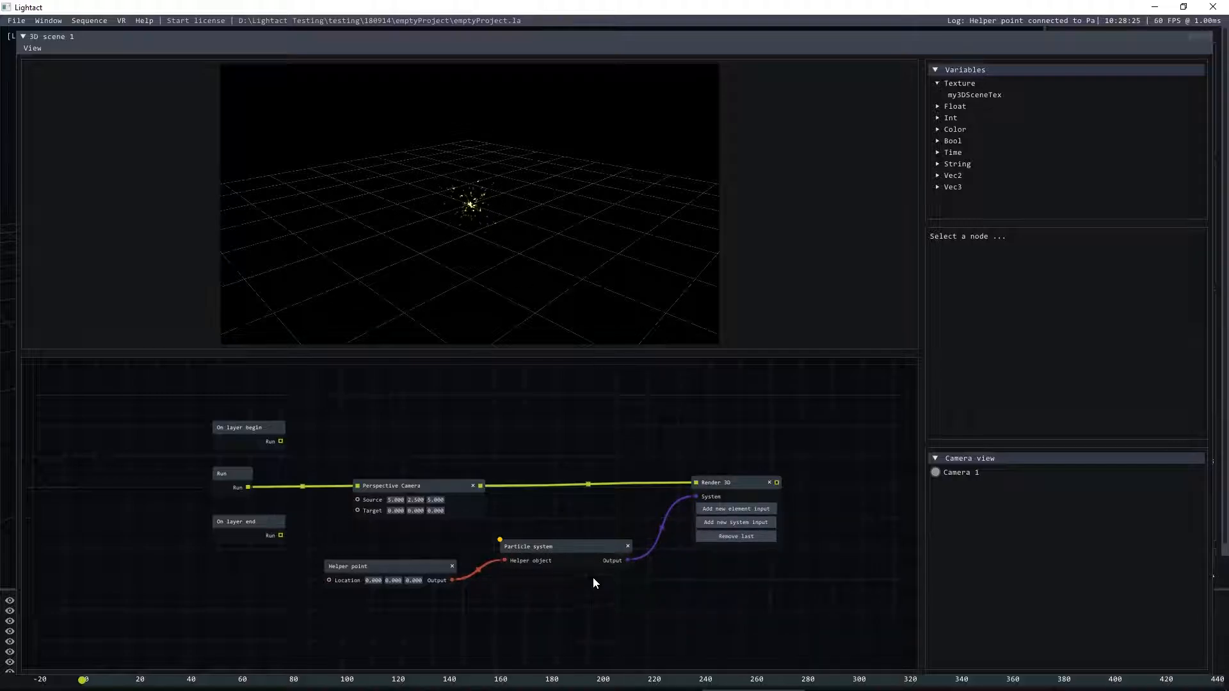
# - Set the Particle system emitter's Spawn rate to 500
pyautogui.click(586, 548)
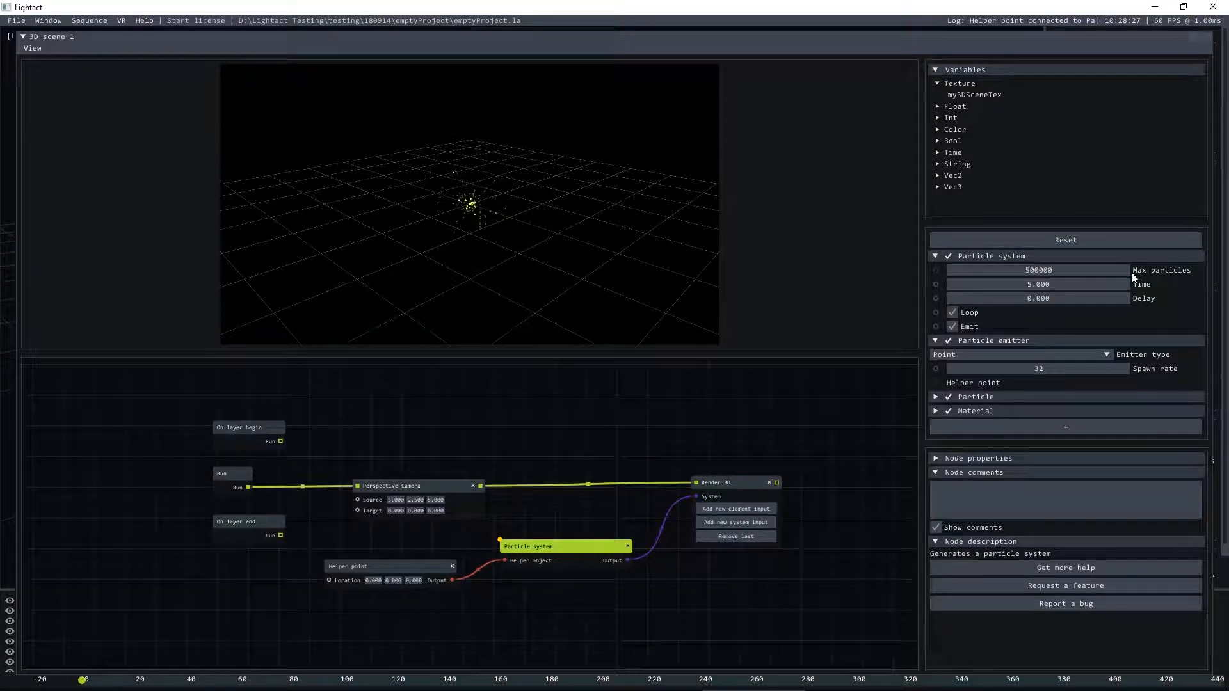
pyautogui.doubleClick(1042, 368)
pyautogui.write('500')
pyautogui.click(1171, 387)
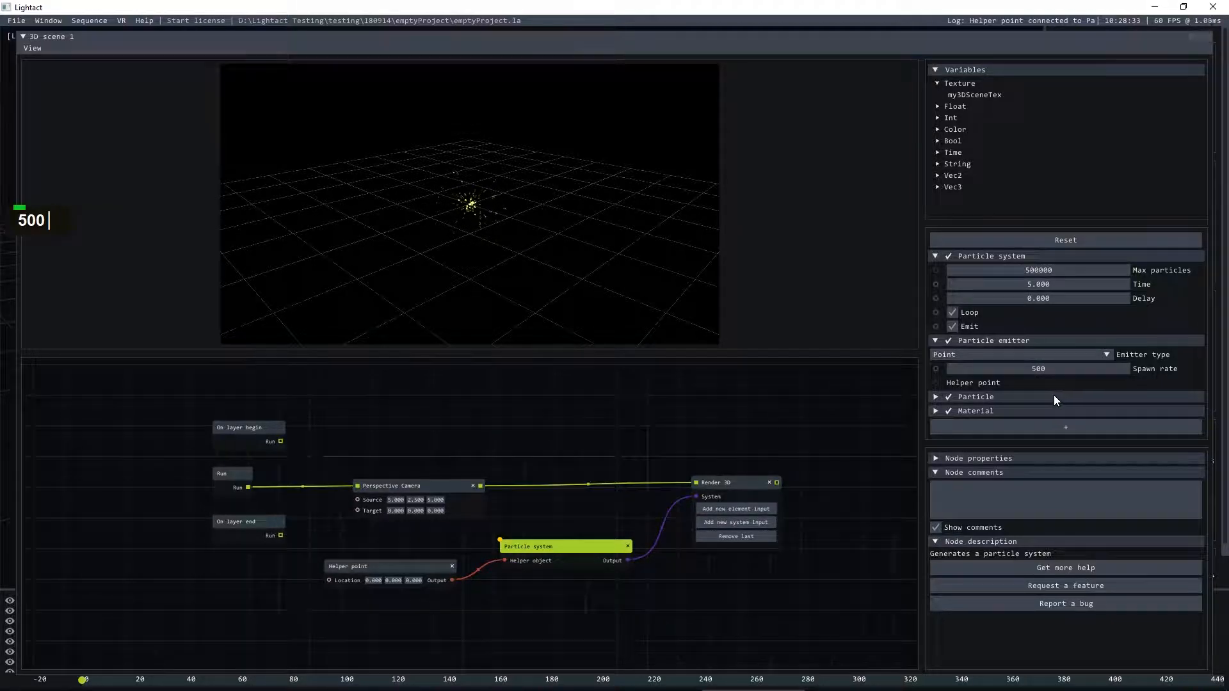
# - Set the particle Lifetime to 10 and enlarge the 3D preview above the node graph
pyautogui.click(931, 397)
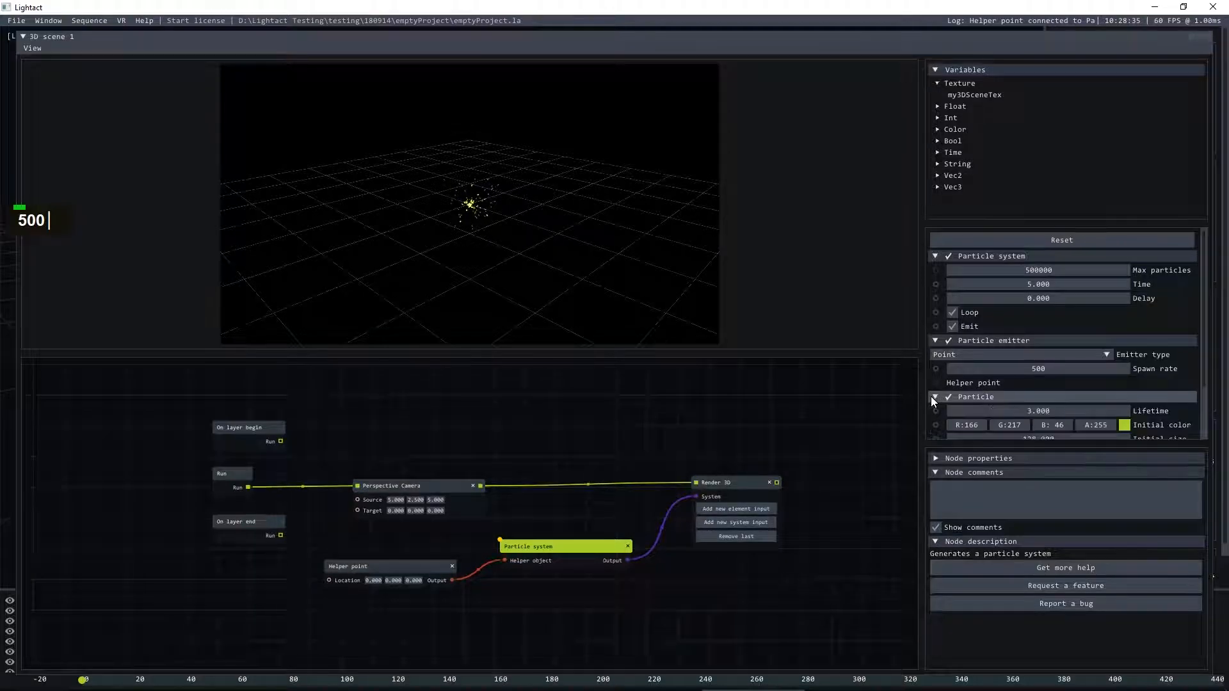
pyautogui.doubleClick(1021, 412)
pyautogui.write('10')
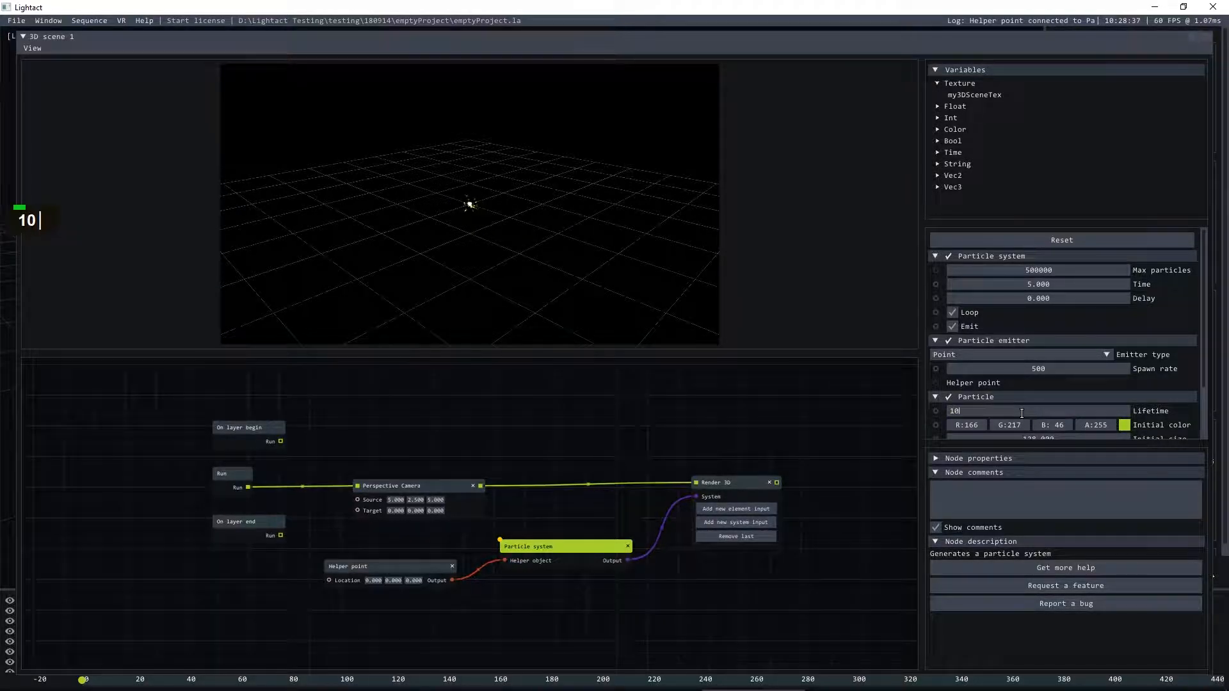
pyautogui.doubleClick(1061, 371)
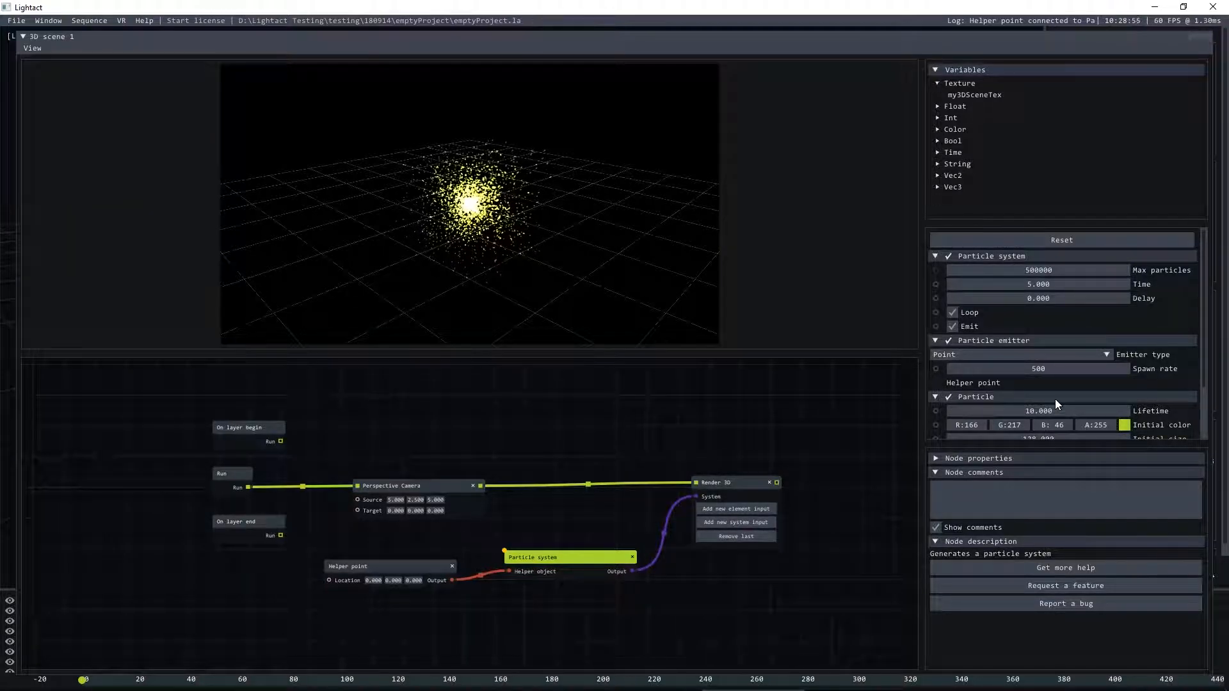
pyautogui.moveTo(730, 357); pyautogui.dragTo(716, 387)
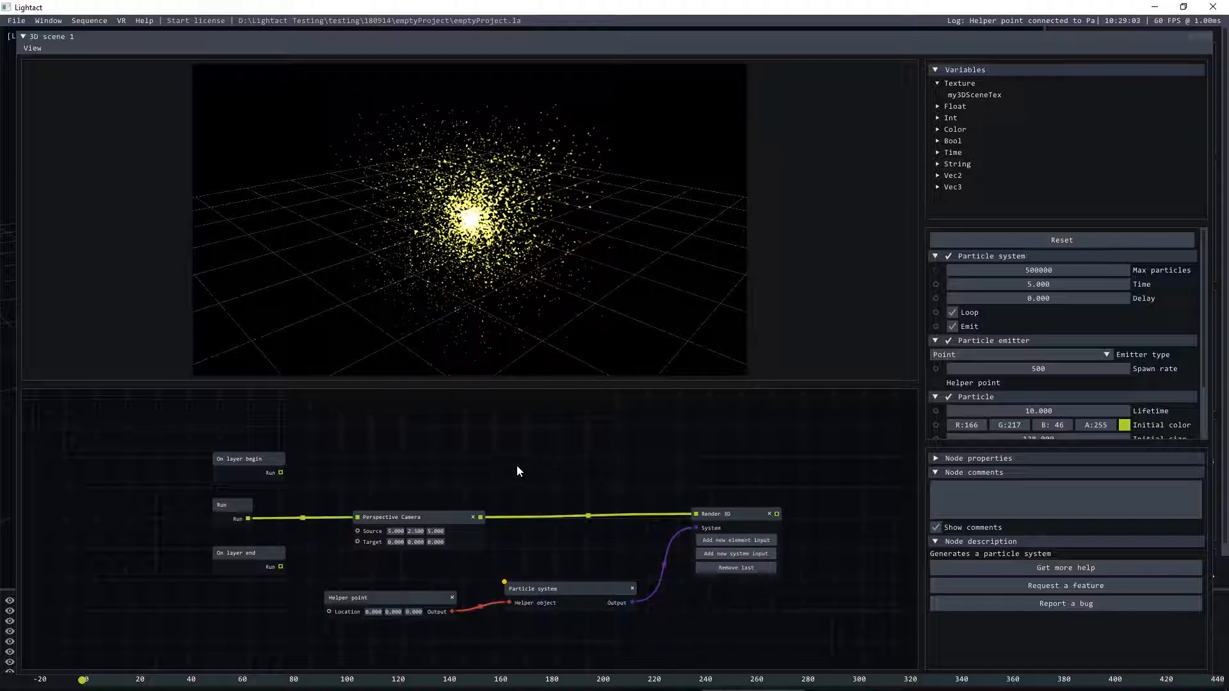
# - Try shifting the Helper point's X location and set it back to 0
pyautogui.moveTo(372, 615)
pyautogui.mouseDown()
pyautogui.moveTo(393, 613)
pyautogui.moveTo(353, 620)
pyautogui.moveTo(367, 620)
pyautogui.mouseUp()
pyautogui.doubleClick(370, 612)
pyautogui.write('0')
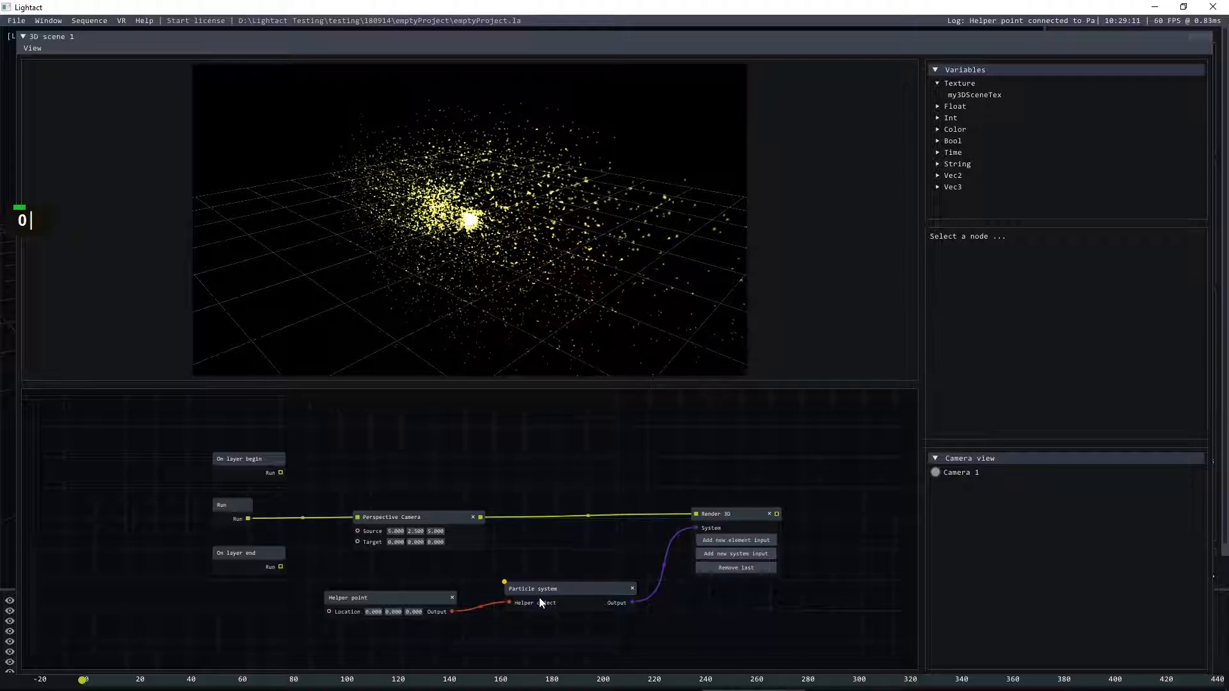
# - Change the Particle system's emitter type to Sphere
pyautogui.click(539, 595)
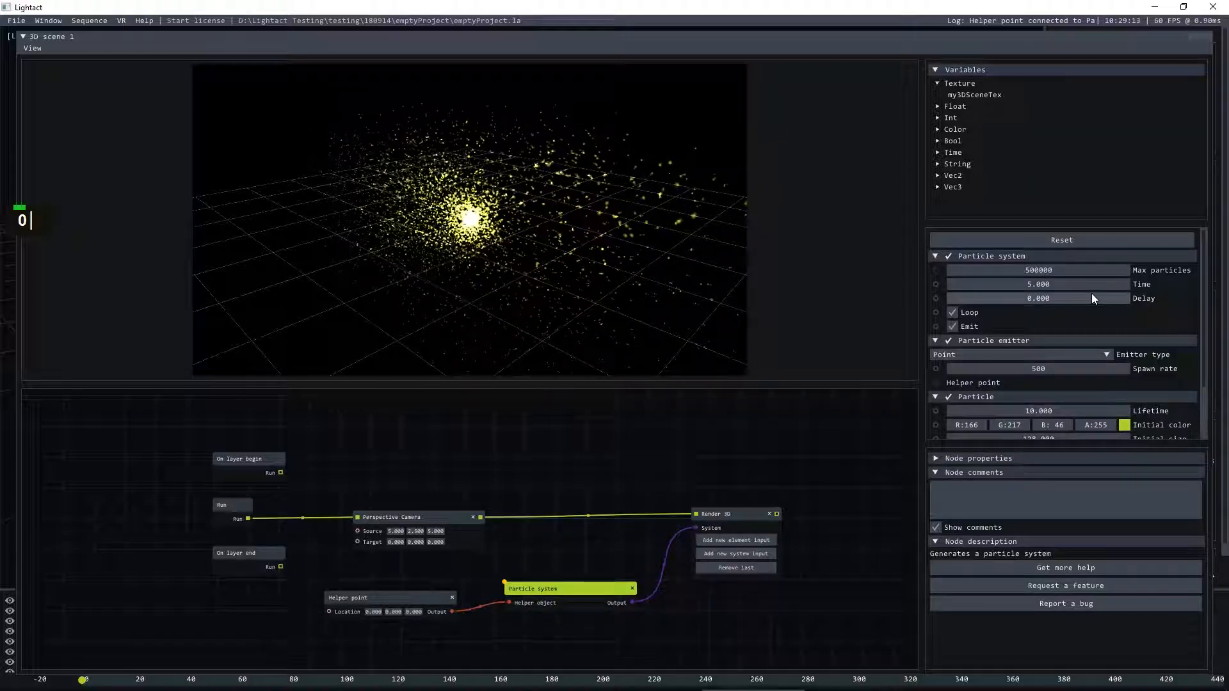
pyautogui.click(1092, 355)
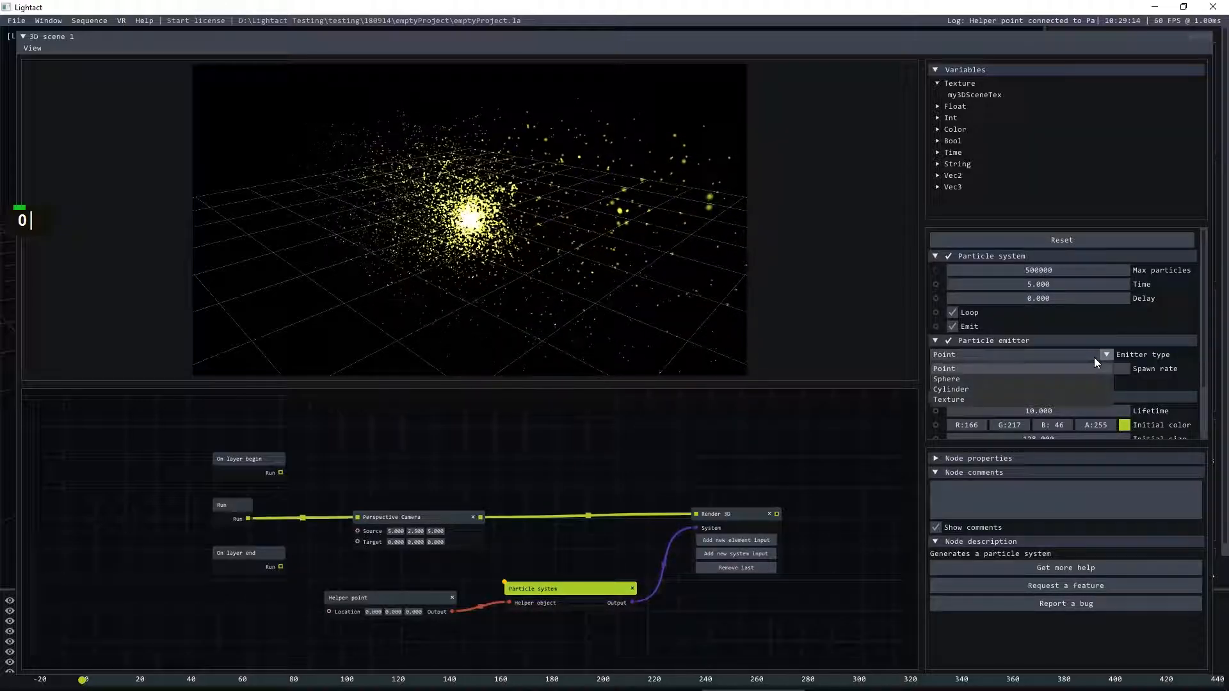
pyautogui.click(959, 376)
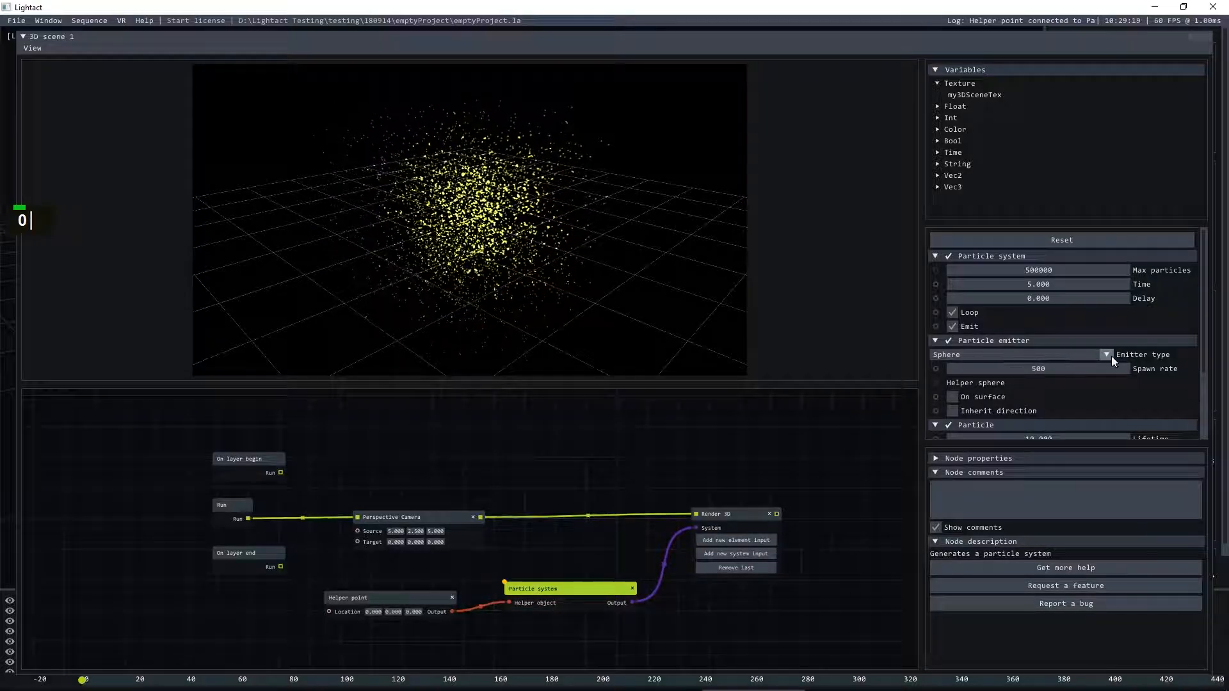
# - Disconnect the Helper point from the Particle system and delete the Helper point node
pyautogui.click(481, 606)
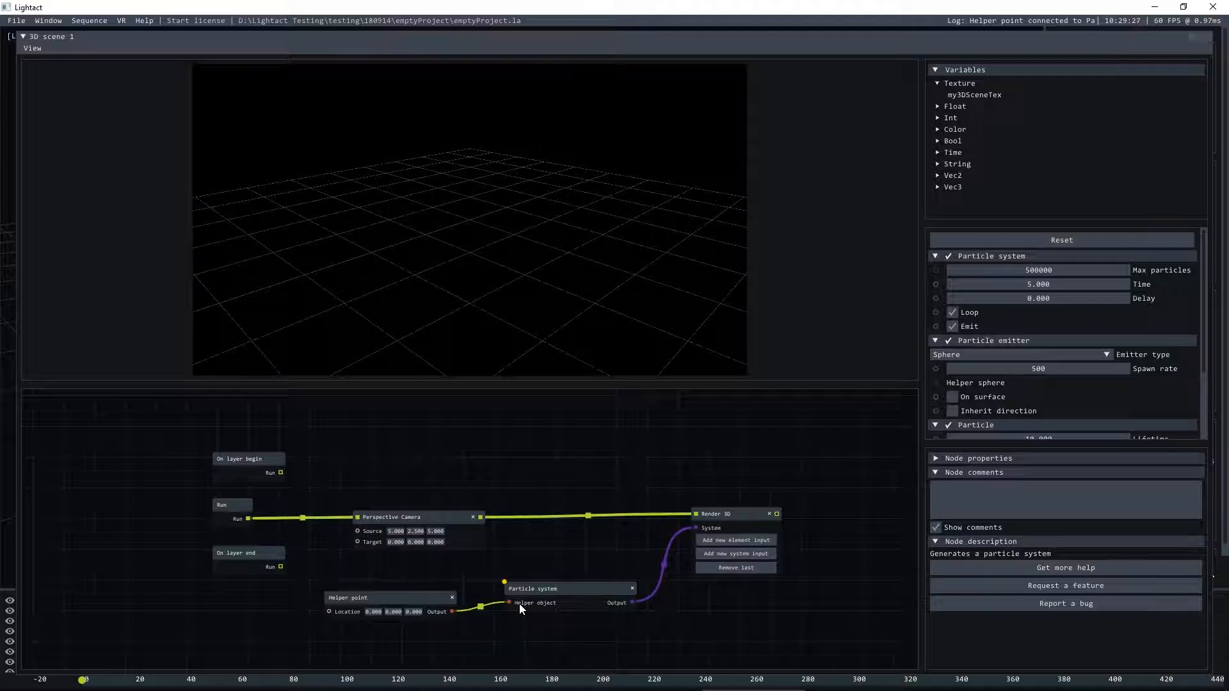
pyautogui.press('Delete')
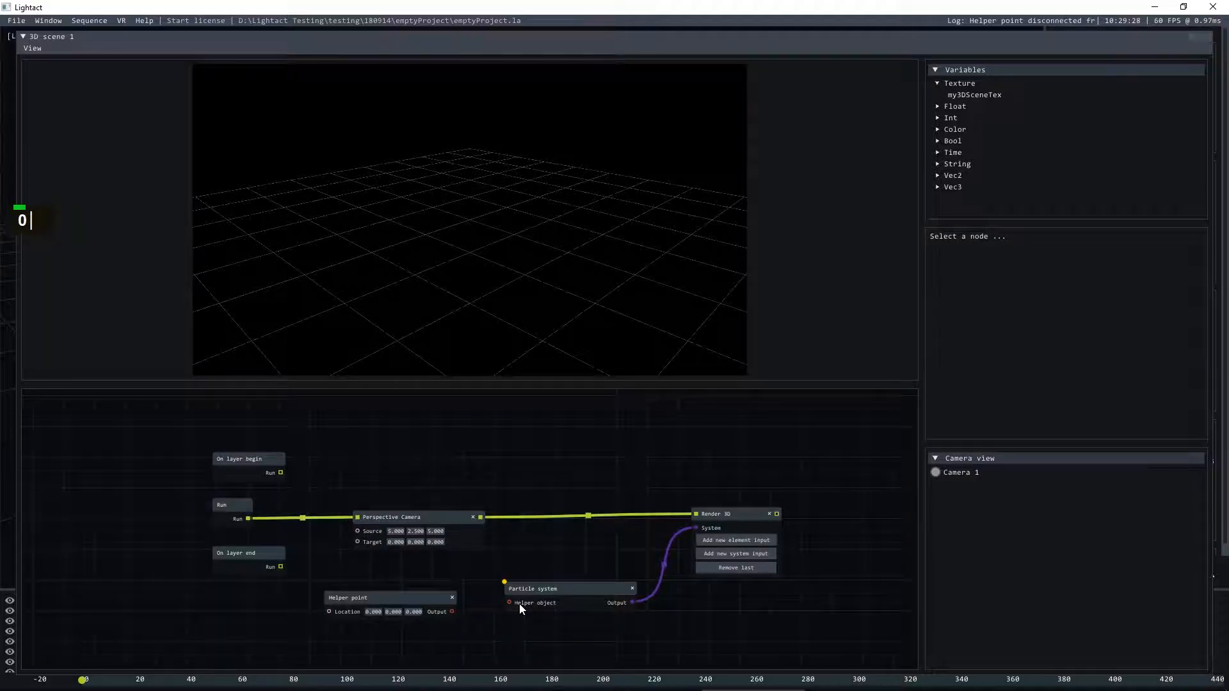
pyautogui.click(452, 597)
# - Add a Helper sphere node and connect its output to the Particle system's Helper object input
pyautogui.rightClick(399, 603)
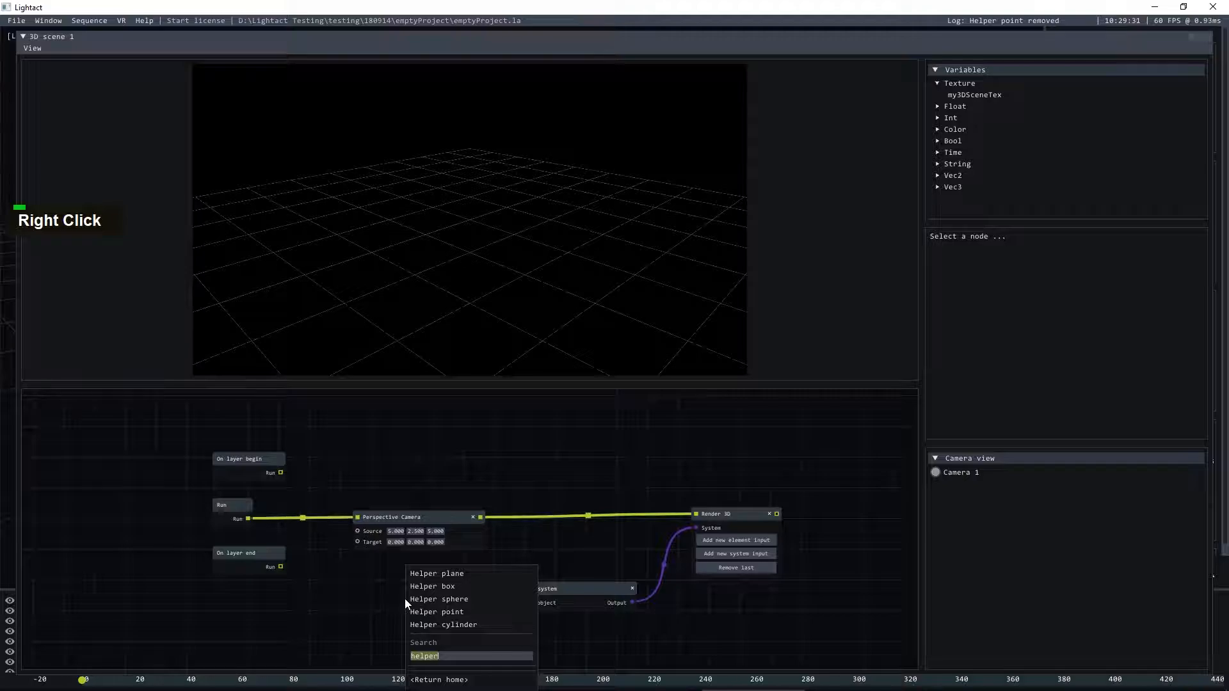
pyautogui.click(459, 599)
pyautogui.moveTo(458, 601); pyautogui.dragTo(394, 582)
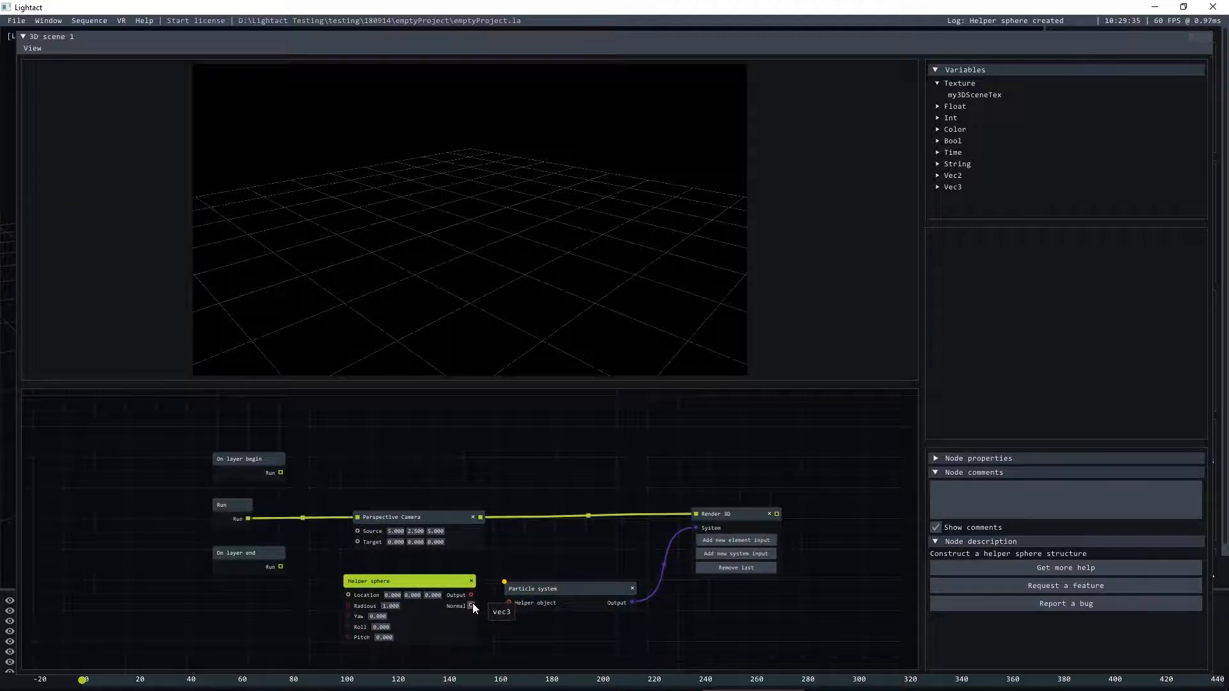
pyautogui.moveTo(470, 594); pyautogui.dragTo(508, 601)
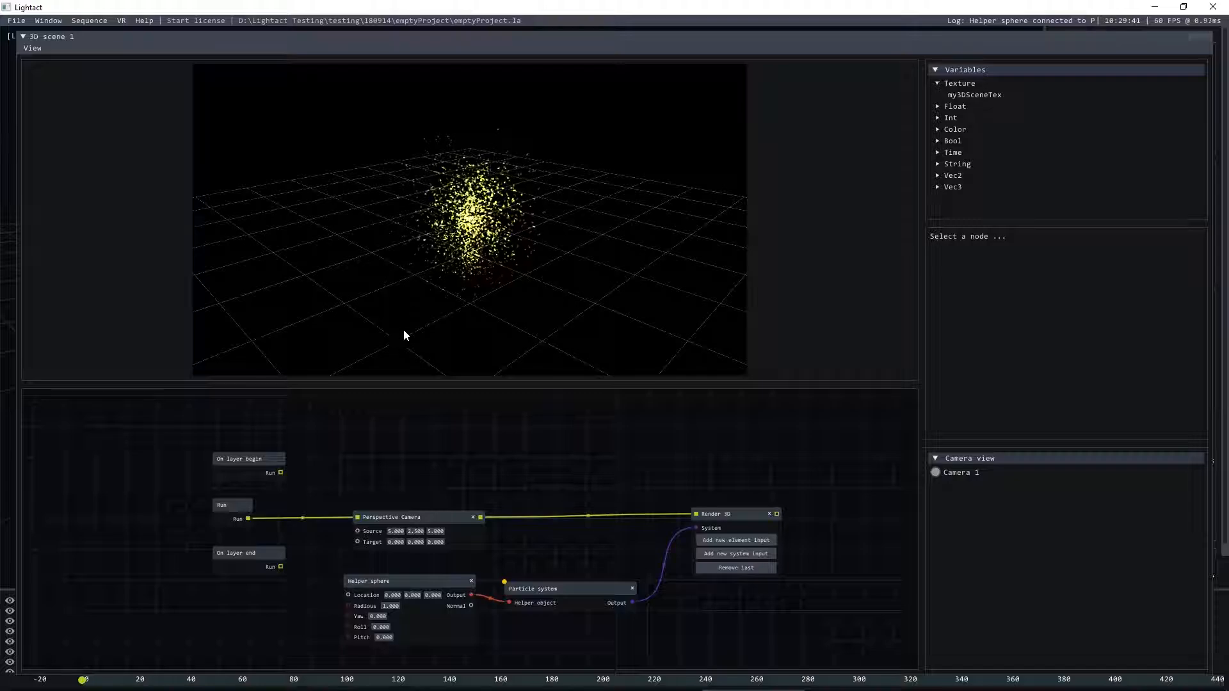
# - Turn on the On surface option in the Particle system's sphere emitter settings
pyautogui.click(427, 584)
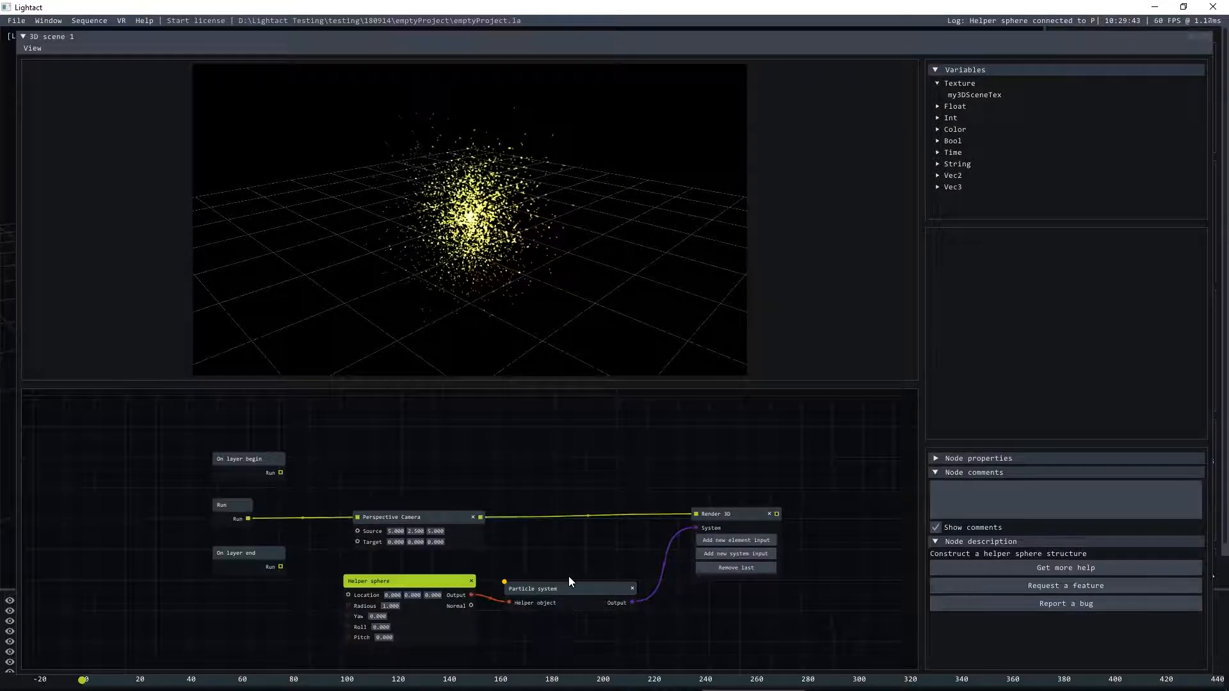
pyautogui.doubleClick(566, 587)
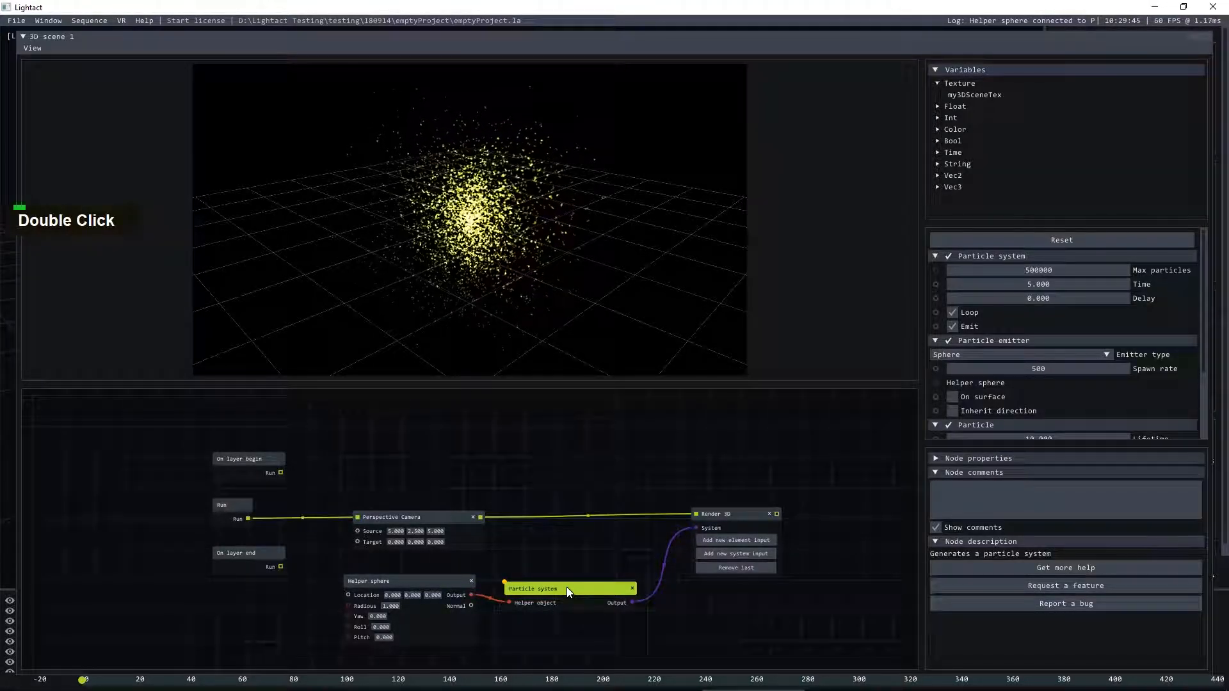
pyautogui.click(953, 397)
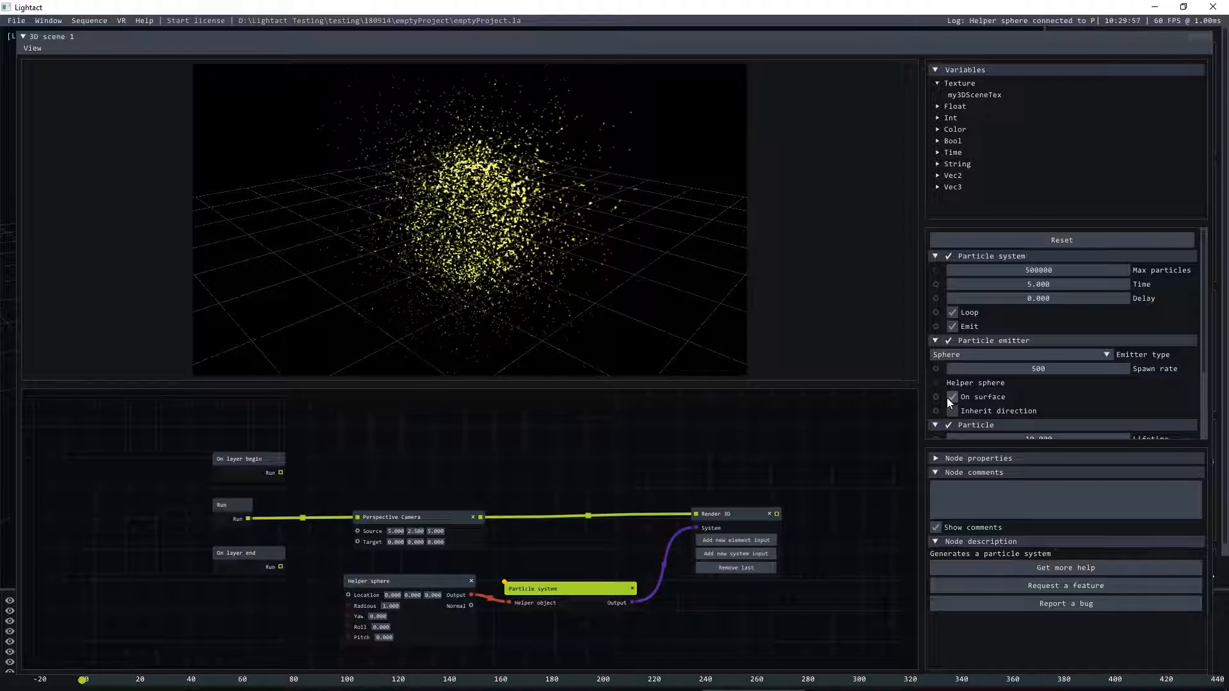
# - Try the sphere emitter's Inherit direction option and turn it off again
pyautogui.scroll(-1, 1016, 373)
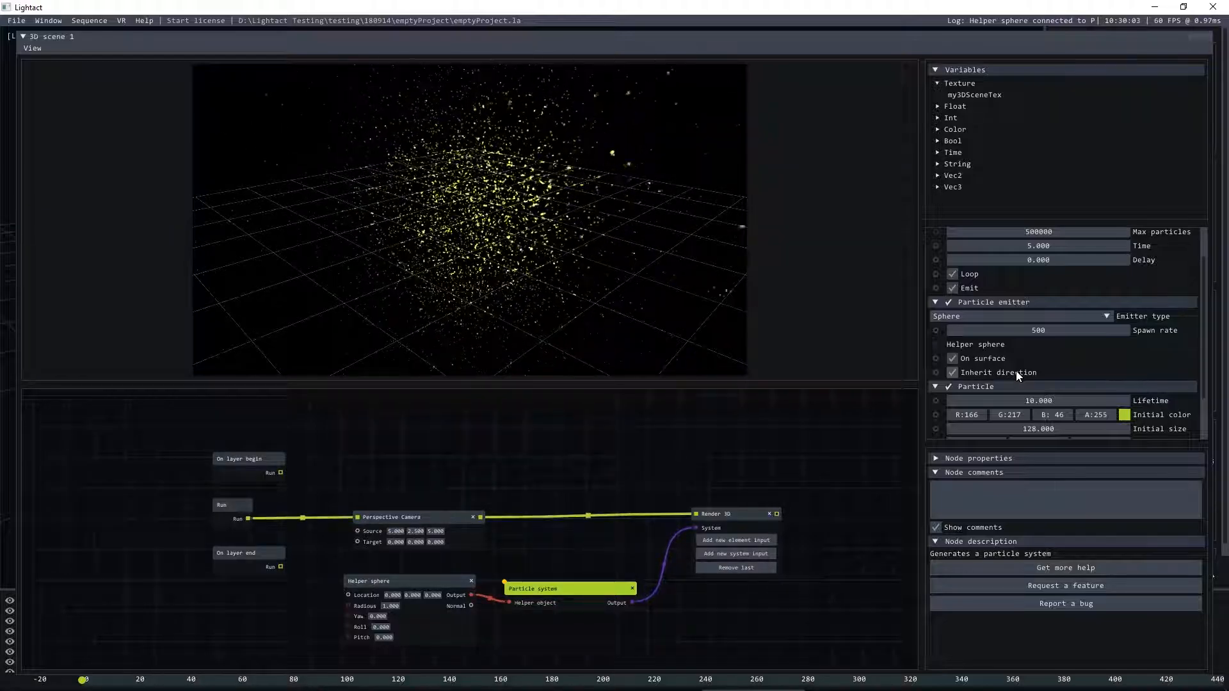
pyautogui.scroll(-2, 1015, 372)
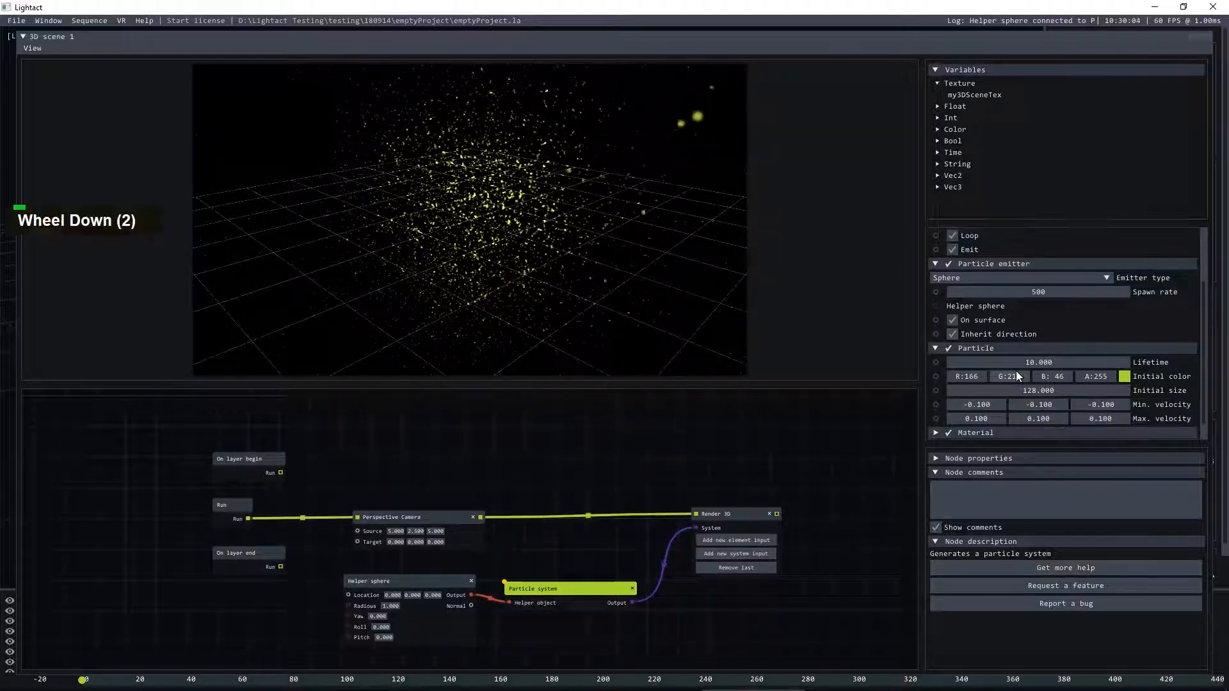
pyautogui.click(1004, 337)
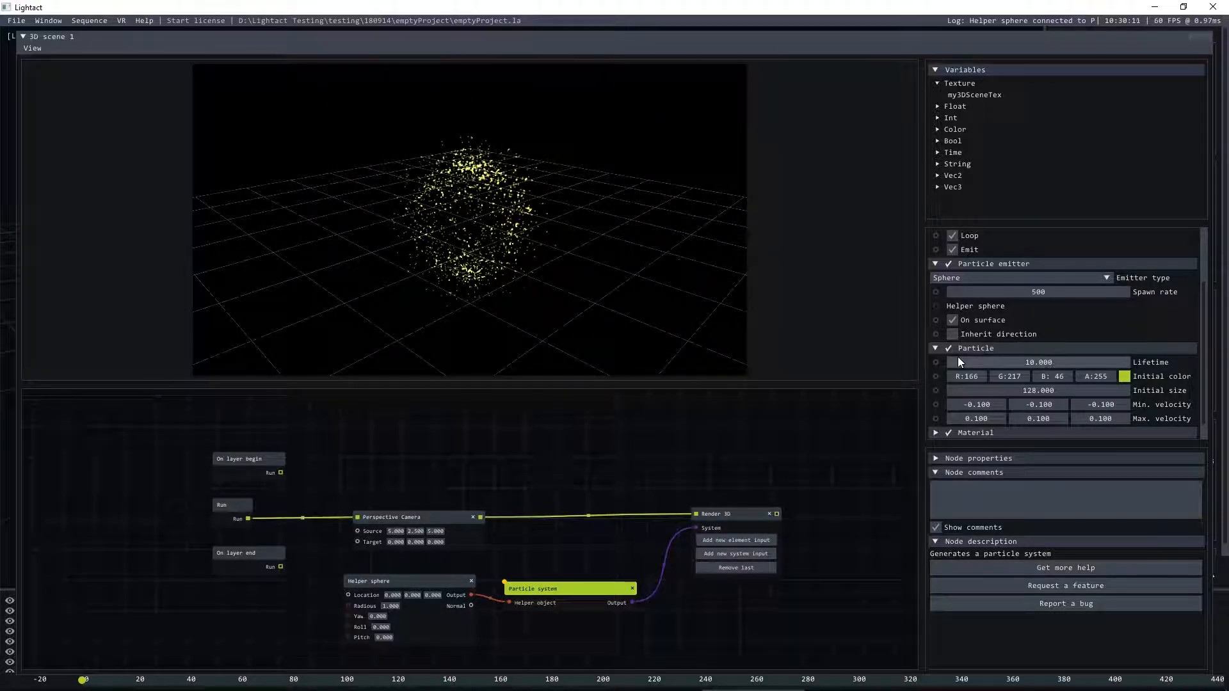
# - Set the particles' initial color to red 255 and green 0, and raise the initial size to 298
pyautogui.scroll(-1, 988, 329)
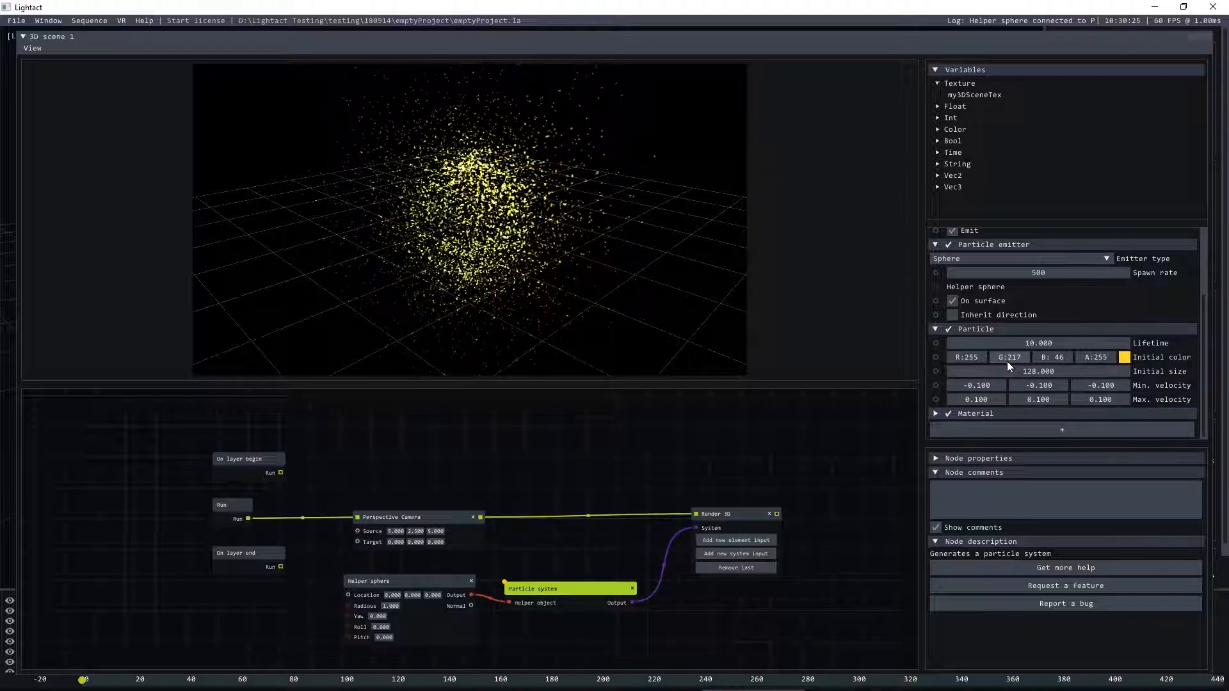
pyautogui.moveTo(1011, 358); pyautogui.dragTo(693, 361)
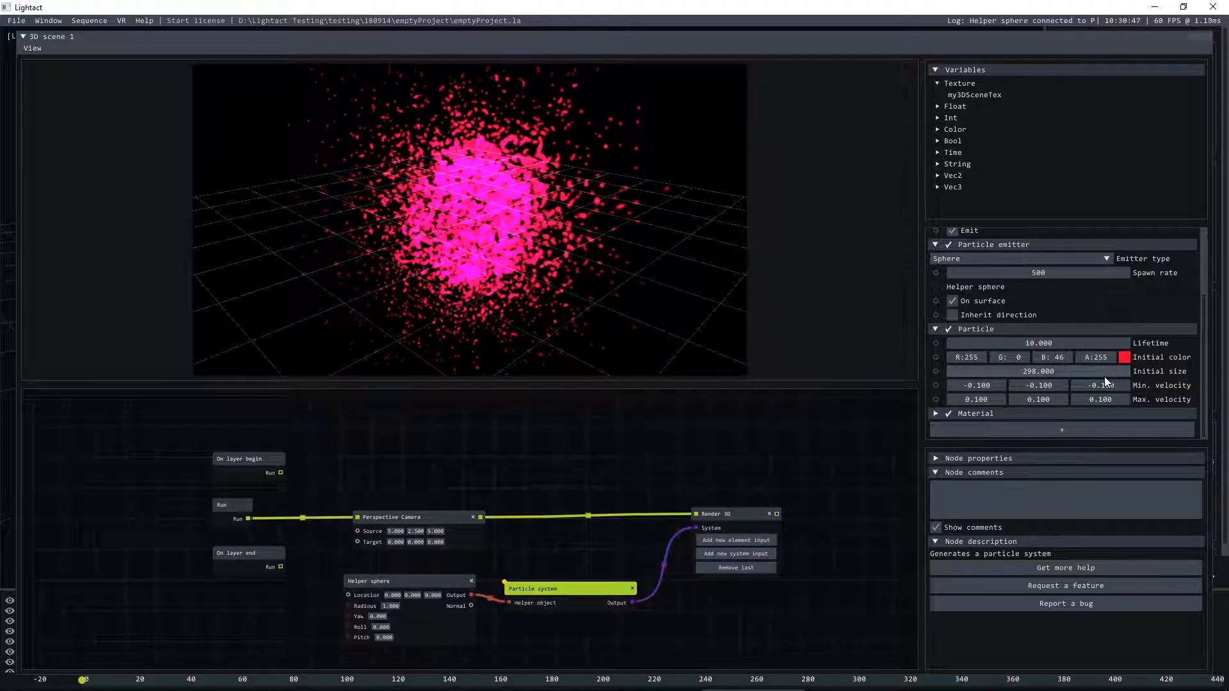
# - Set the particles' maximum X velocity to 1 and minimum X velocity to -1
pyautogui.doubleClick(974, 399)
pyautogui.write('1')
pyautogui.doubleClick(971, 385)
pyautogui.write('-1')
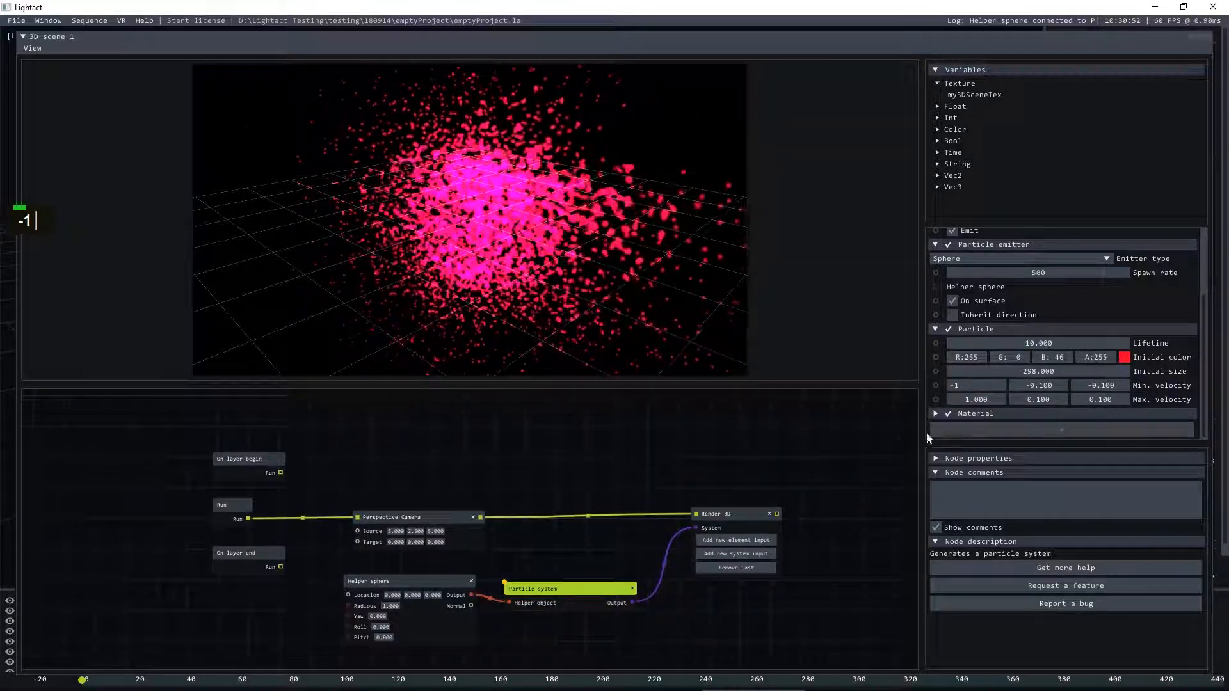
pyautogui.click(848, 450)
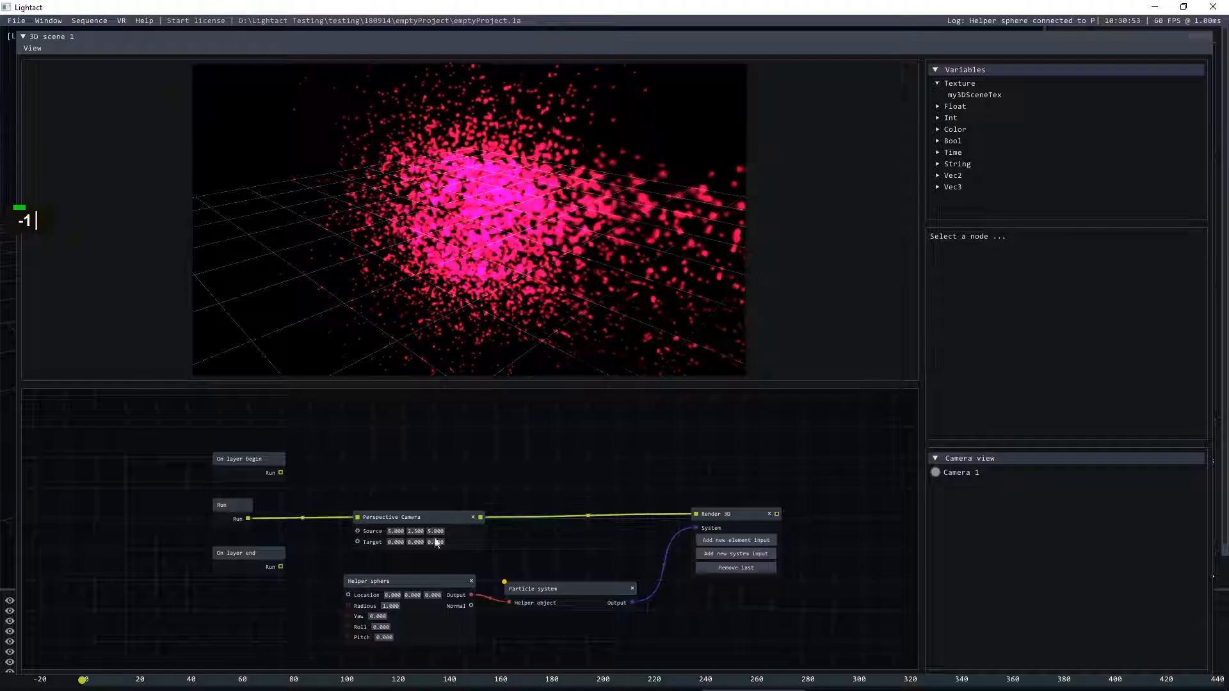
# - Set the Particle system's minimum X velocity to -0.1 and its maximum X velocity to 0.1
pyautogui.click(547, 588)
pyautogui.scroll(-2, 1008, 368)
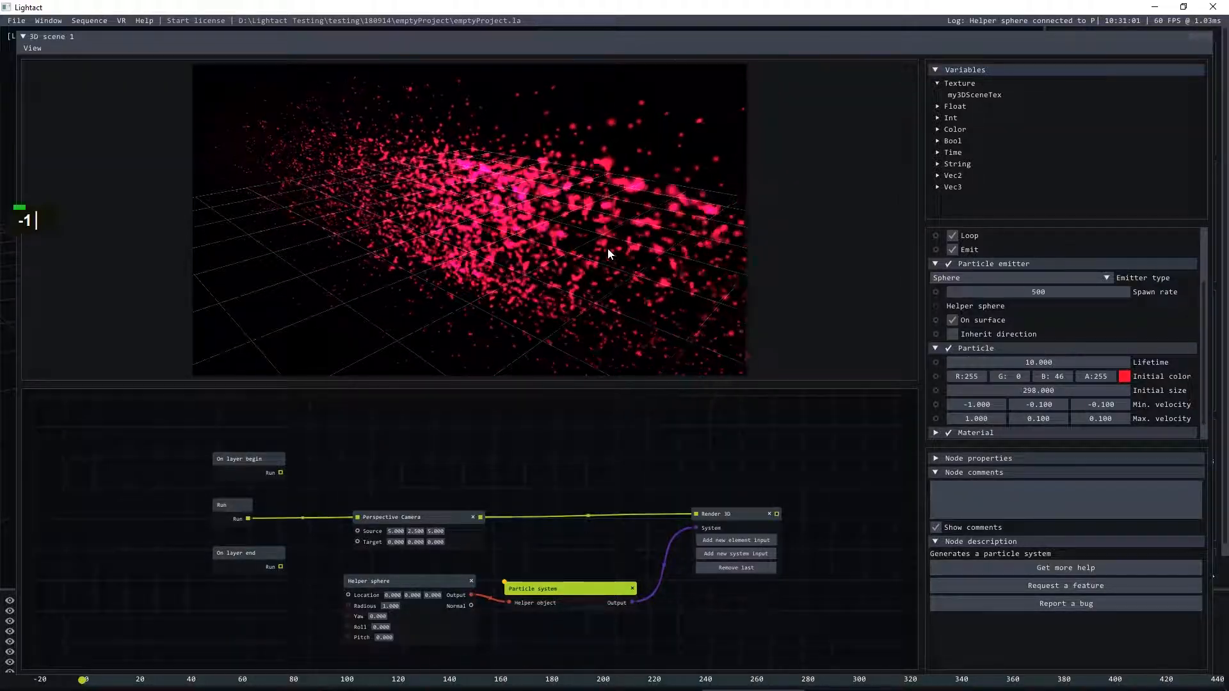
pyautogui.doubleClick(976, 404)
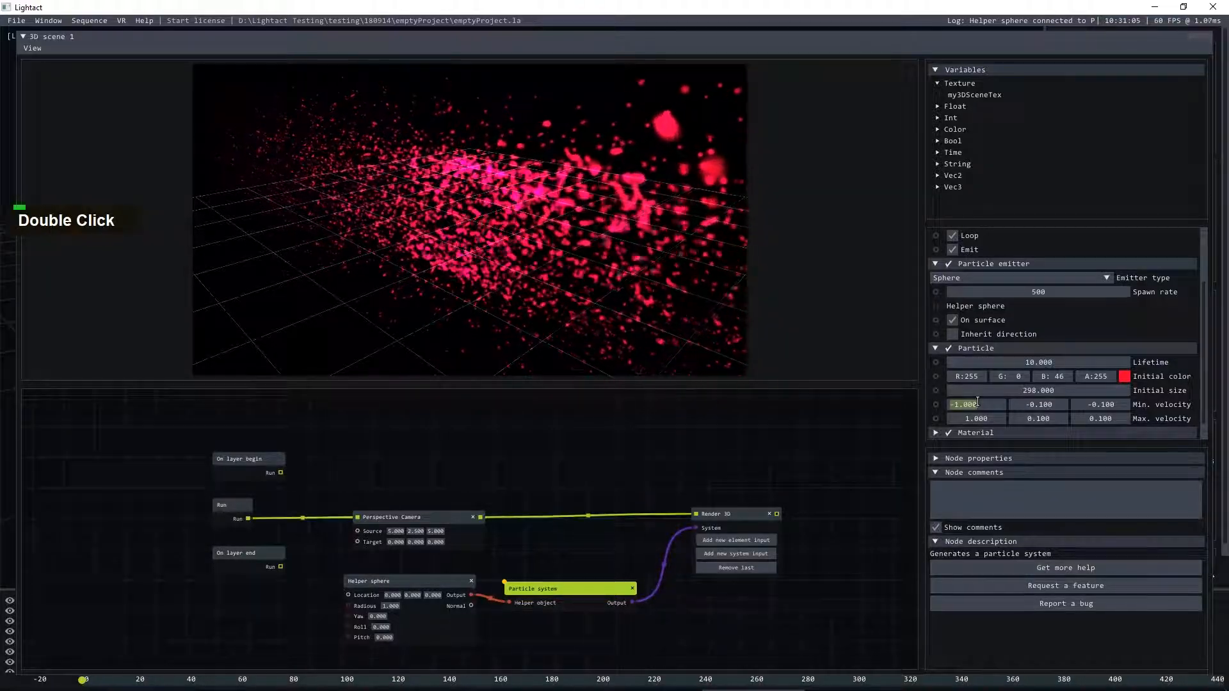
pyautogui.write('-0.1')
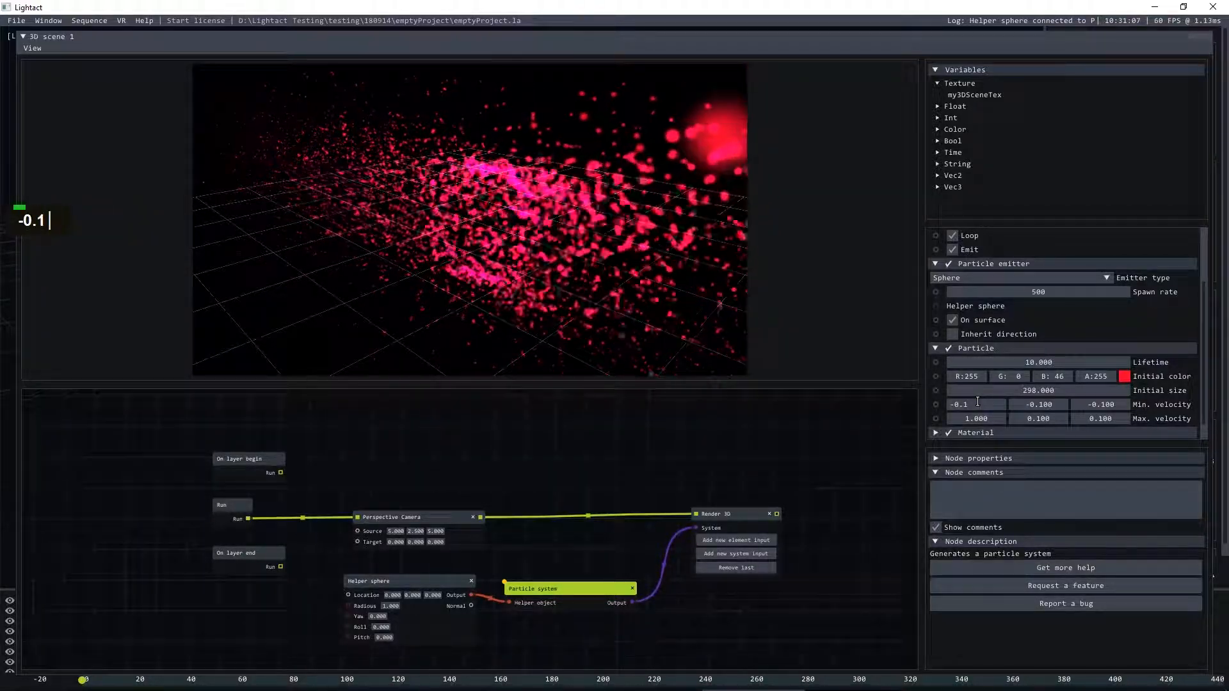
pyautogui.doubleClick(1032, 420)
pyautogui.hotkey('ctrl', 'c')
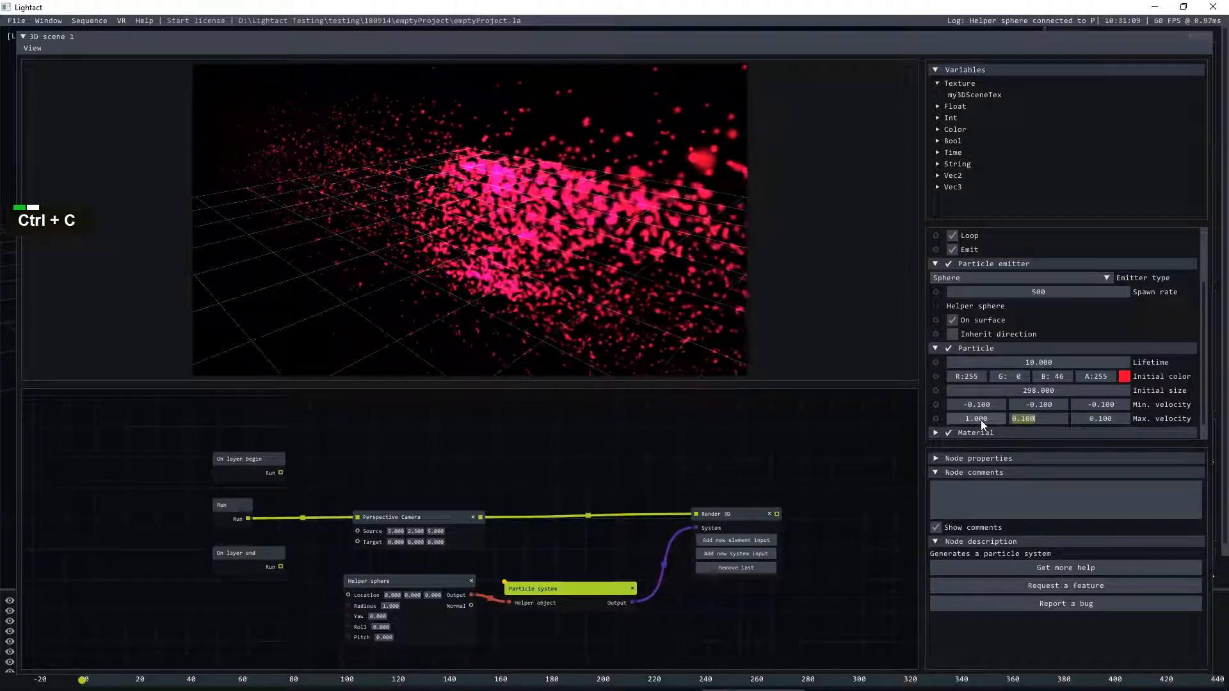
pyautogui.click(842, 458)
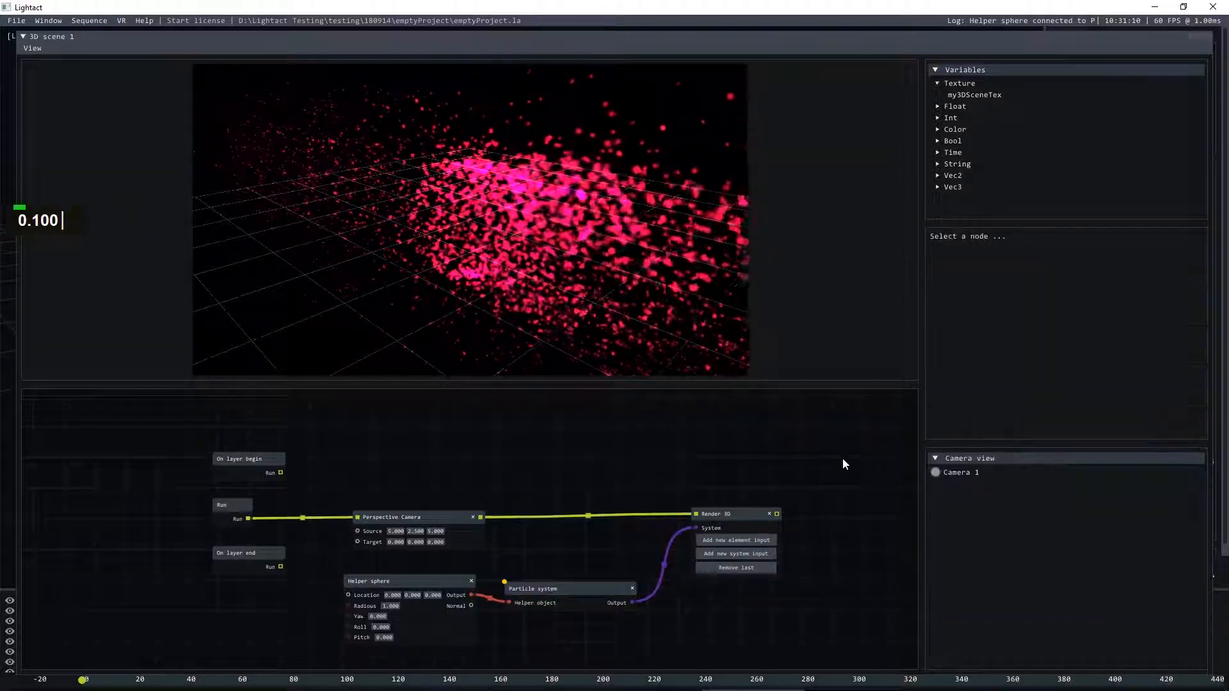
# - Expand the Particle system's Material settings and expose Texture as an input on the node
pyautogui.click(566, 588)
pyautogui.scroll(-3, 1016, 416)
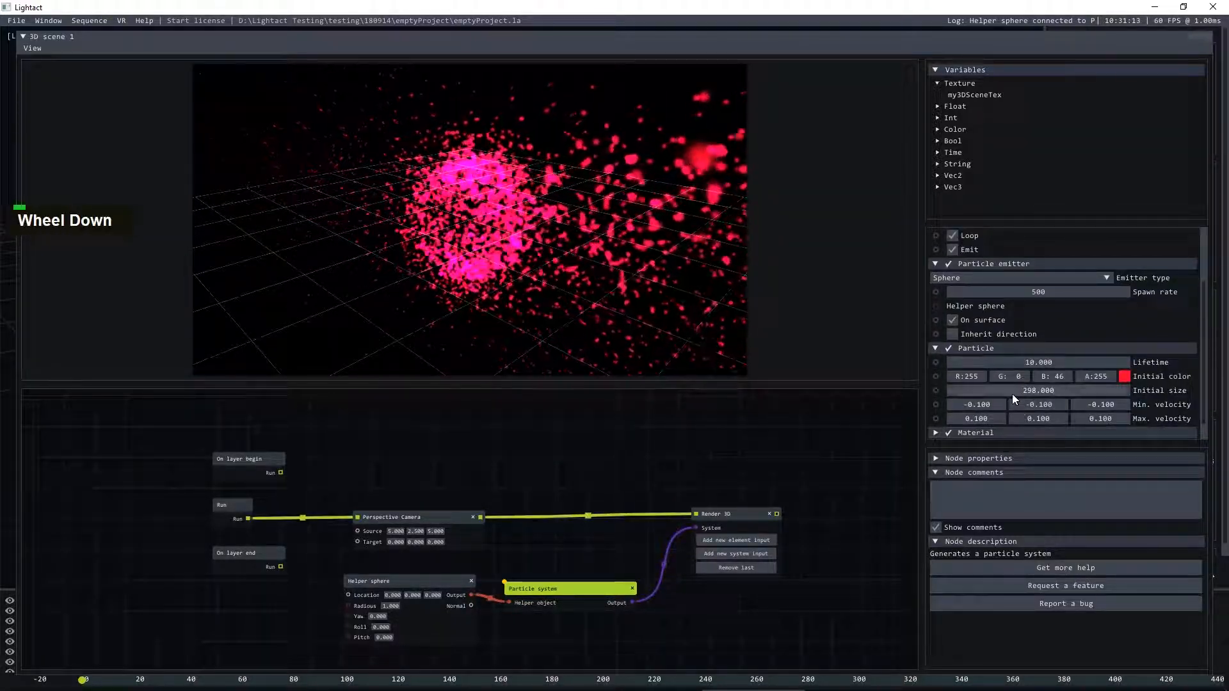
pyautogui.click(935, 414)
pyautogui.scroll(-2, 1024, 374)
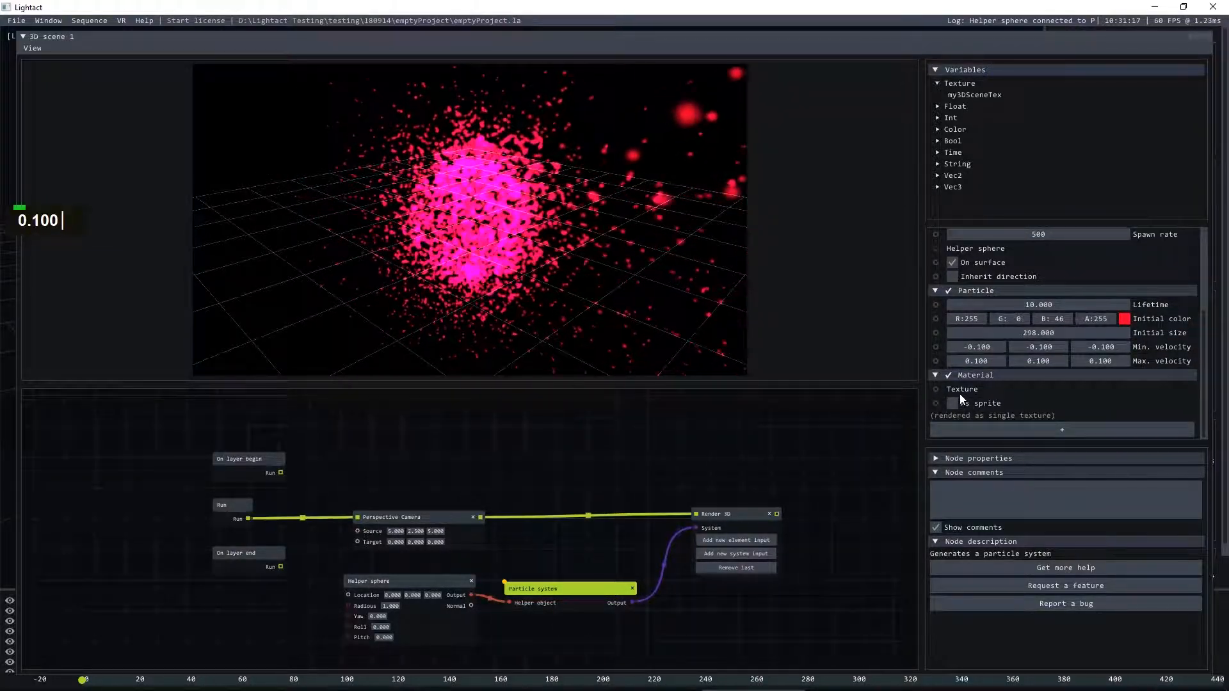
pyautogui.moveTo(961, 387)
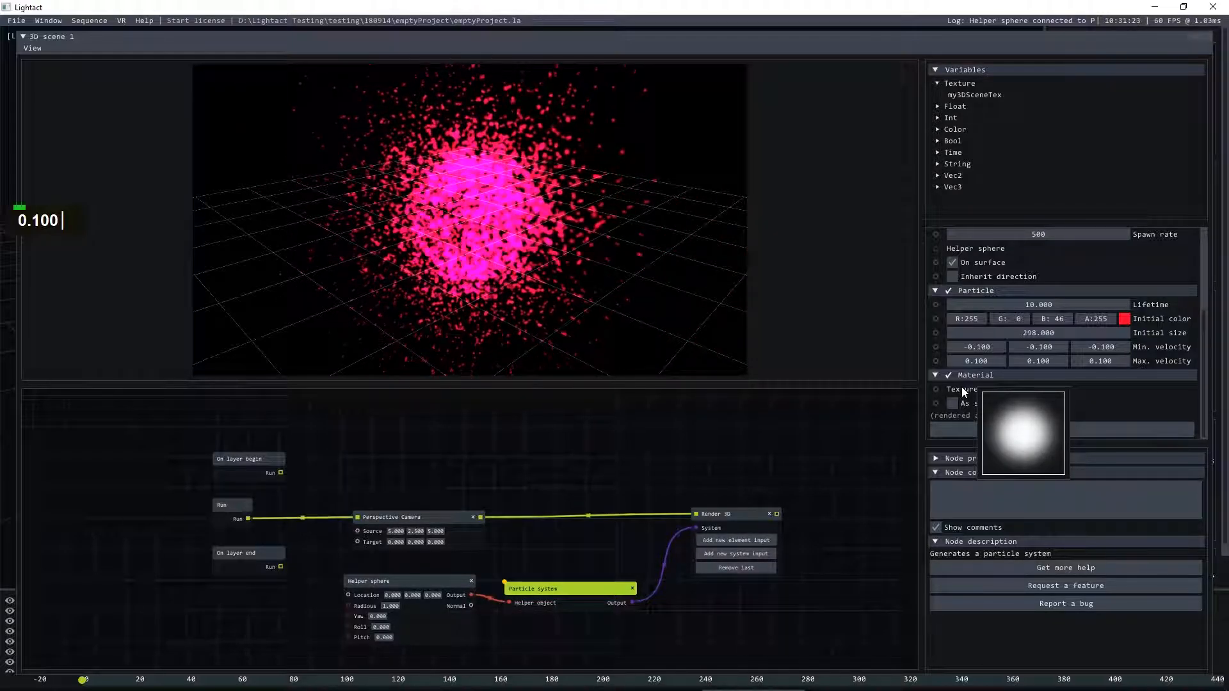
pyautogui.click(936, 388)
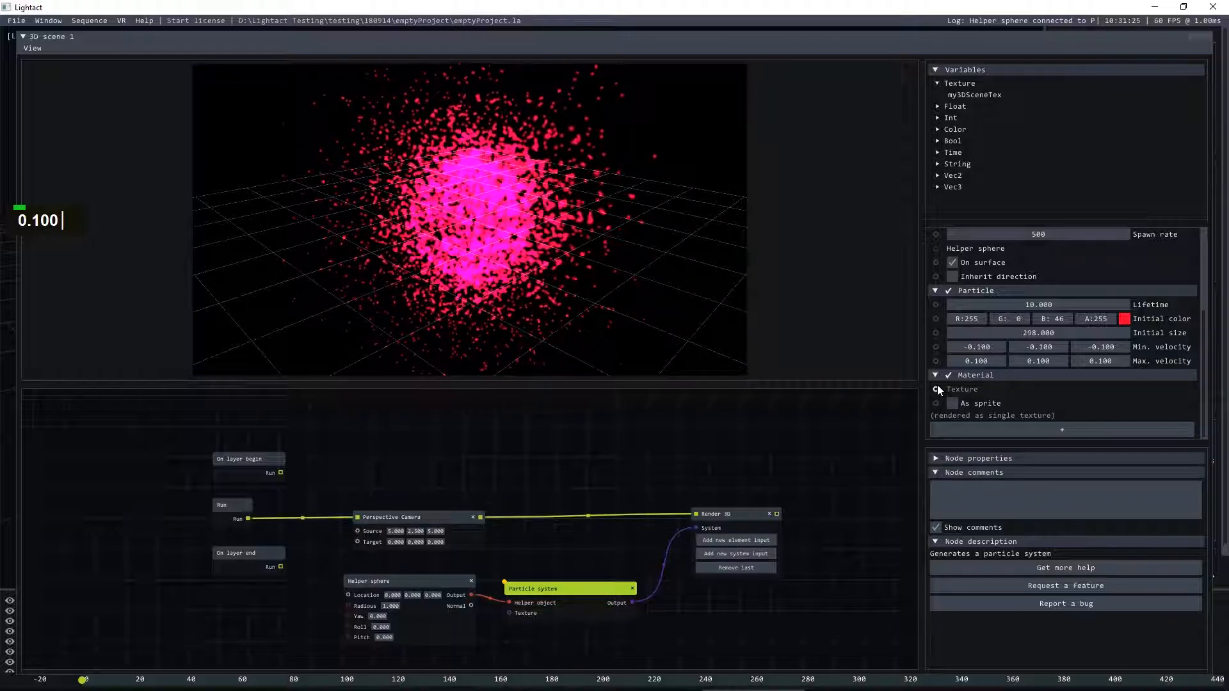
# - Add a Perlin noise node below the Helper sphere node in the 3D scene graph
pyautogui.click(729, 458)
pyautogui.scroll(-2, 677, 490)
pyautogui.scroll(3, 654, 471)
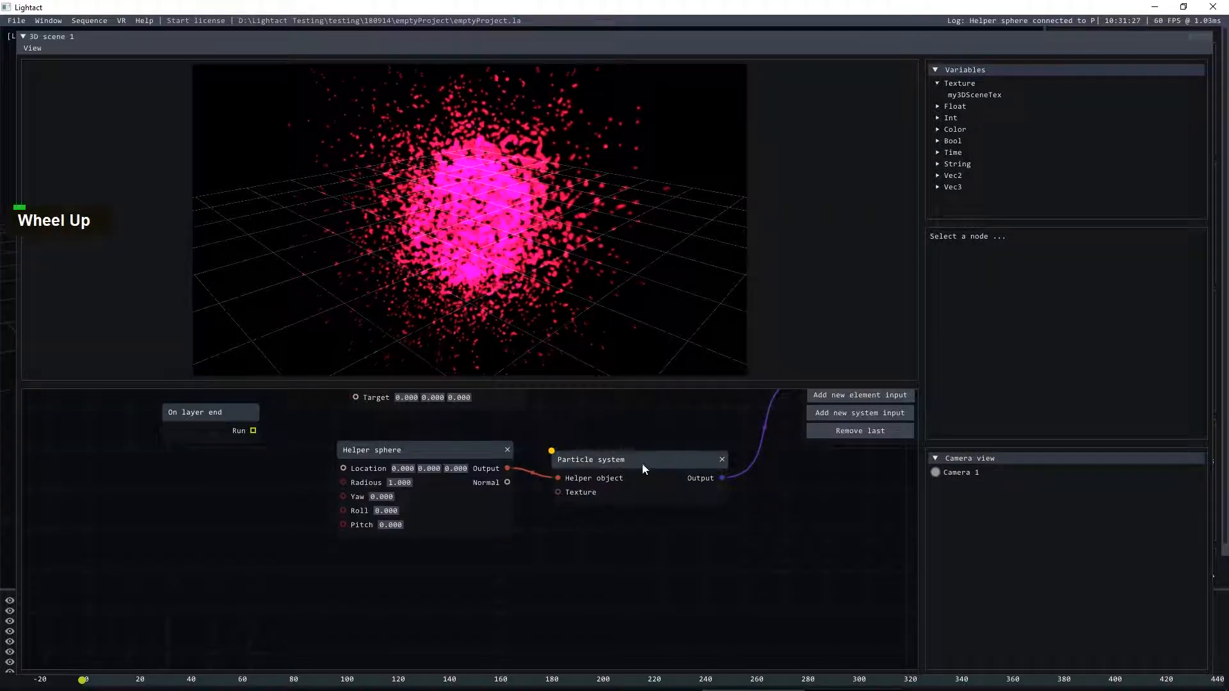
pyautogui.scroll(-3, 412, 509)
pyautogui.rightClick(412, 509)
pyautogui.write('per')
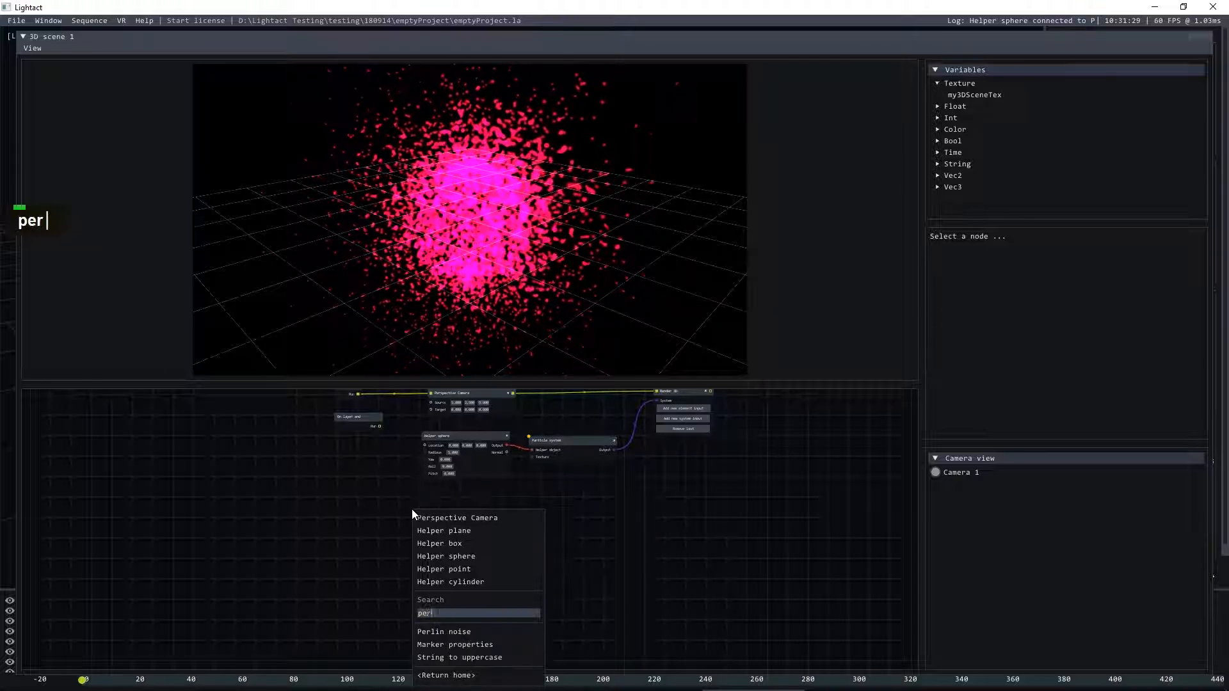
pyautogui.write('lin')
pyautogui.click(448, 550)
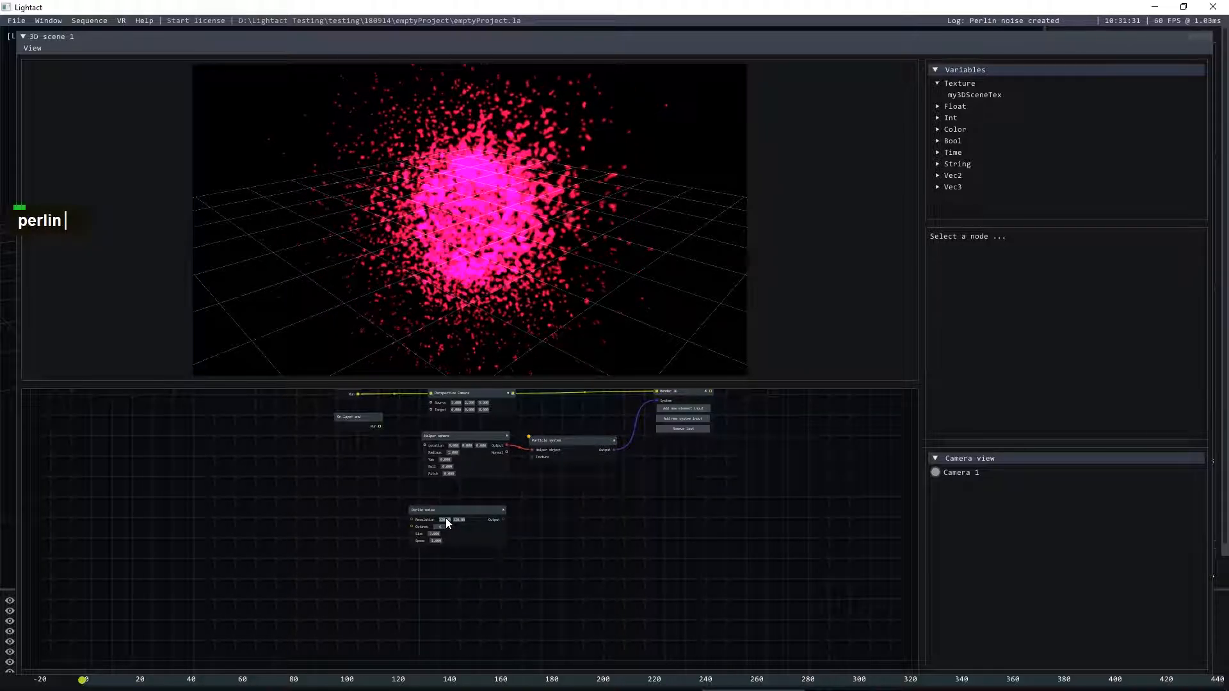
# - Set the Perlin noise resolution to 32 by 32 and connect its output to the Particle system's Texture input
pyautogui.doubleClick(444, 519)
pyautogui.write('32')
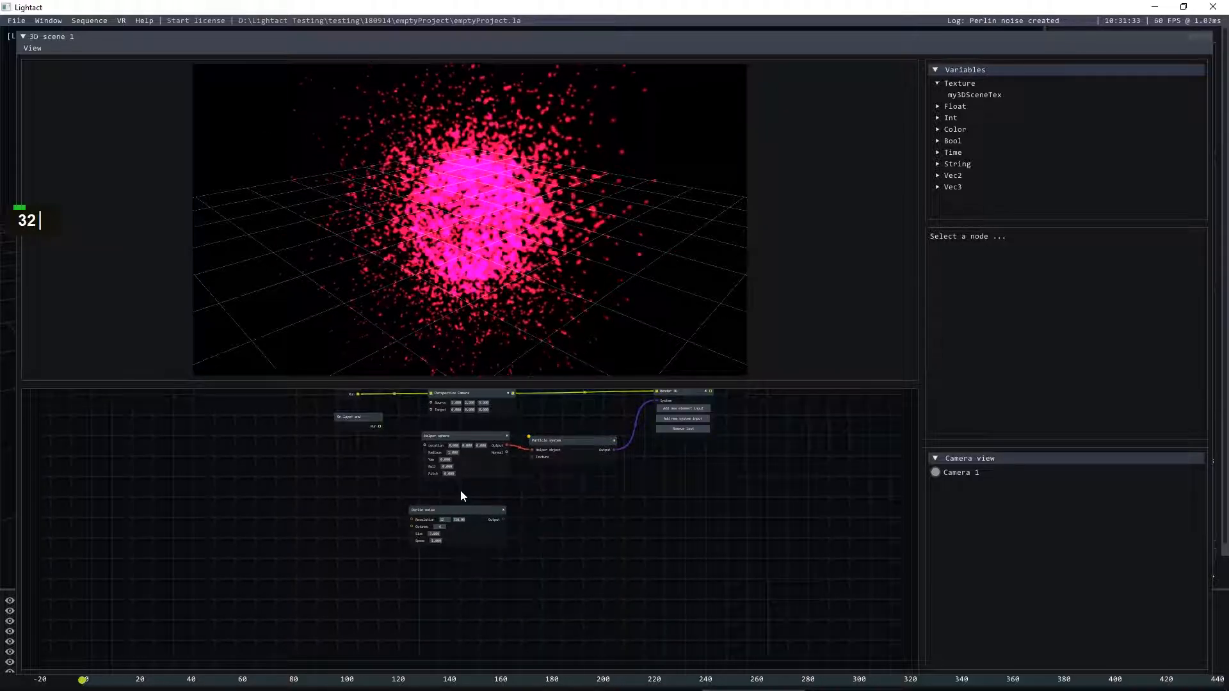
pyautogui.scroll(5, 461, 496)
pyautogui.doubleClick(462, 518)
pyautogui.write('32')
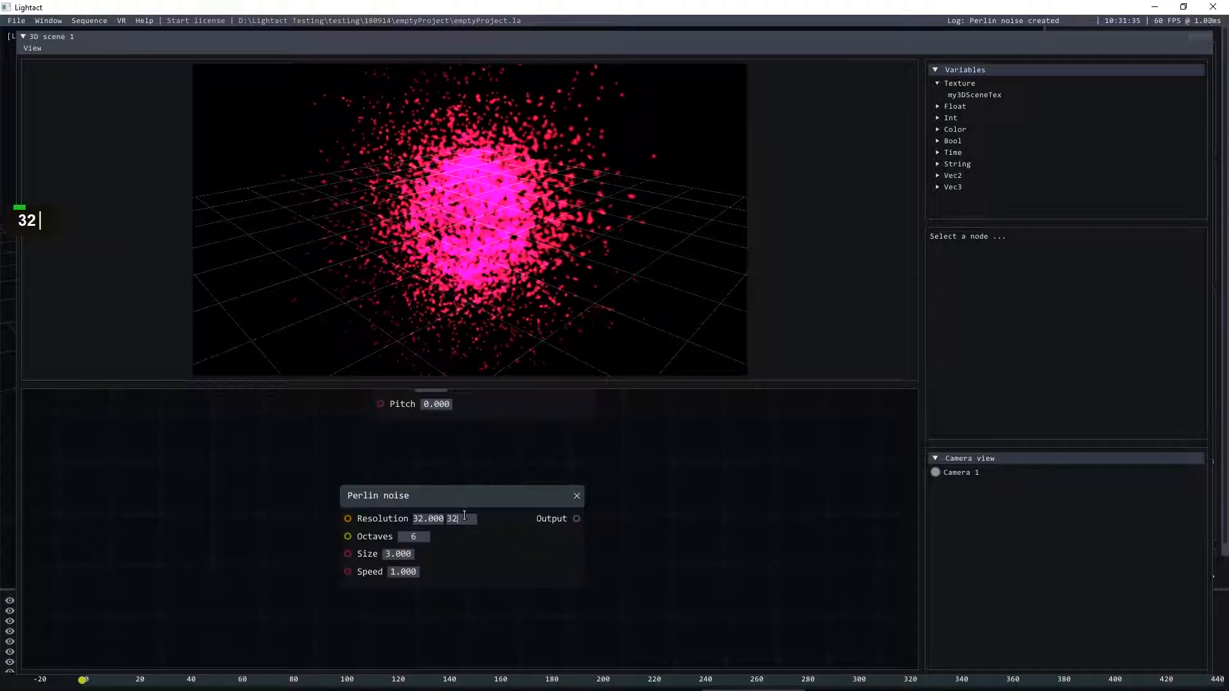
pyautogui.scroll(-4, 355, 574)
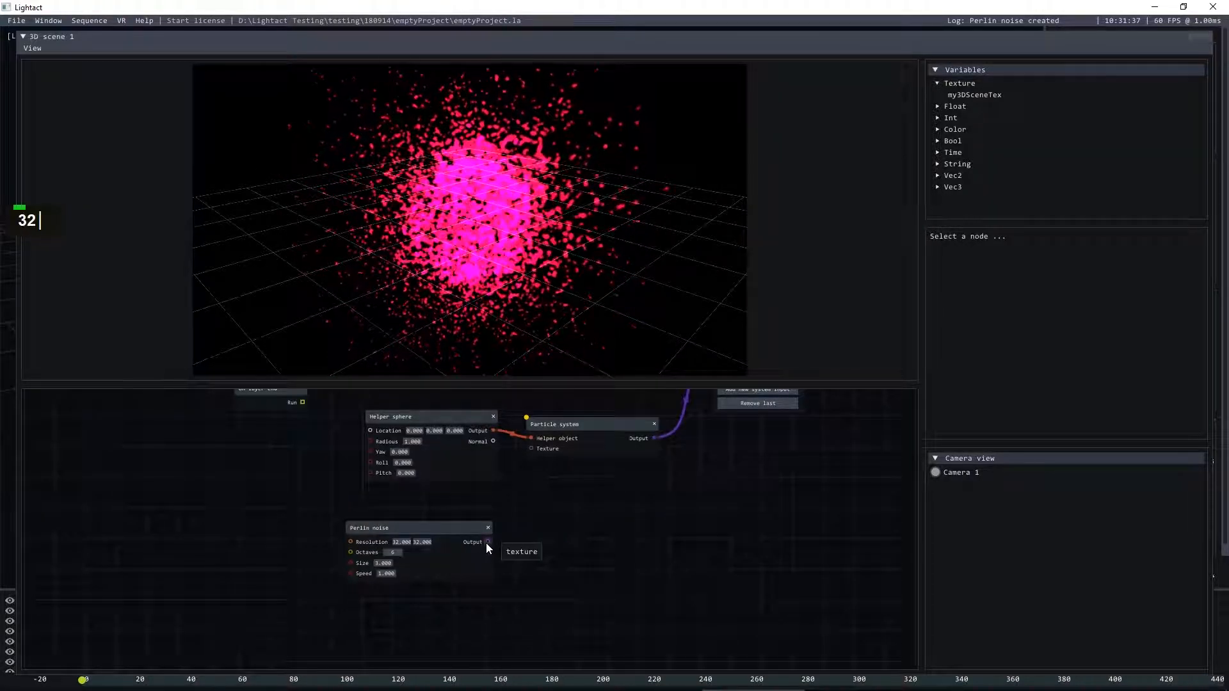
pyautogui.moveTo(486, 543); pyautogui.dragTo(531, 448)
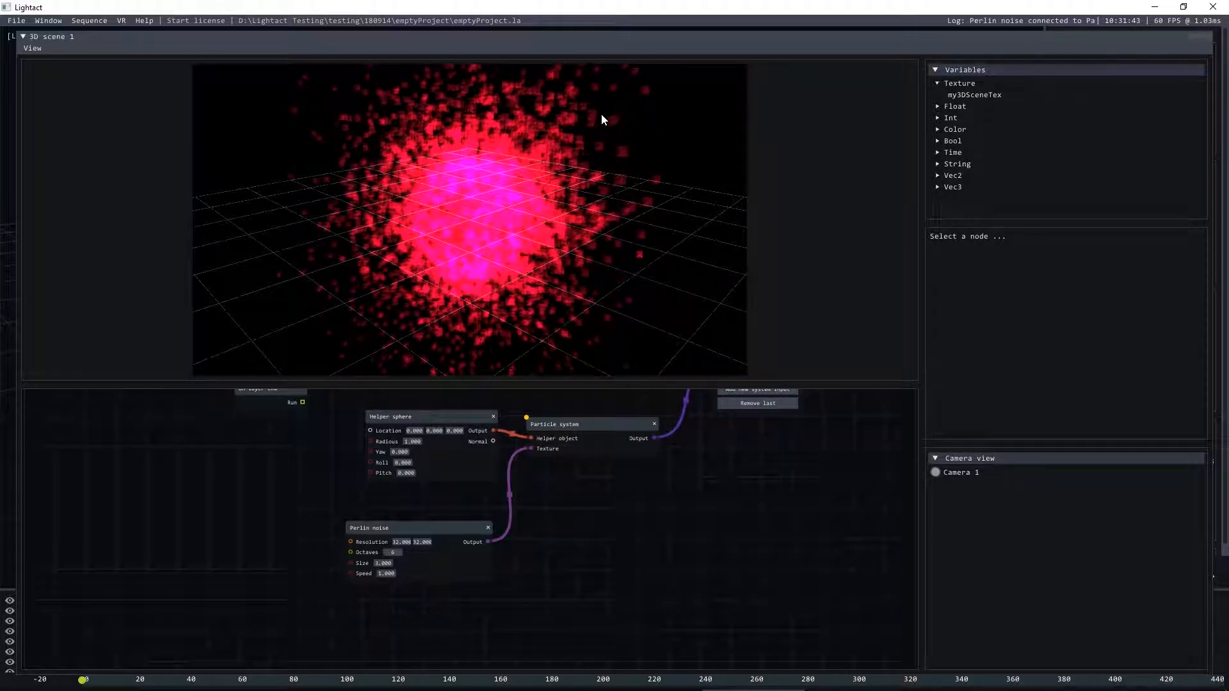
# - Remove the Perlin noise node and add a Color sine node in its place
pyautogui.click(487, 528)
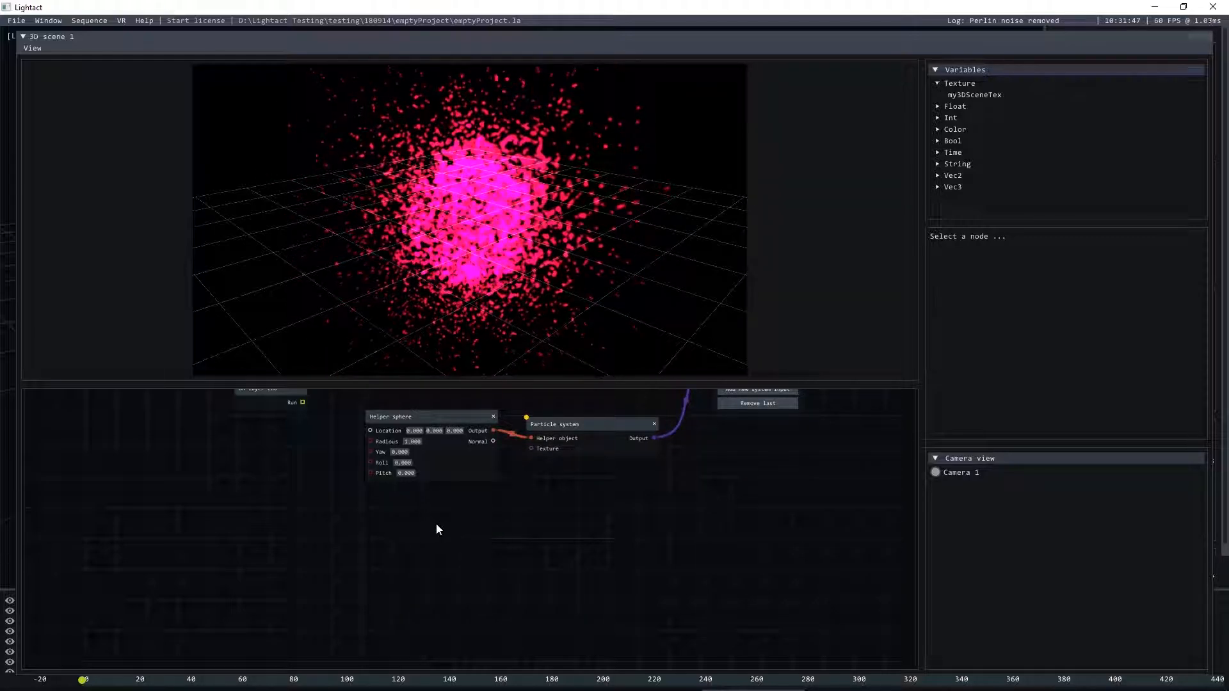
pyautogui.rightClick(433, 524)
pyautogui.write('c')
pyautogui.press('BackSpace')
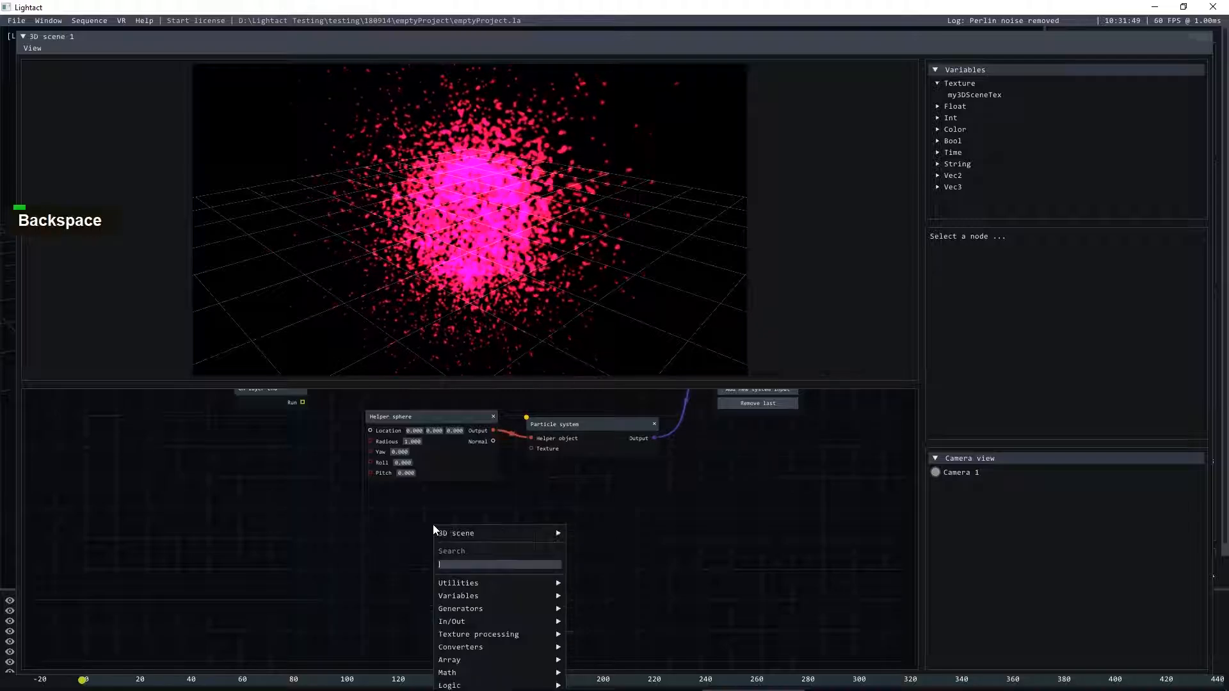
pyautogui.write('sine')
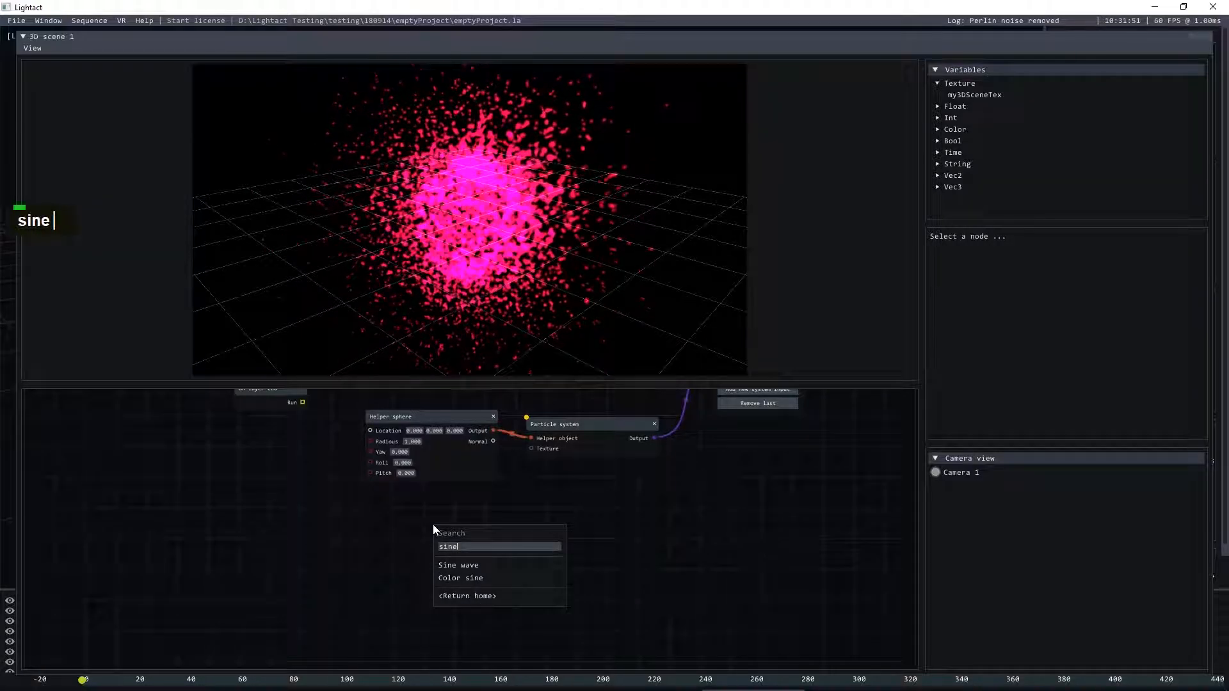
pyautogui.click(495, 575)
pyautogui.click(424, 529)
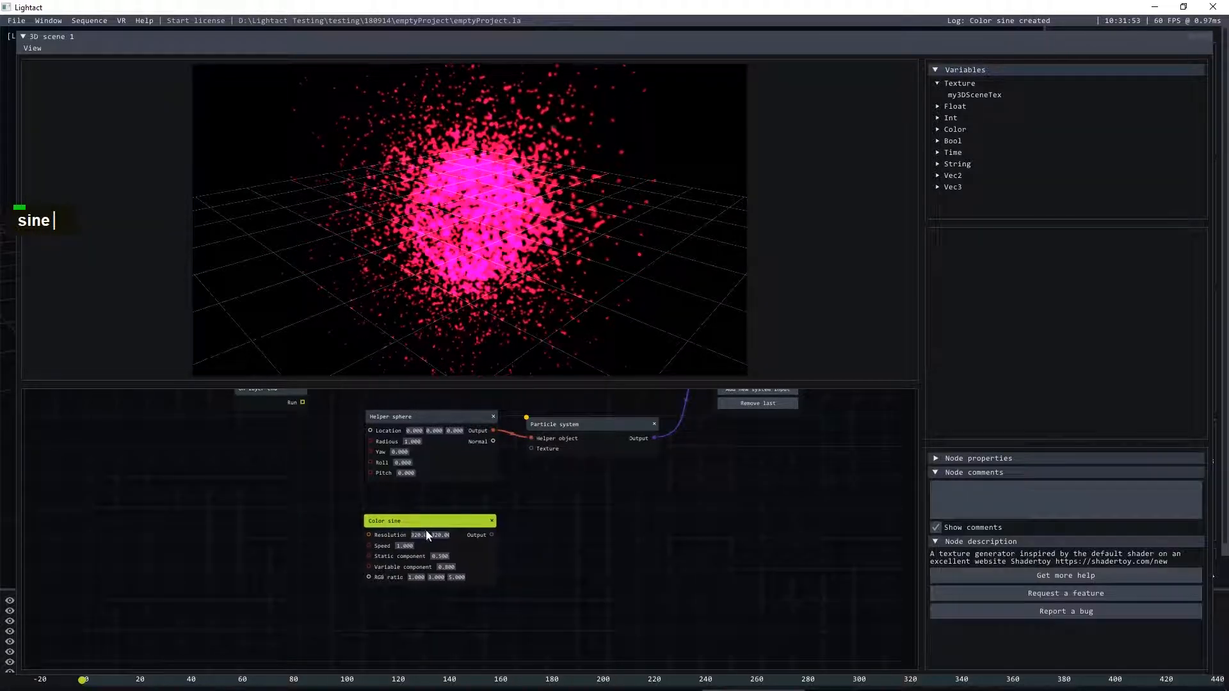
# - Set the Color sine resolution to 10 by 10 and connect its output to the Particle system's Texture input
pyautogui.doubleClick(419, 536)
pyautogui.write('10')
pyautogui.press('Tab')
pyautogui.write('10')
pyautogui.press('Tab')
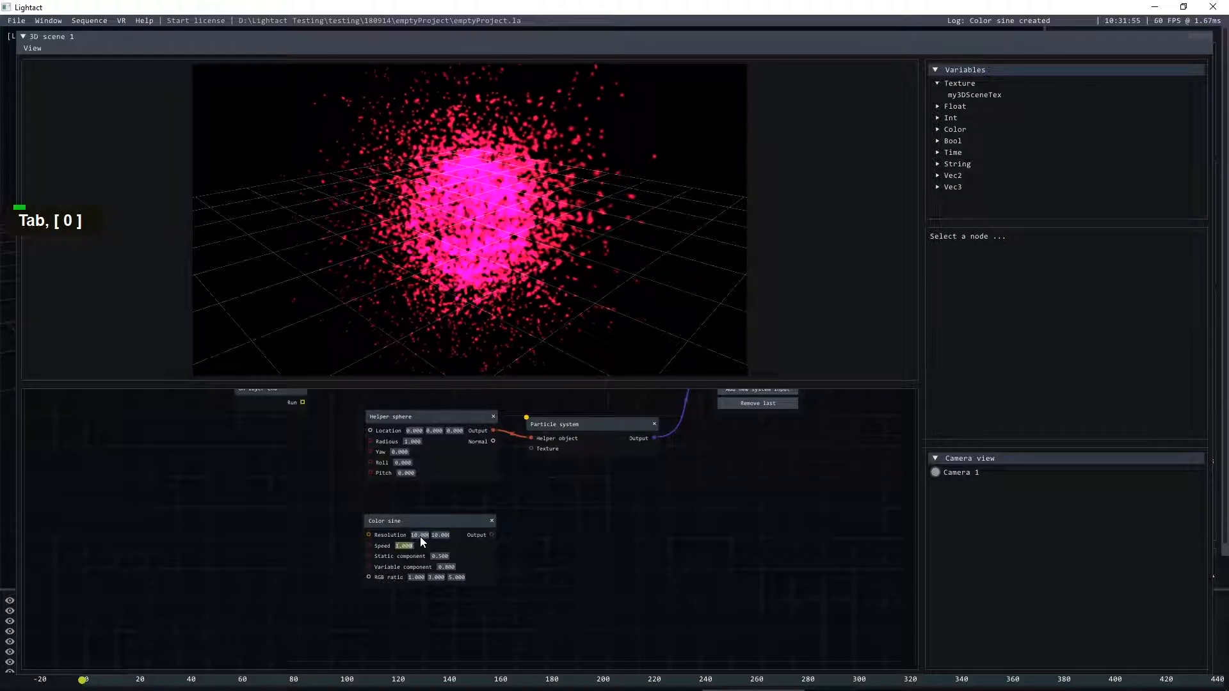
pyautogui.moveTo(491, 535); pyautogui.dragTo(531, 449)
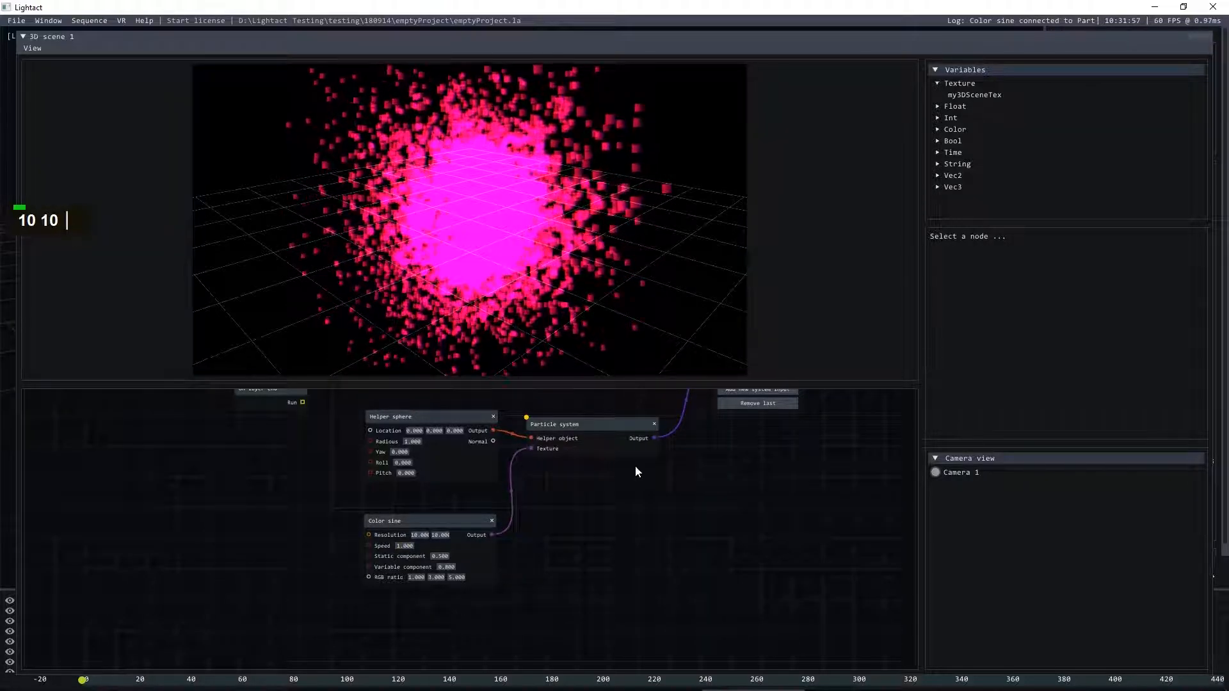
# - Turn on the preview of the Color sine node's output
pyautogui.click(437, 519)
pyautogui.click(1044, 458)
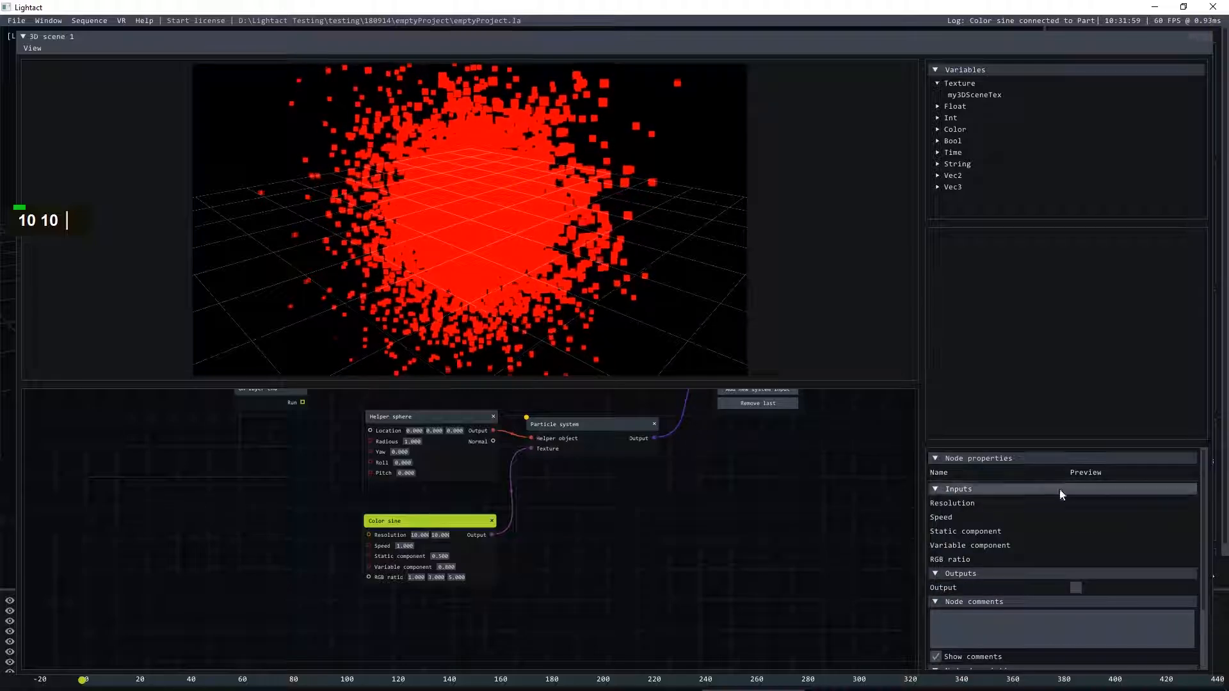
pyautogui.click(1075, 588)
pyautogui.click(542, 570)
pyautogui.scroll(-2, 341, 462)
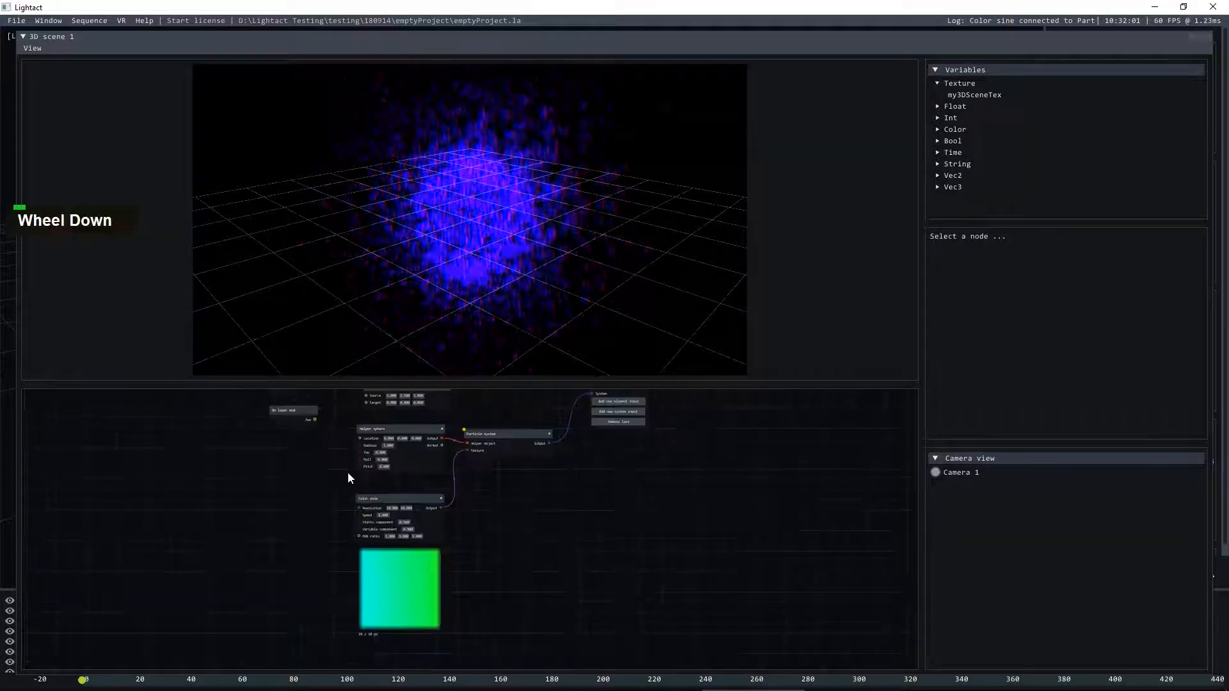
pyautogui.scroll(3, 408, 595)
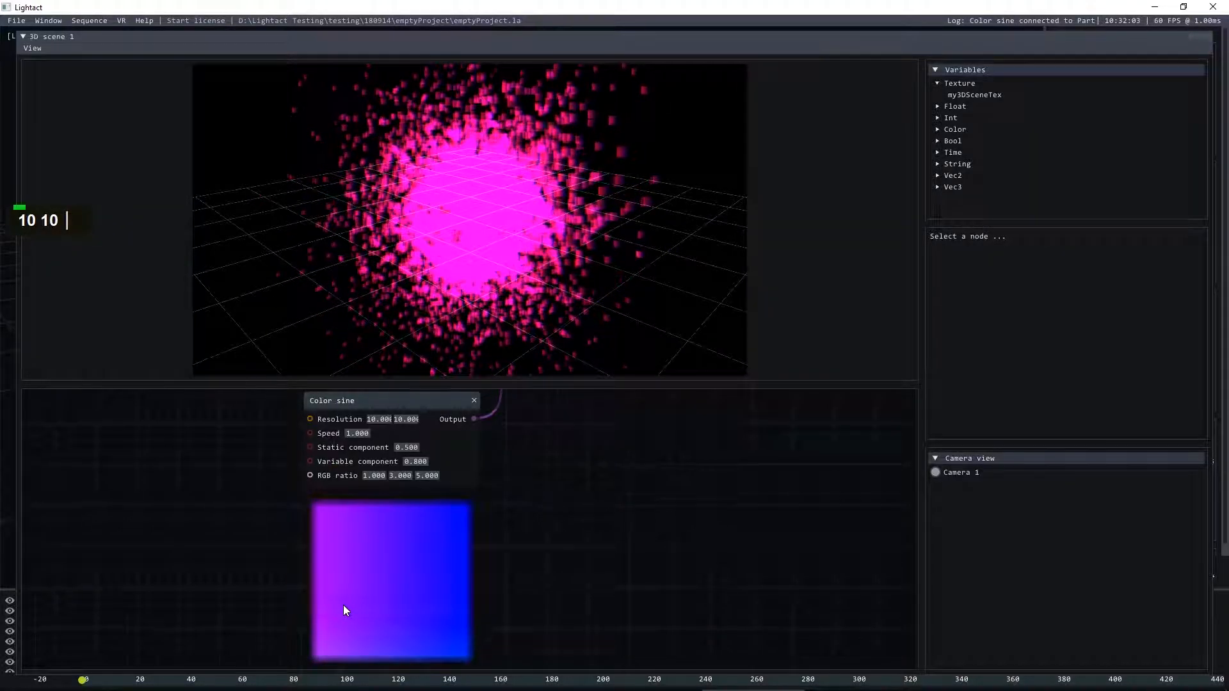
pyautogui.scroll(-3, 343, 608)
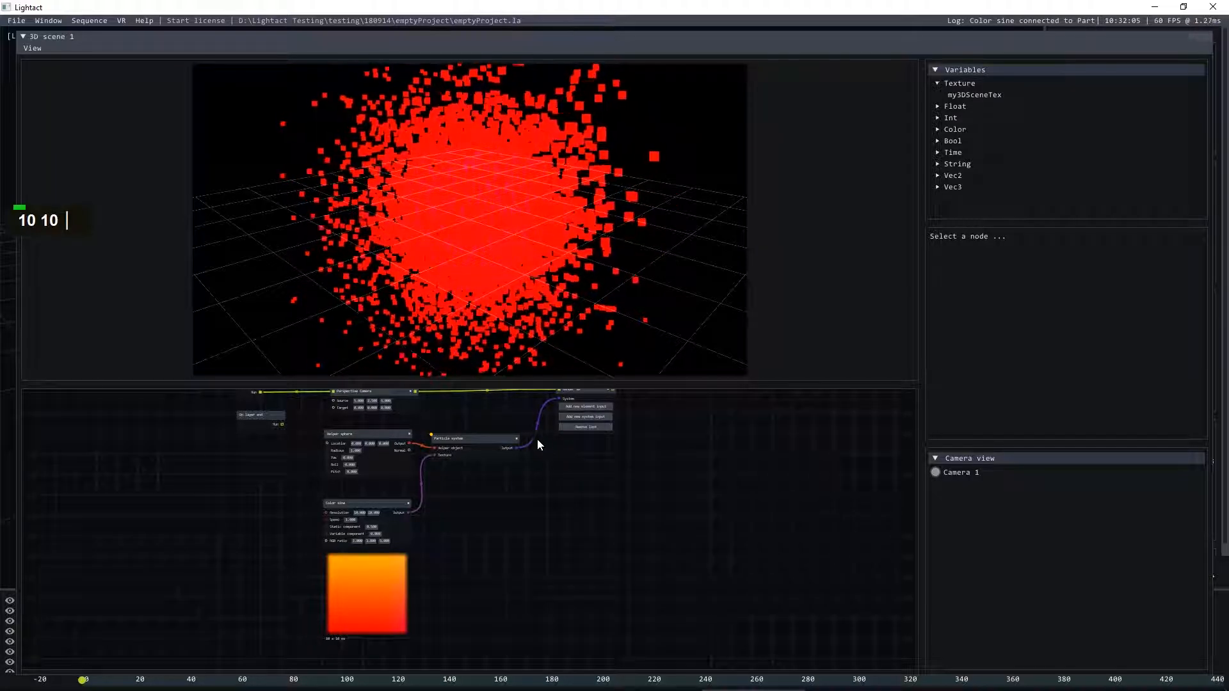
pyautogui.click(490, 438)
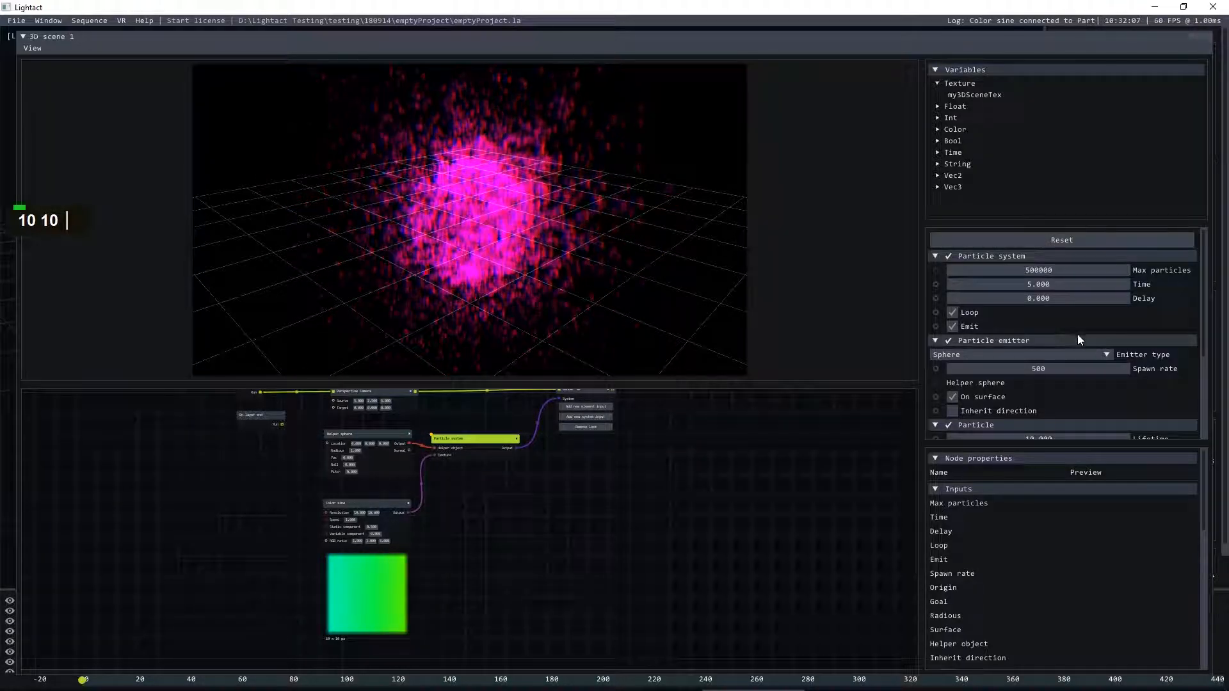
pyautogui.scroll(-4, 1082, 330)
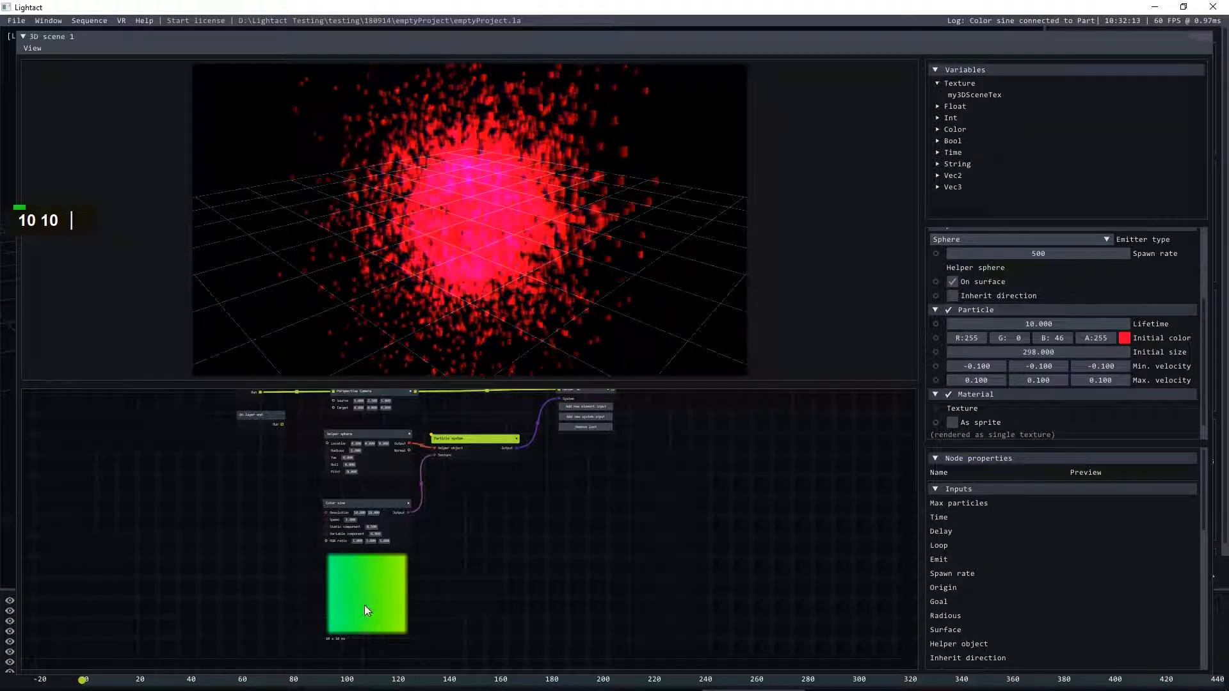
pyautogui.click(613, 513)
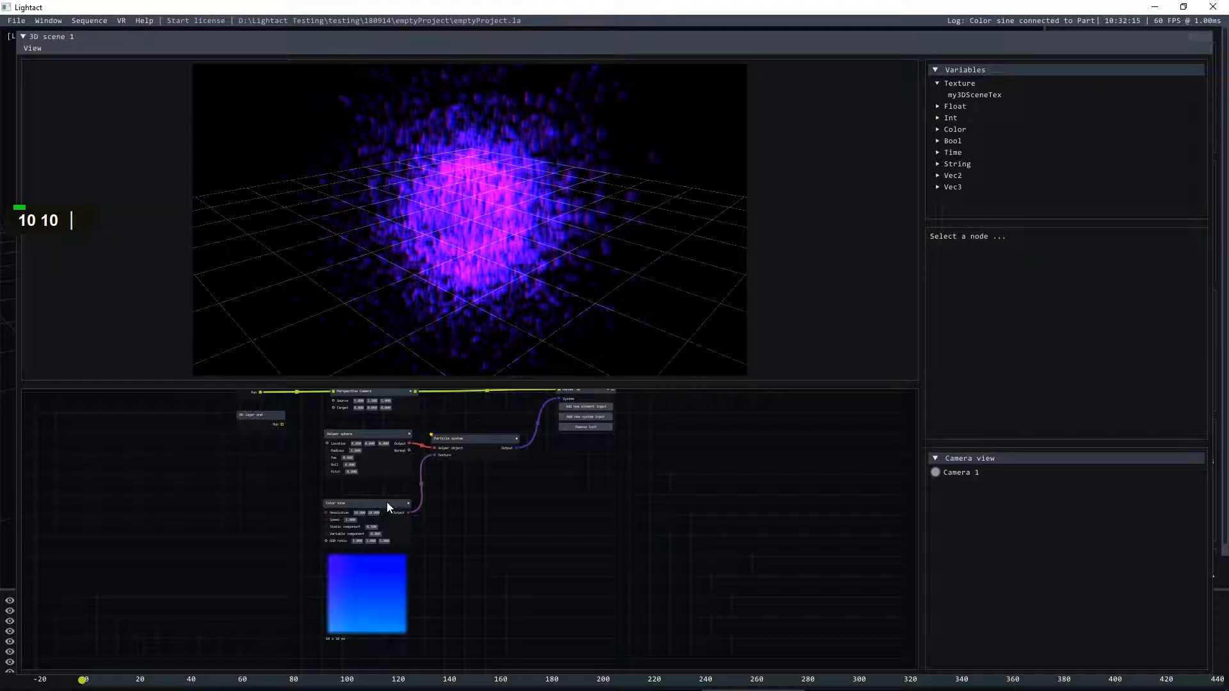
# - Disconnect Color sine from the Particle system and remove the exposed Texture input from the Particle system node
pyautogui.click(403, 504)
pyautogui.click(422, 483)
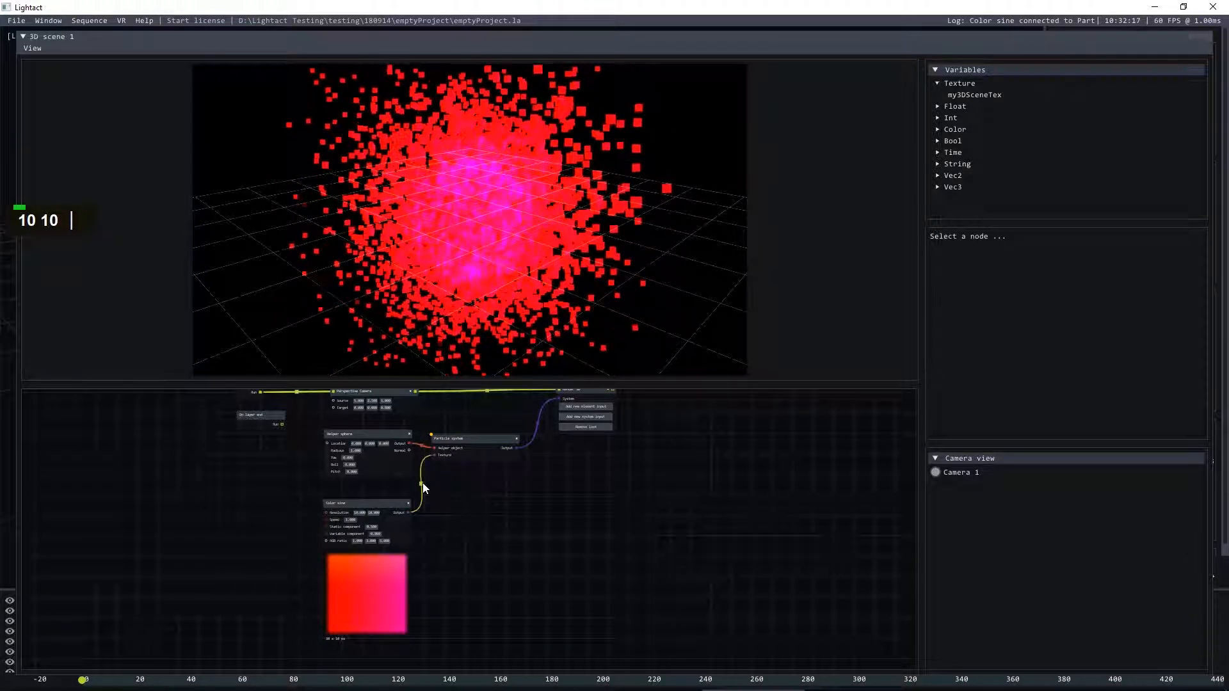
pyautogui.press('Delete')
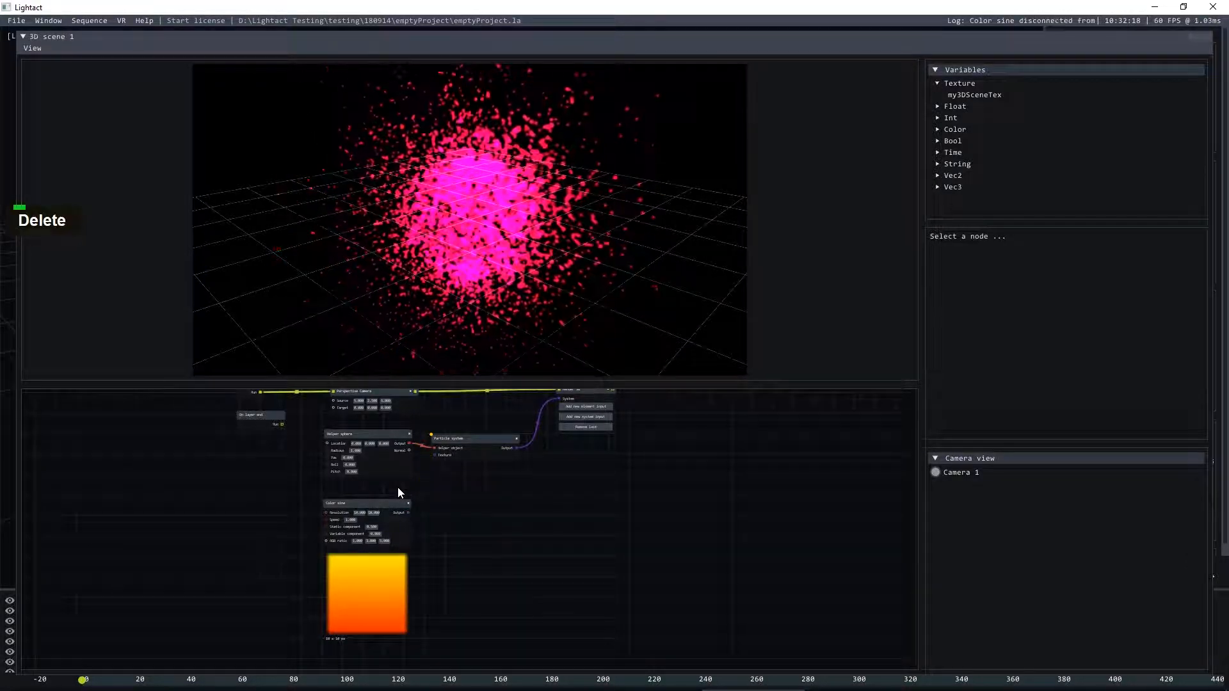
pyautogui.click(470, 439)
pyautogui.scroll(-3, 1050, 380)
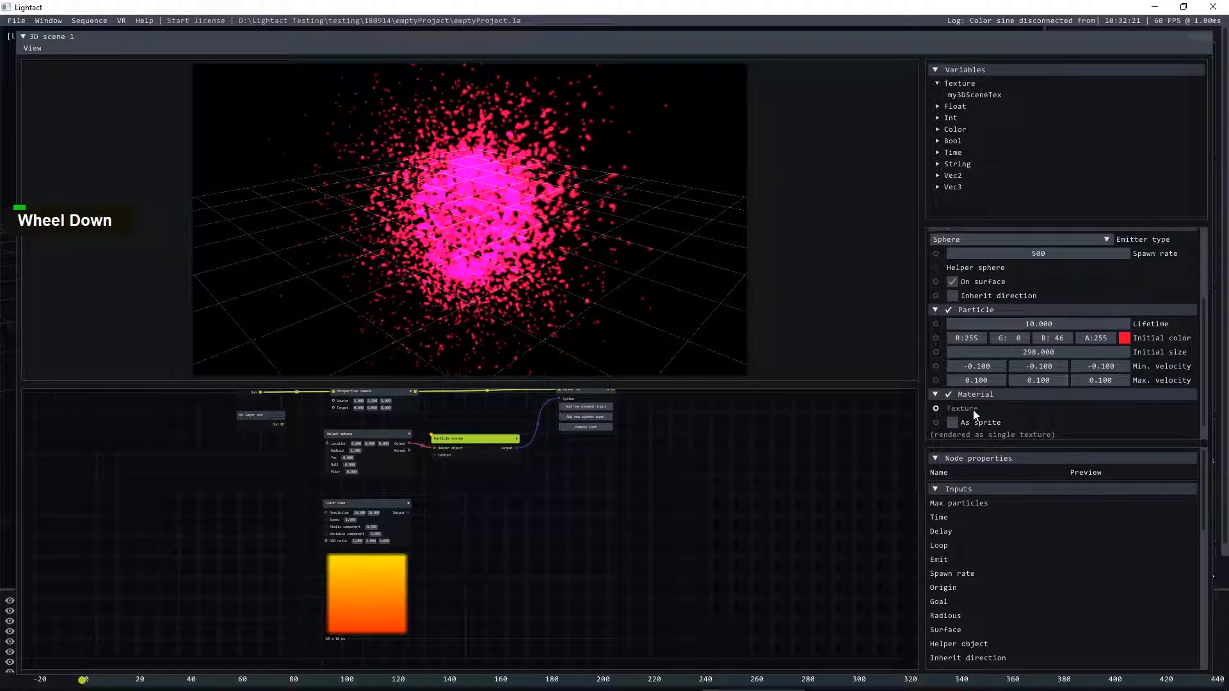
pyautogui.click(936, 407)
# - Look at the available particle modifier categories without adding one, and collapse the Material settings
pyautogui.scroll(-1, 1004, 368)
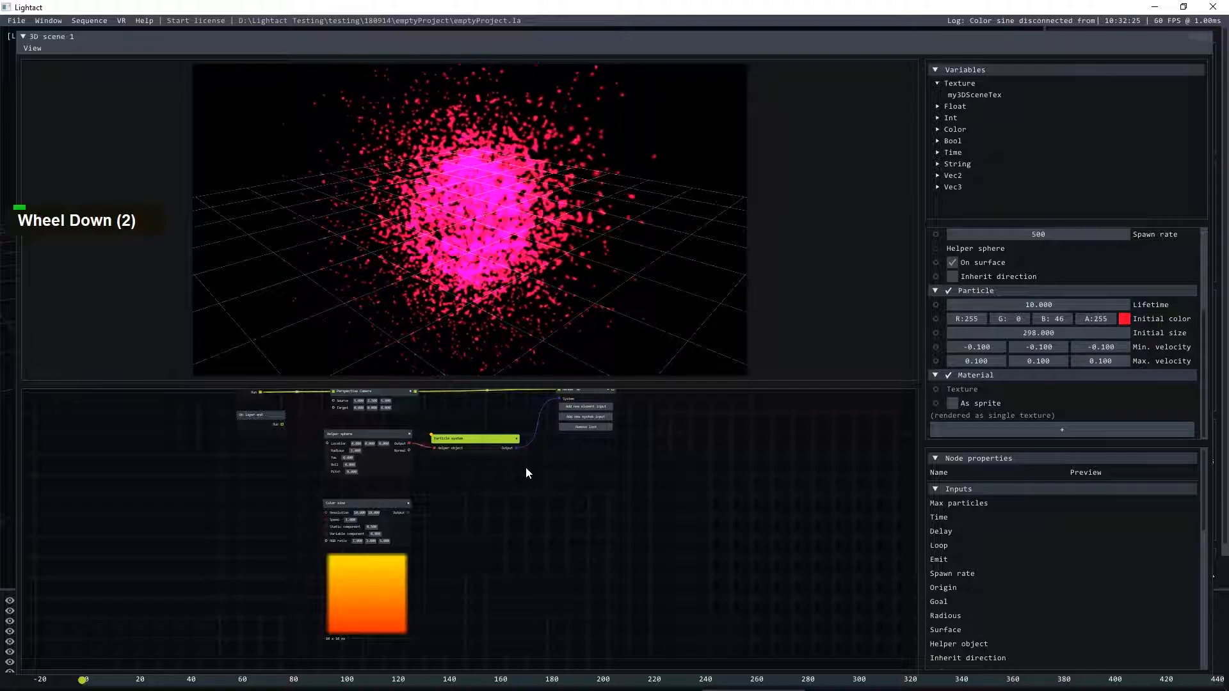
pyautogui.click(1100, 423)
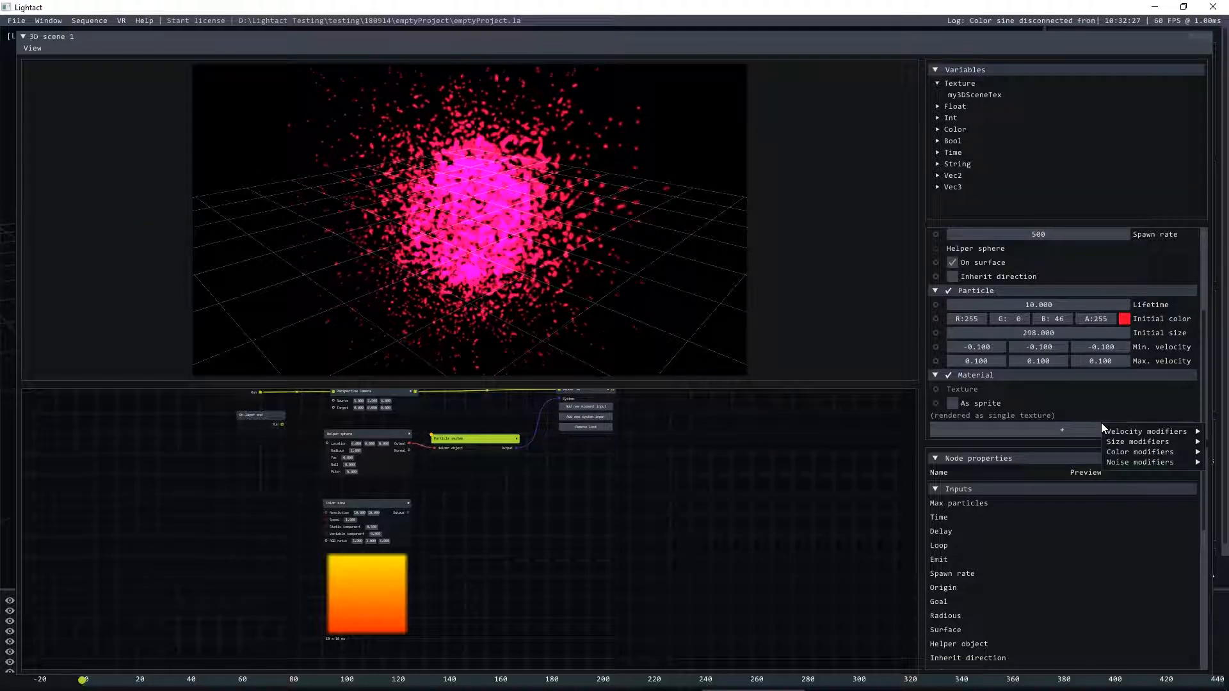
pyautogui.click(1073, 406)
pyautogui.click(952, 377)
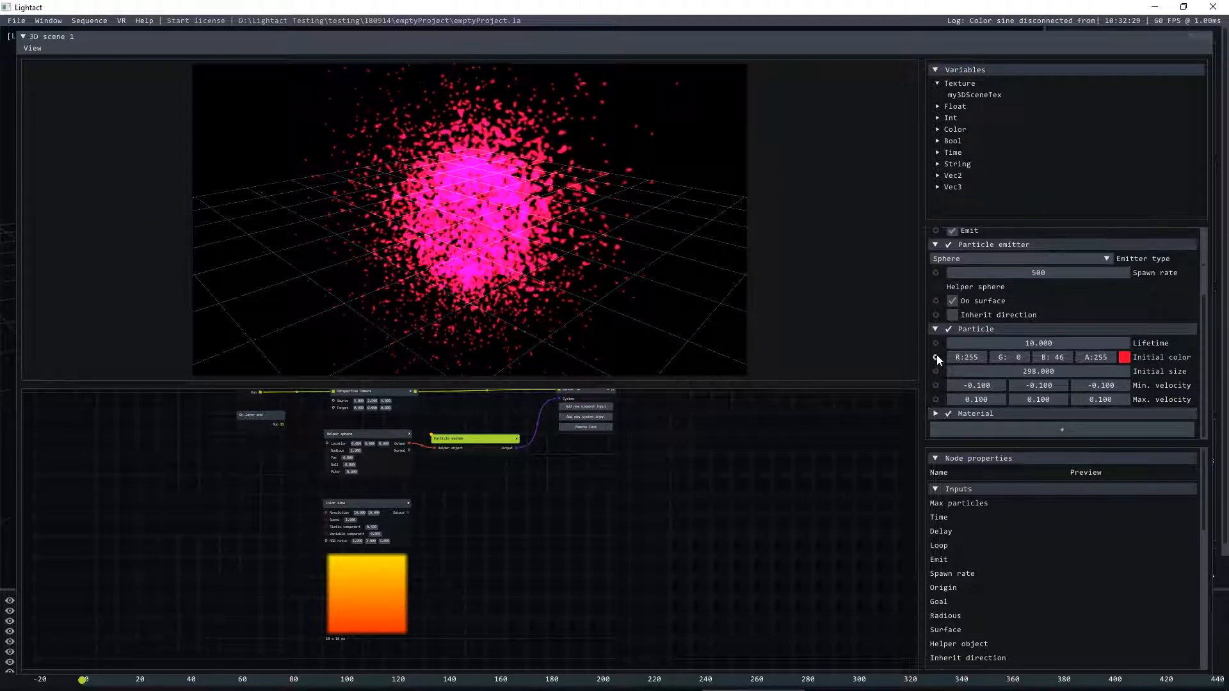
# - Collapse the Particle, Particle system and Particle emitter settings, and add an Acceleration velocity modifier
pyautogui.click(935, 331)
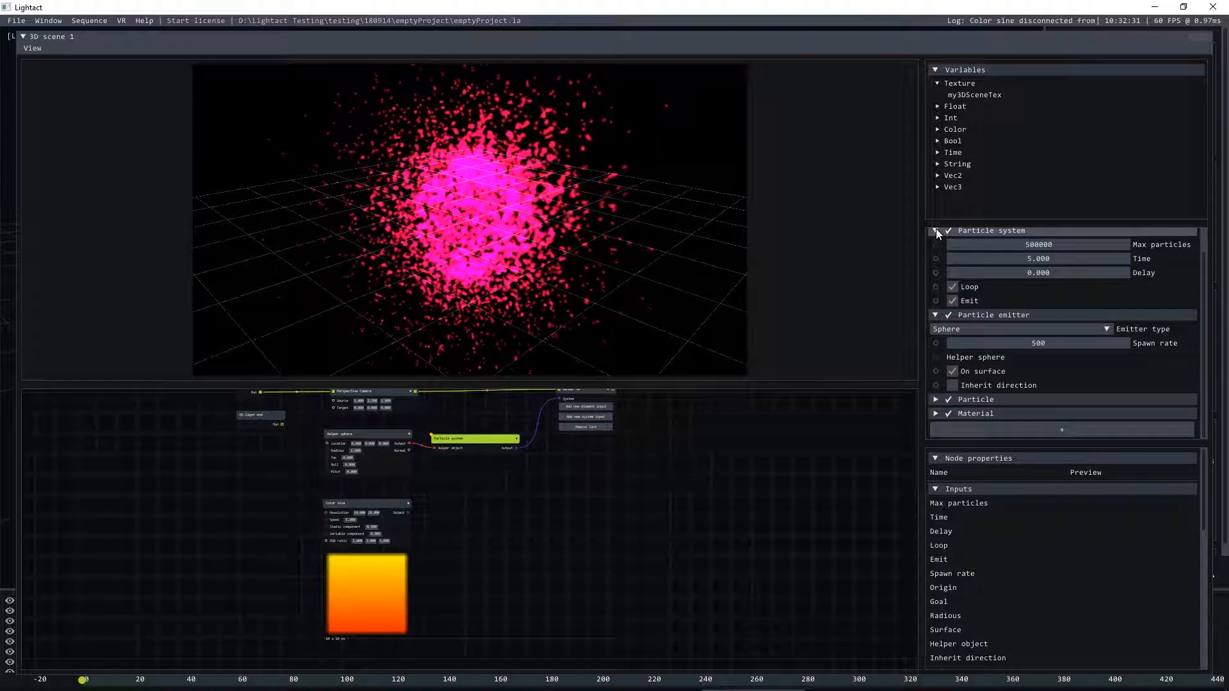
pyautogui.click(935, 230)
pyautogui.click(934, 268)
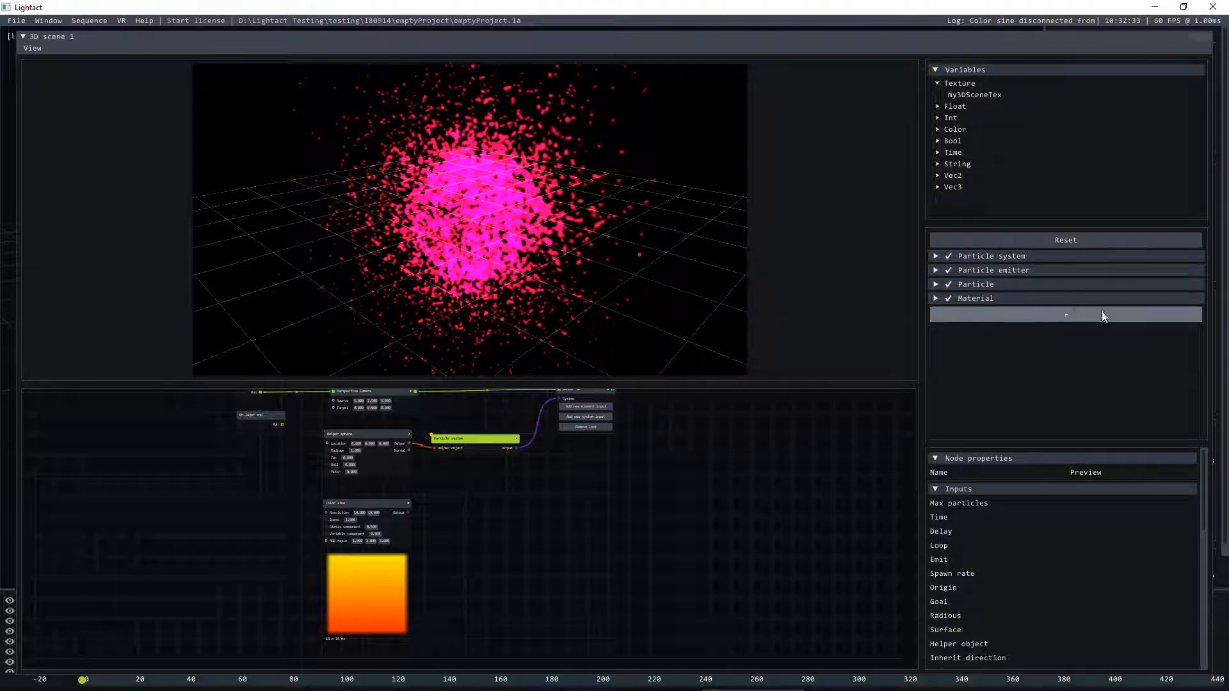
pyautogui.click(1047, 317)
pyautogui.moveTo(1084, 325)
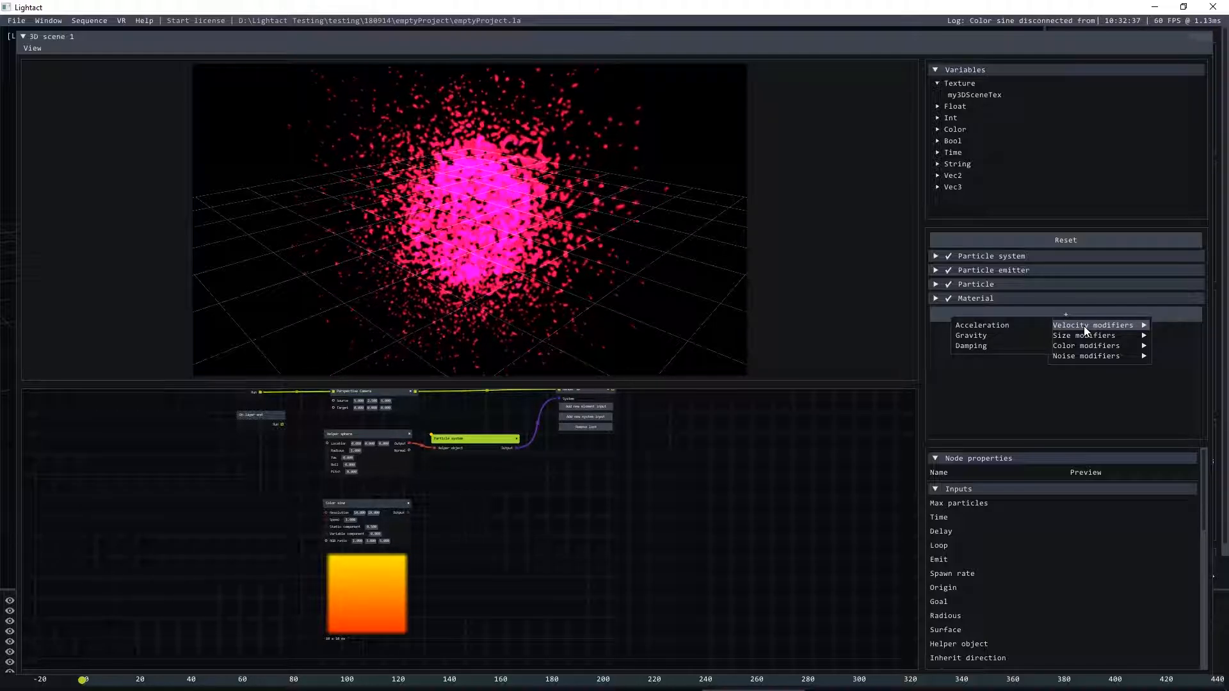
pyautogui.click(993, 324)
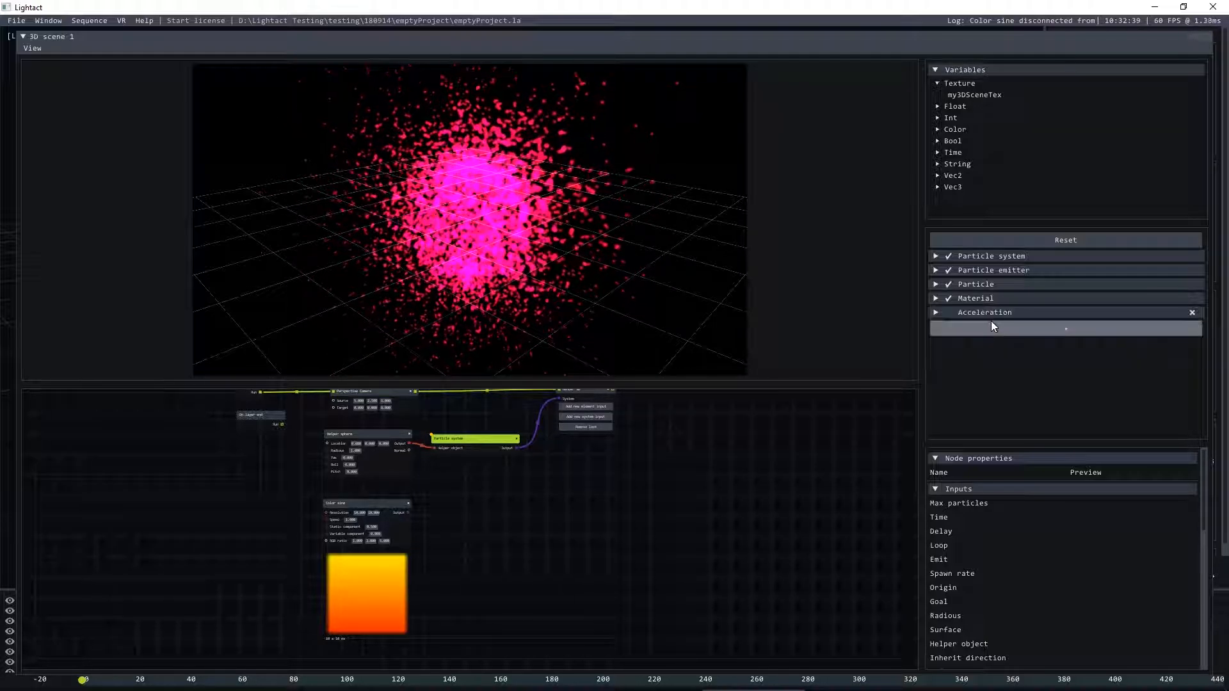
# - Try the Acceleration modifier with a value of 0.1, and switch it off and collapse its settings
pyautogui.click(939, 312)
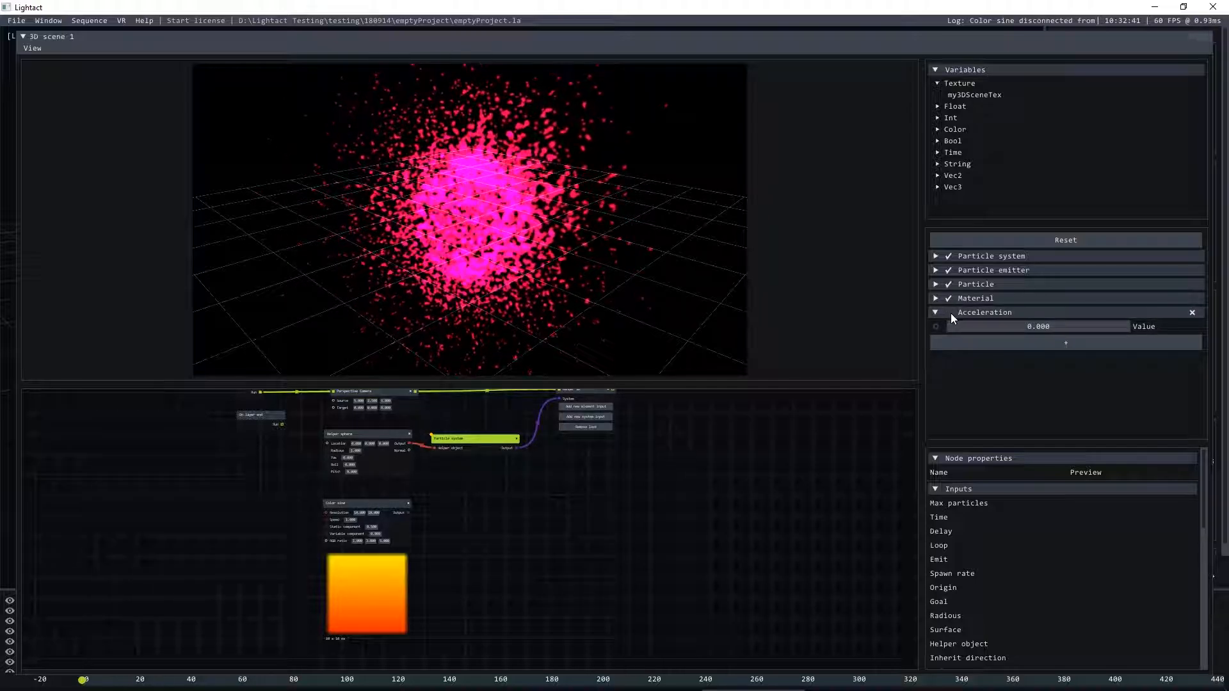
pyautogui.moveTo(1032, 326); pyautogui.dragTo(1035, 328)
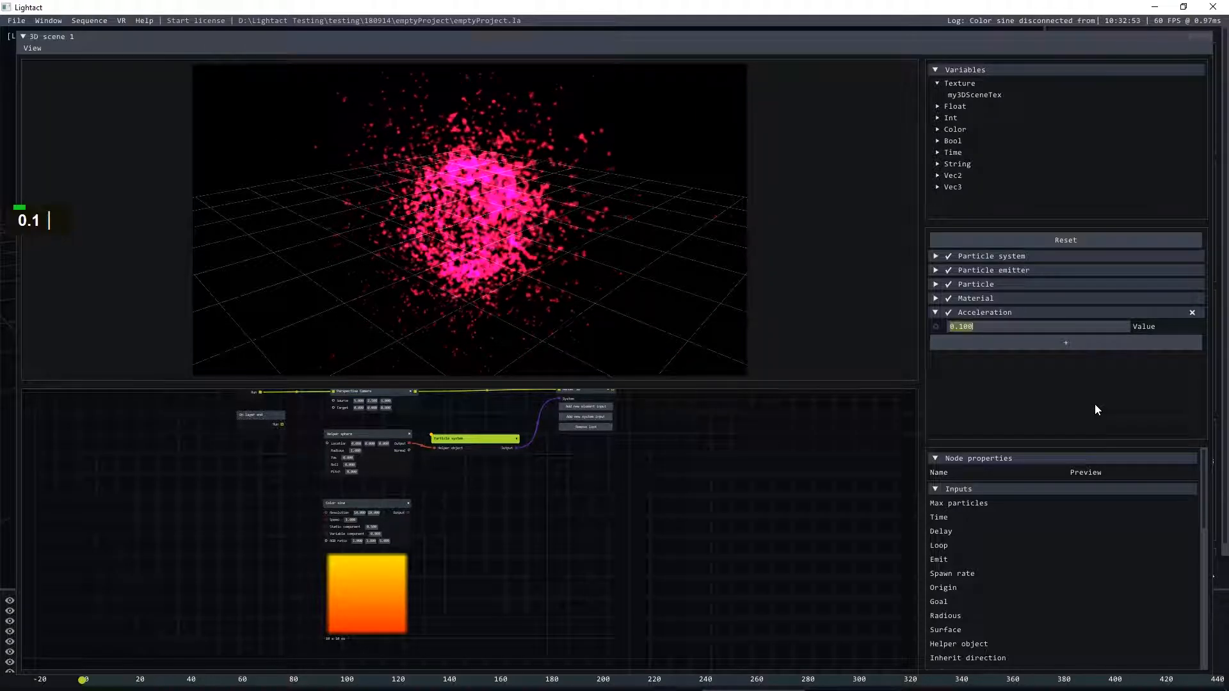
pyautogui.click(949, 313)
pyautogui.click(936, 312)
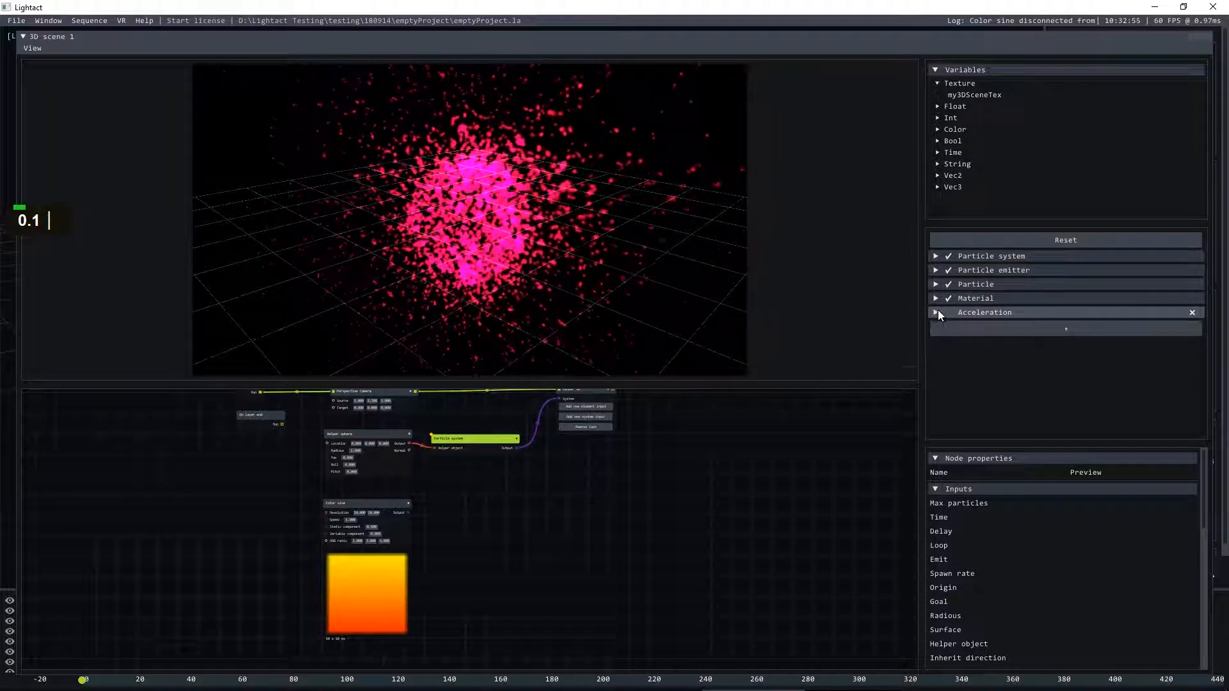
# - Add a Gravity velocity modifier, enable it and set its value to 0.1
pyautogui.click(985, 329)
pyautogui.moveTo(1017, 346)
pyautogui.moveTo(1056, 336)
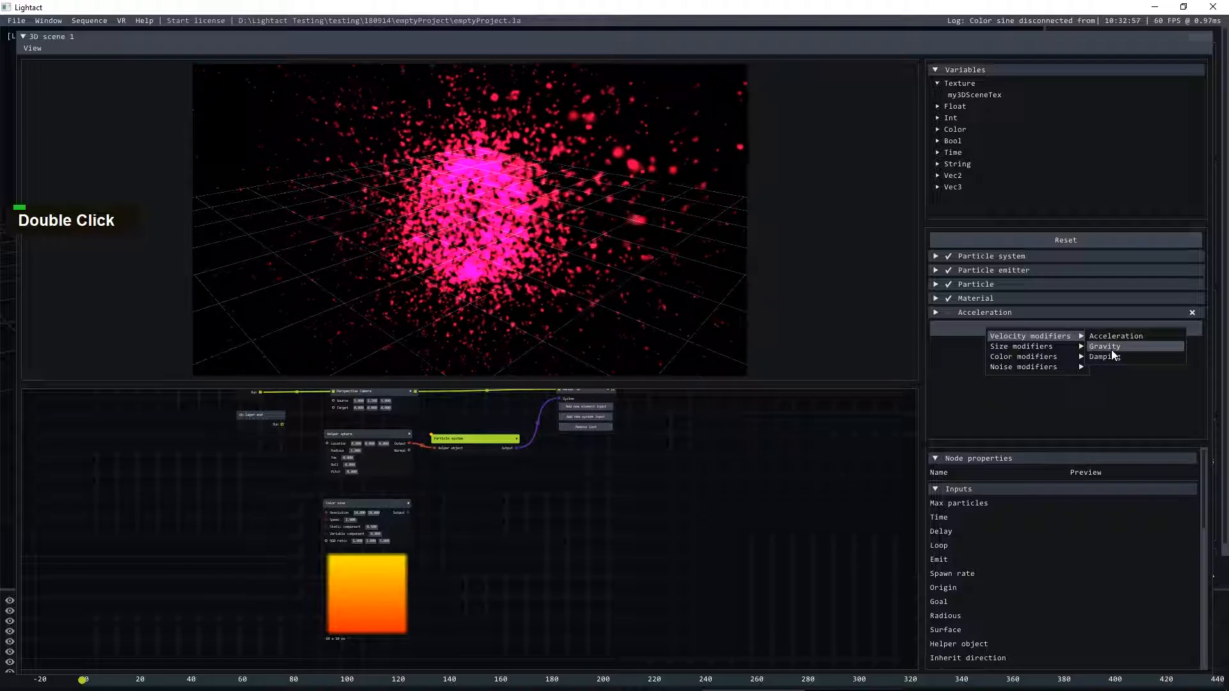
pyautogui.click(1111, 349)
pyautogui.click(949, 328)
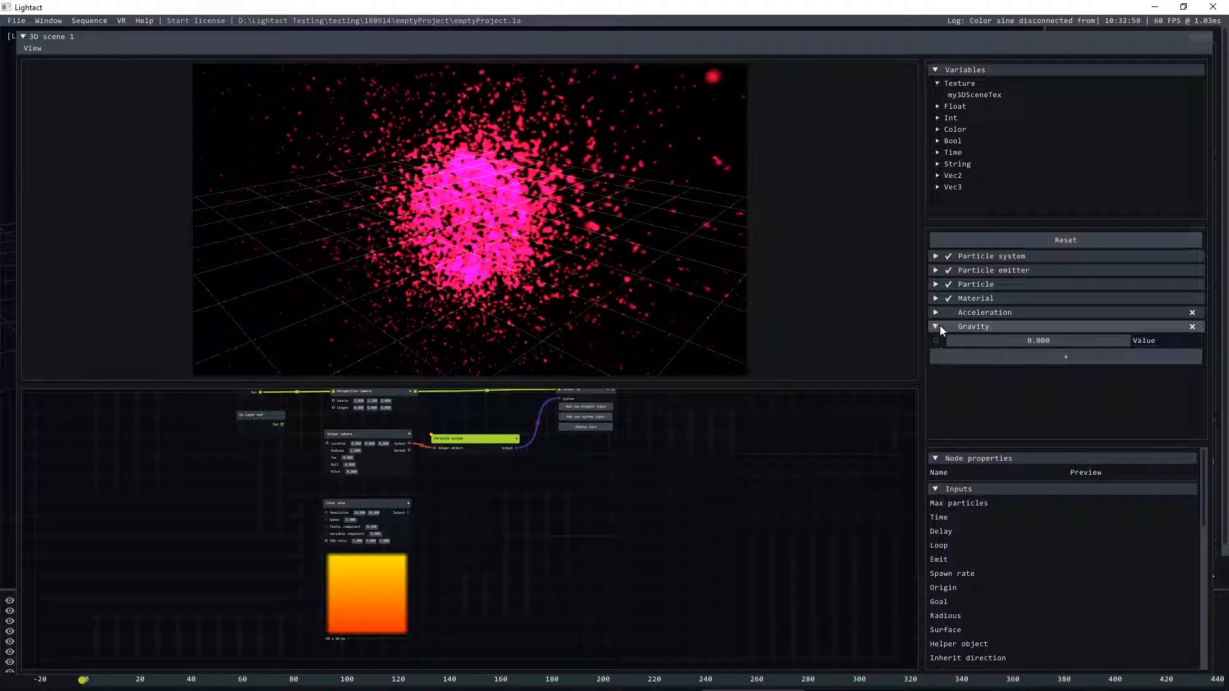
pyautogui.doubleClick(1014, 339)
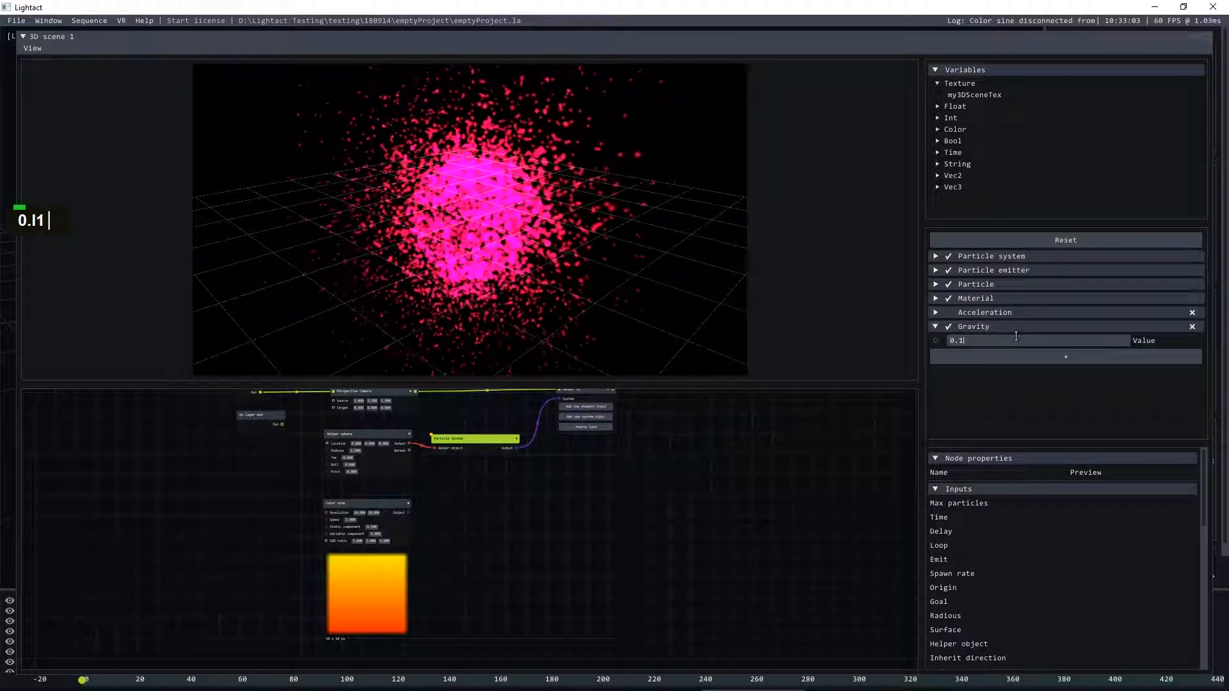
pyautogui.click(996, 385)
# - Raise the Gravity value to 2.1, and disable and collapse the modifier
pyautogui.moveTo(1003, 341); pyautogui.dragTo(1004, 343)
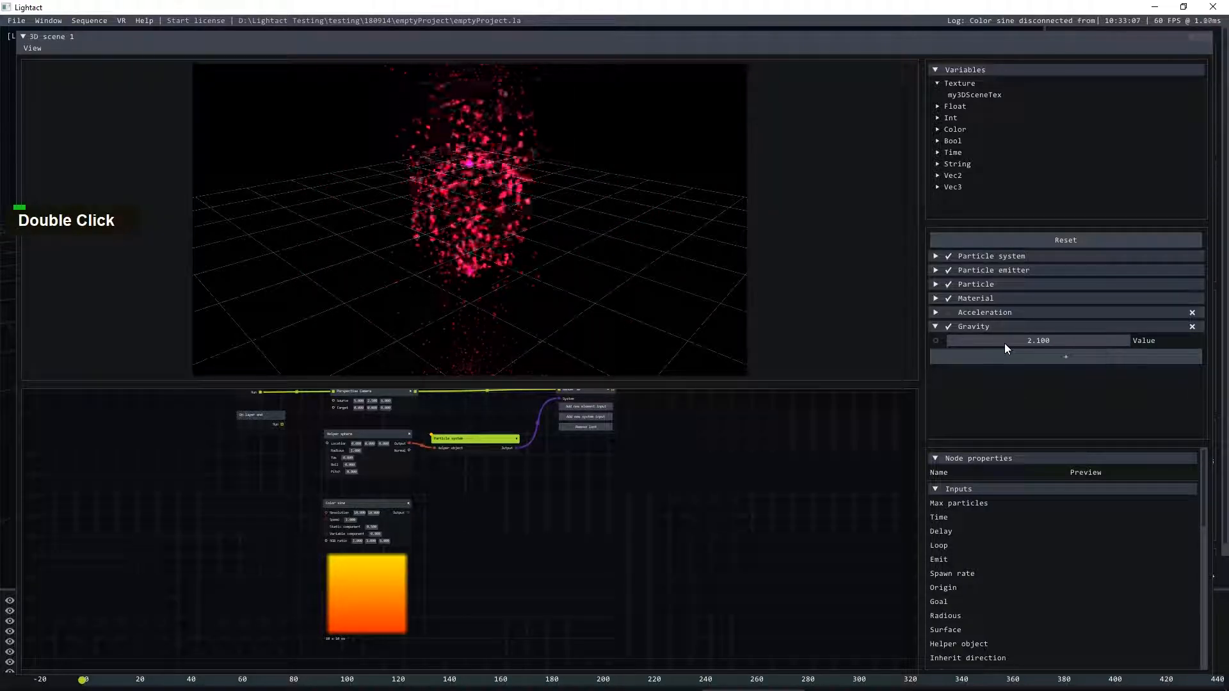
pyautogui.click(946, 325)
pyautogui.click(945, 325)
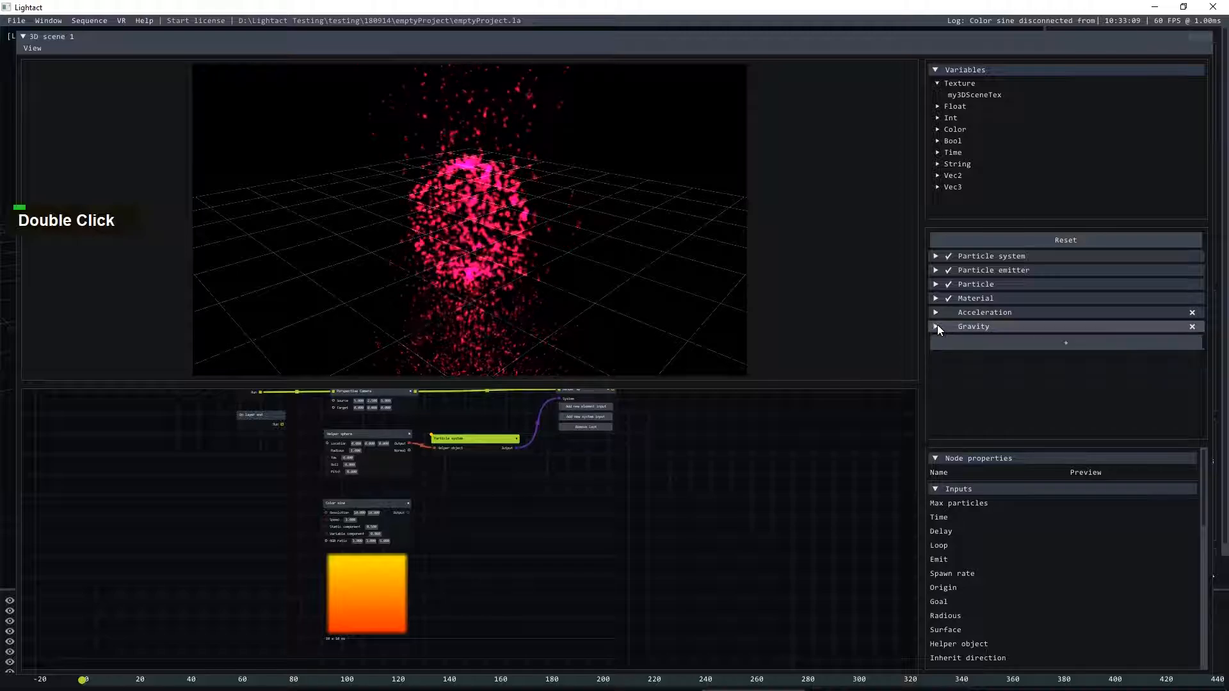
# - Add a Damping velocity modifier, enable it and set its value to 1
pyautogui.click(993, 341)
pyautogui.moveTo(1043, 350)
pyautogui.click(1136, 372)
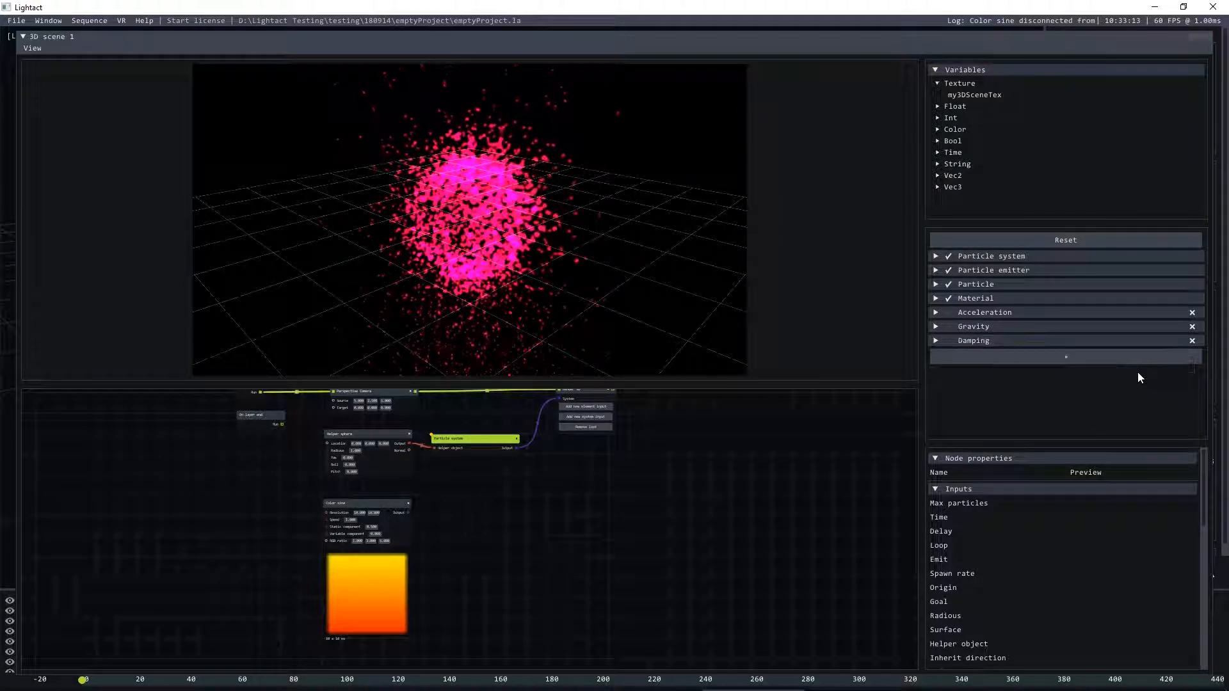
pyautogui.click(934, 340)
pyautogui.click(947, 342)
pyautogui.moveTo(1016, 355); pyautogui.dragTo(1020, 355)
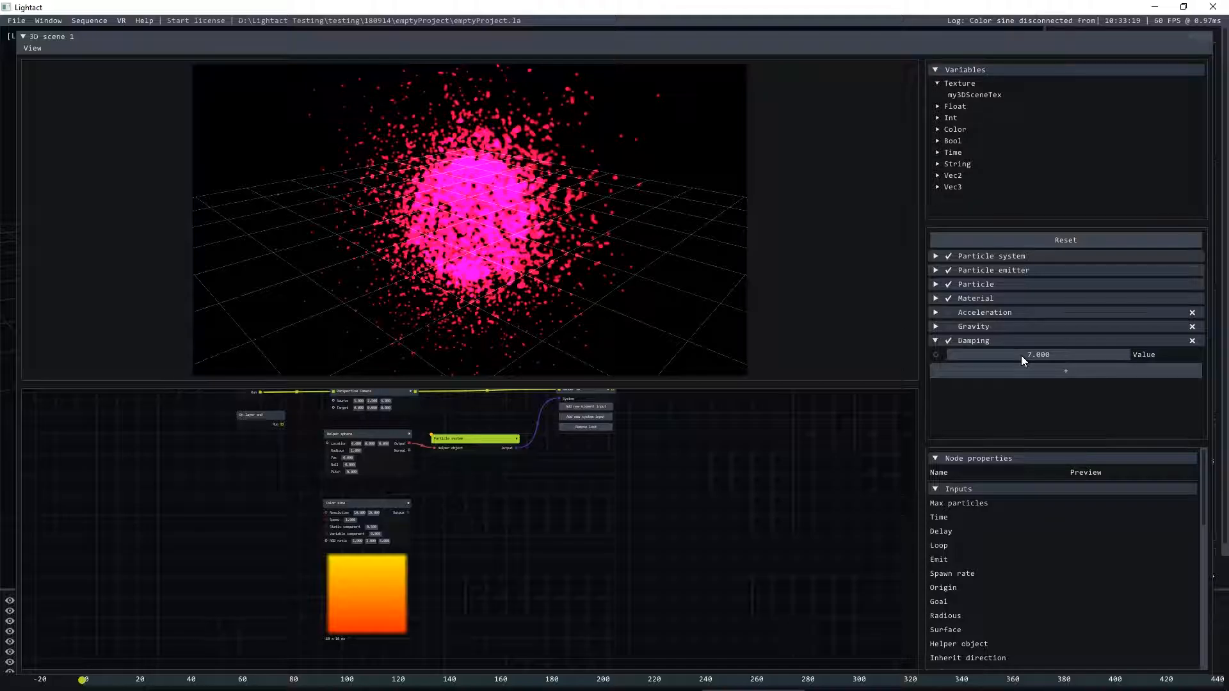
pyautogui.doubleClick(1020, 355)
pyautogui.write('1')
pyautogui.press('Return')
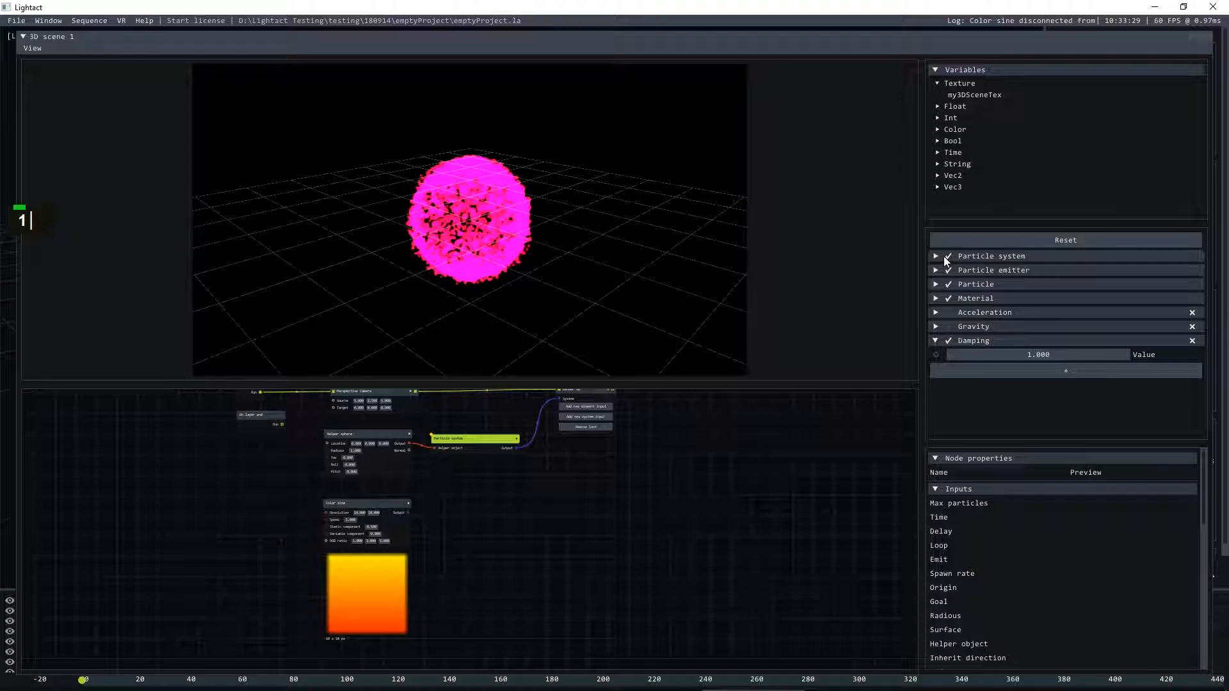
# - Try a first Max. velocity component of 8.1 in the Particle settings and return it to 0.1
pyautogui.click(936, 284)
pyautogui.moveTo(974, 353)
pyautogui.mouseDown()
pyautogui.moveTo(1007, 356)
pyautogui.moveTo(978, 355)
pyautogui.mouseUp()
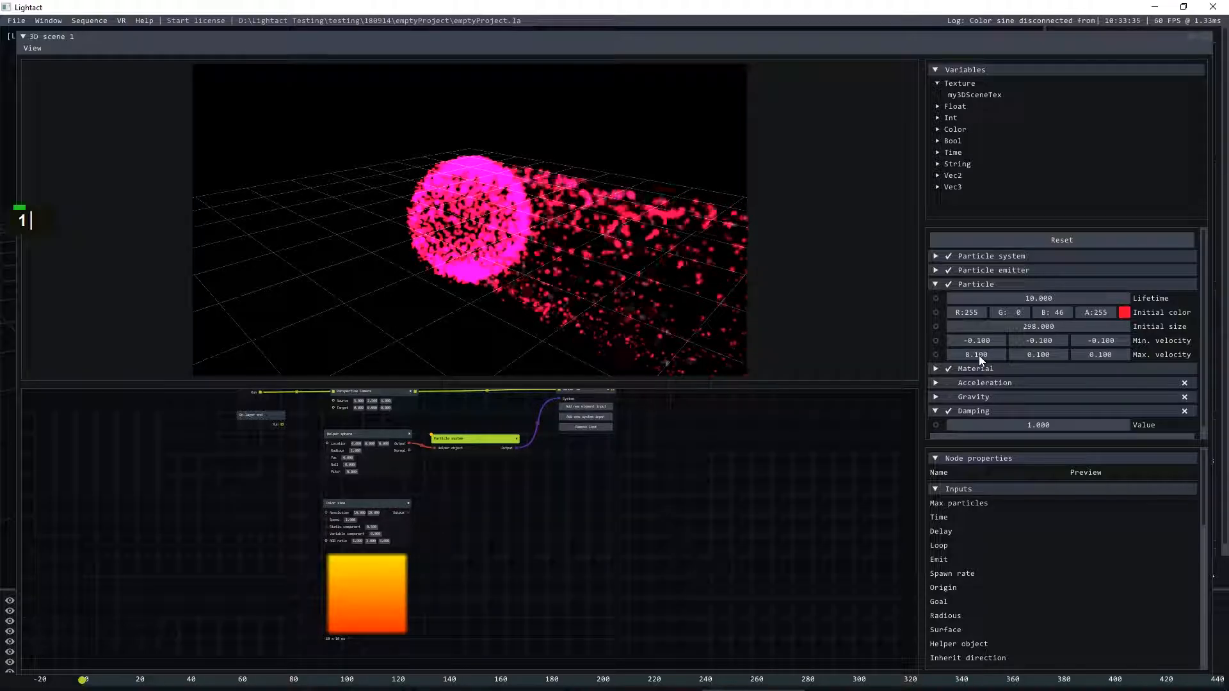
pyautogui.doubleClick(984, 352)
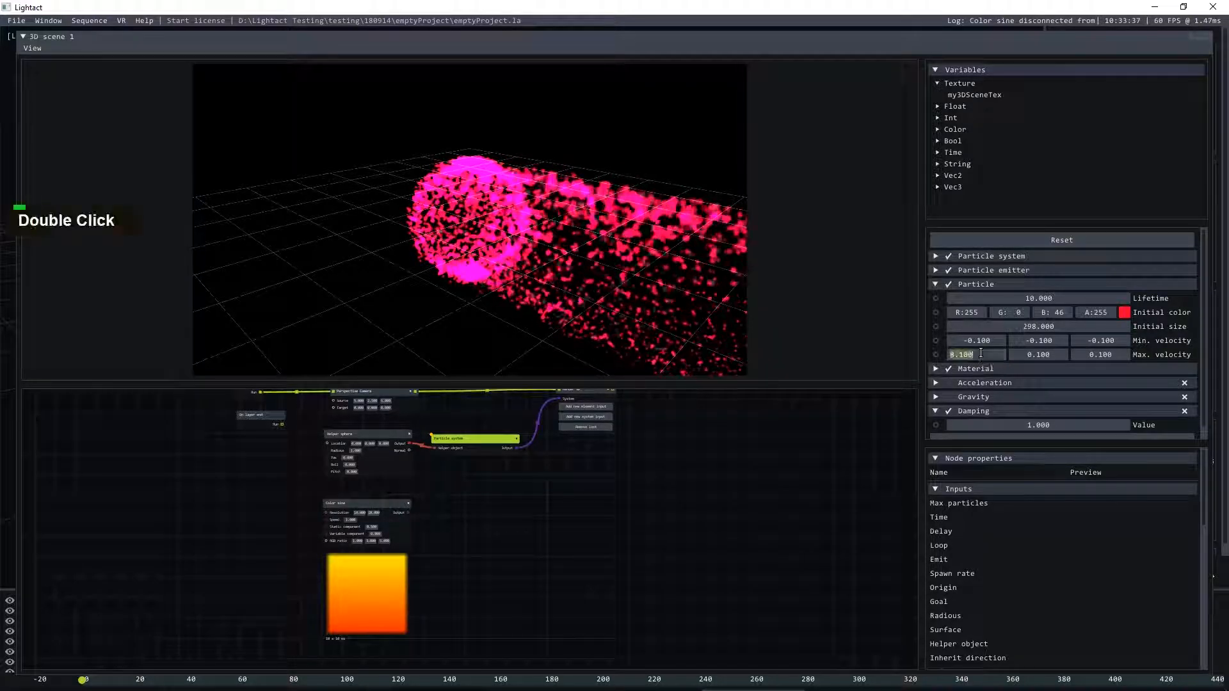
pyautogui.write('0.1')
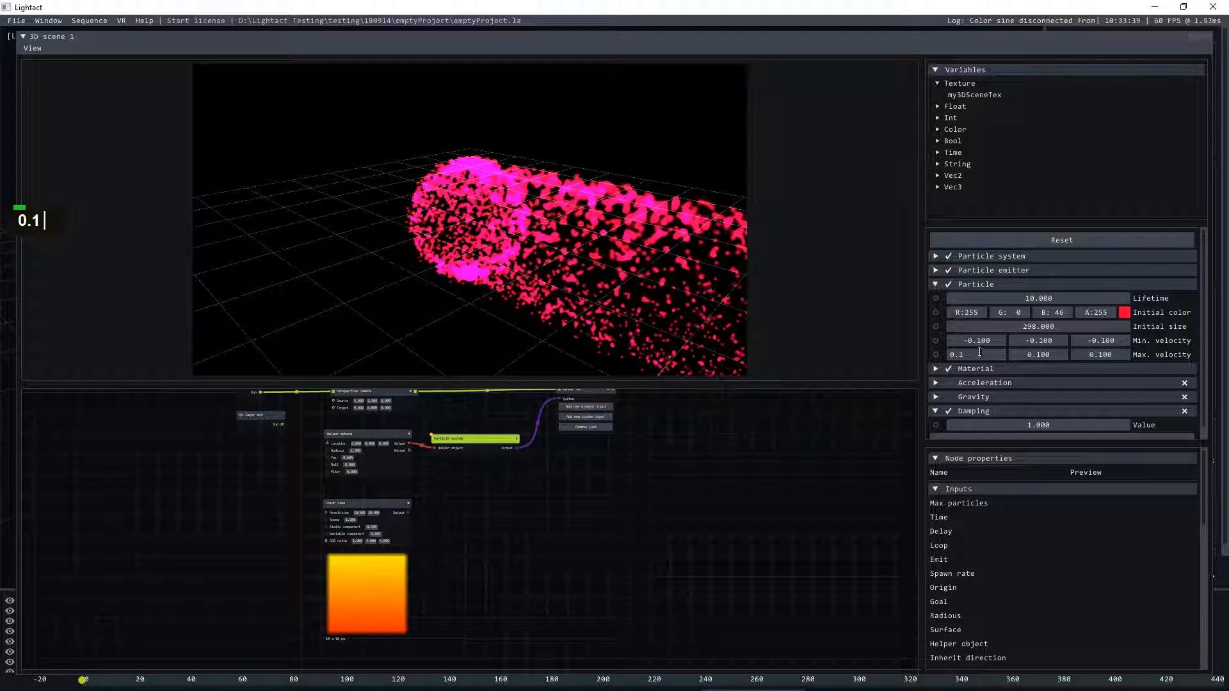
pyautogui.click(973, 284)
# - Switch the Damping modifier off and on again, set its value to 0.1 and collapse its settings
pyautogui.click(946, 341)
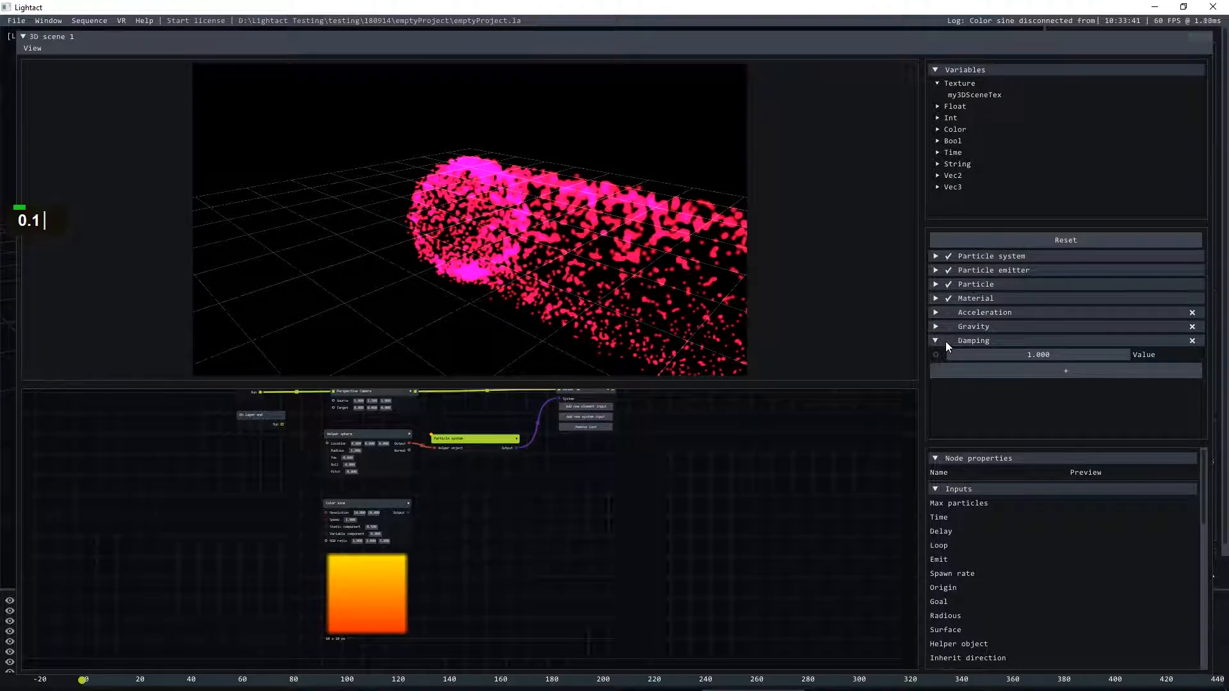
pyautogui.click(942, 340)
pyautogui.doubleClick(987, 354)
pyautogui.write('0.1')
pyautogui.press('Return')
pyautogui.click(934, 341)
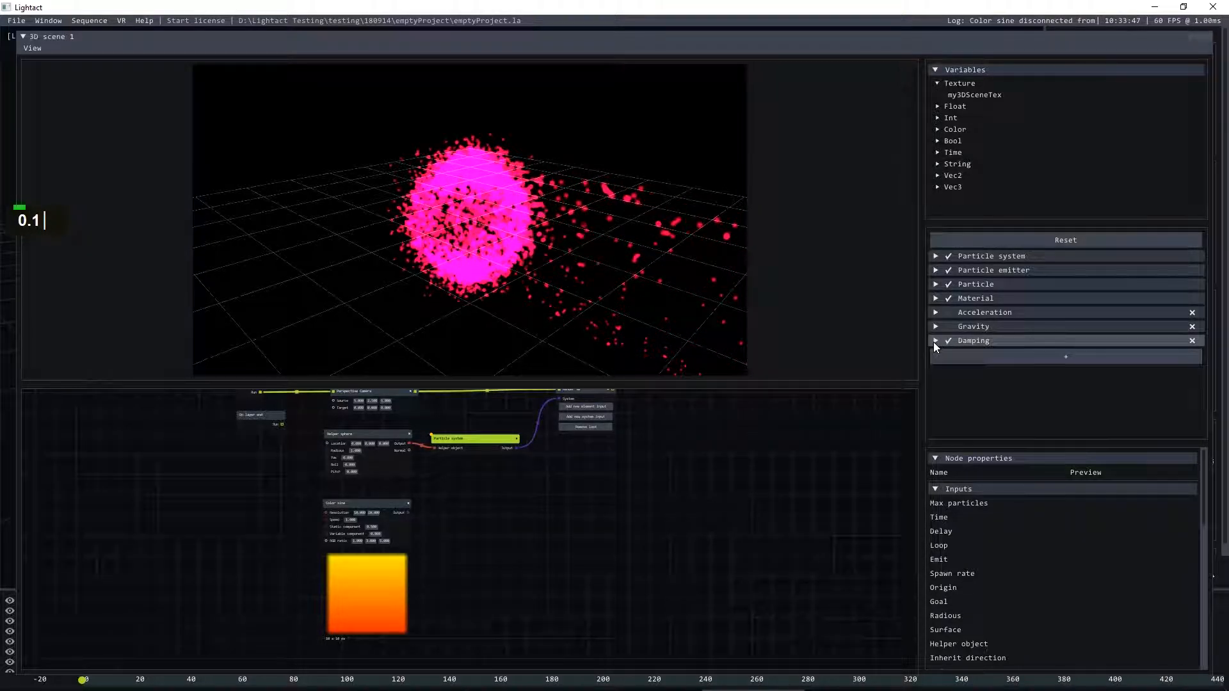
# - Add a Size over life modifier and expand its settings to show the size curve
pyautogui.doubleClick(955, 354)
pyautogui.moveTo(981, 361)
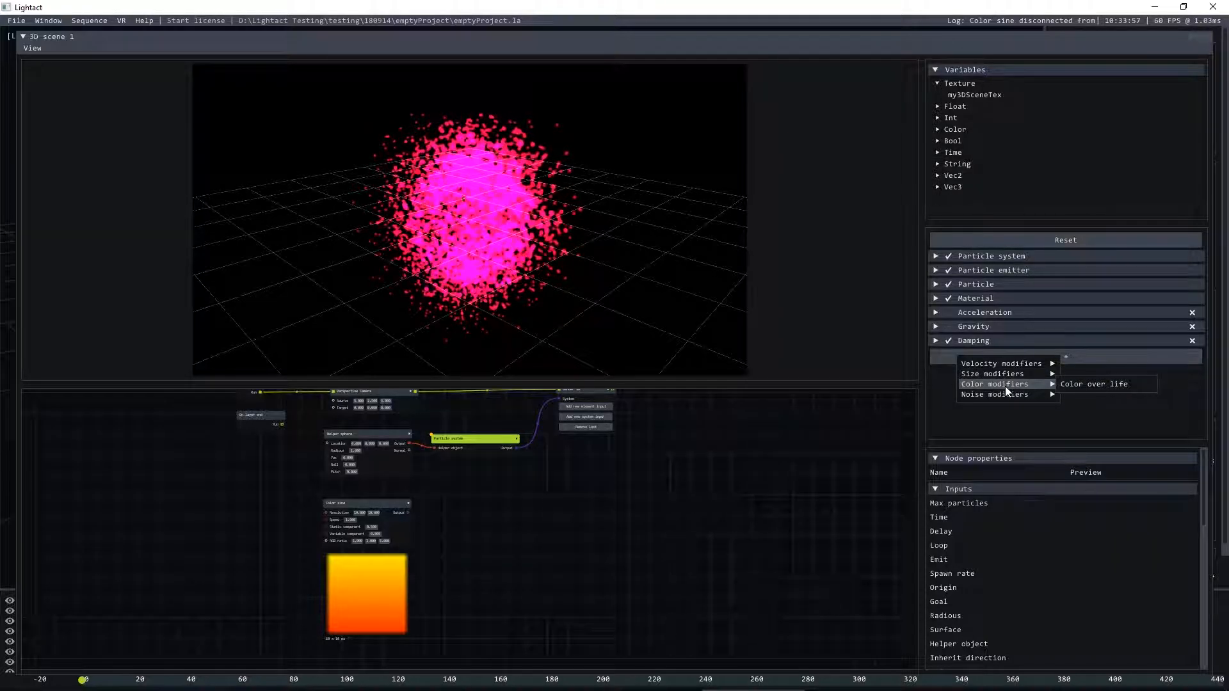
pyautogui.click(1126, 374)
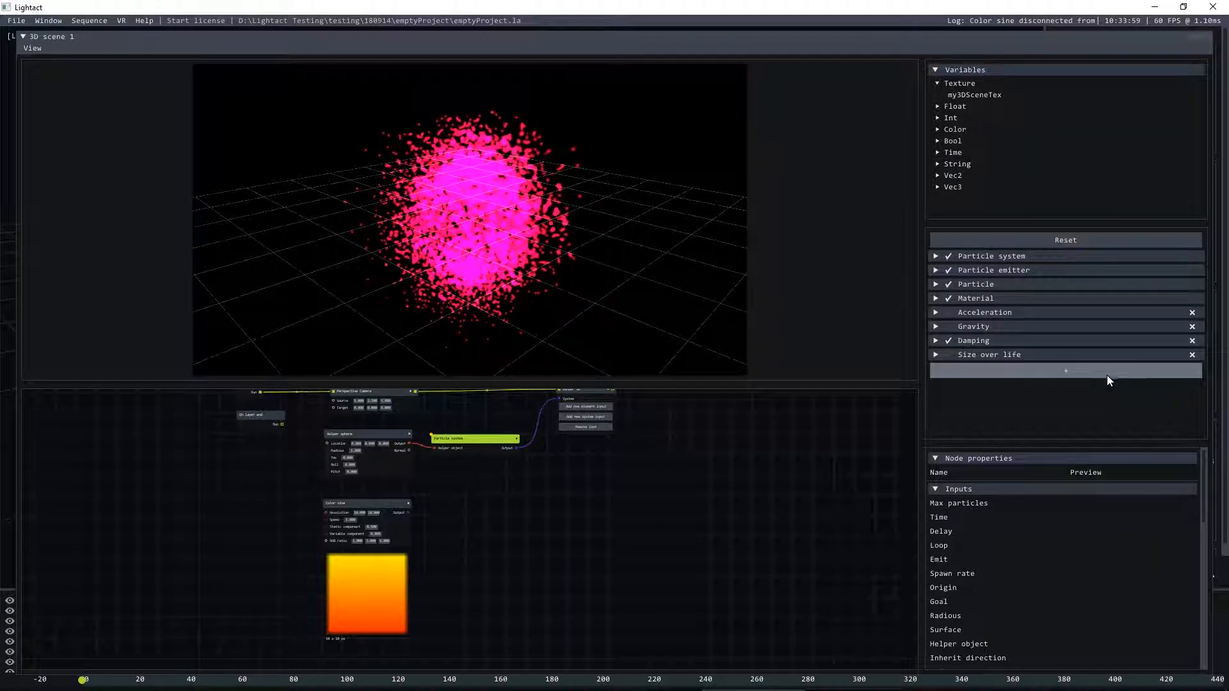
pyautogui.click(935, 355)
pyautogui.scroll(-2, 1075, 333)
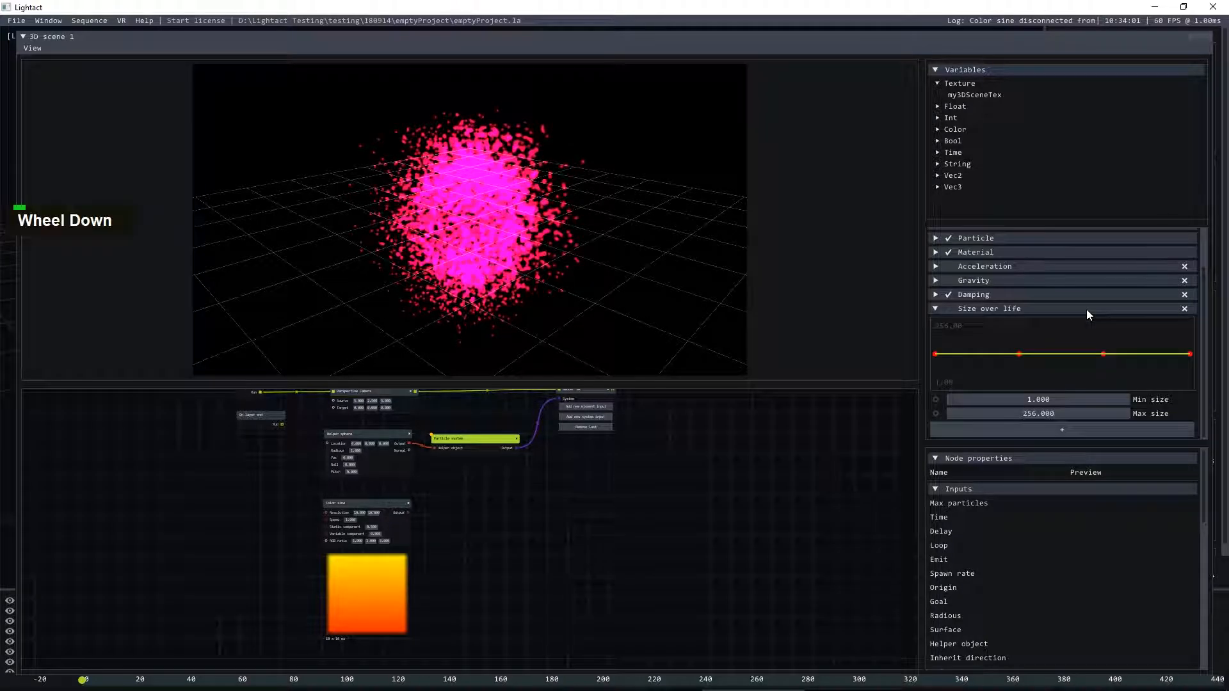
# - Shape the Size over life curve to start at maximum and fall to minimum, and enable the modifier
pyautogui.moveTo(935, 354); pyautogui.dragTo(934, 323)
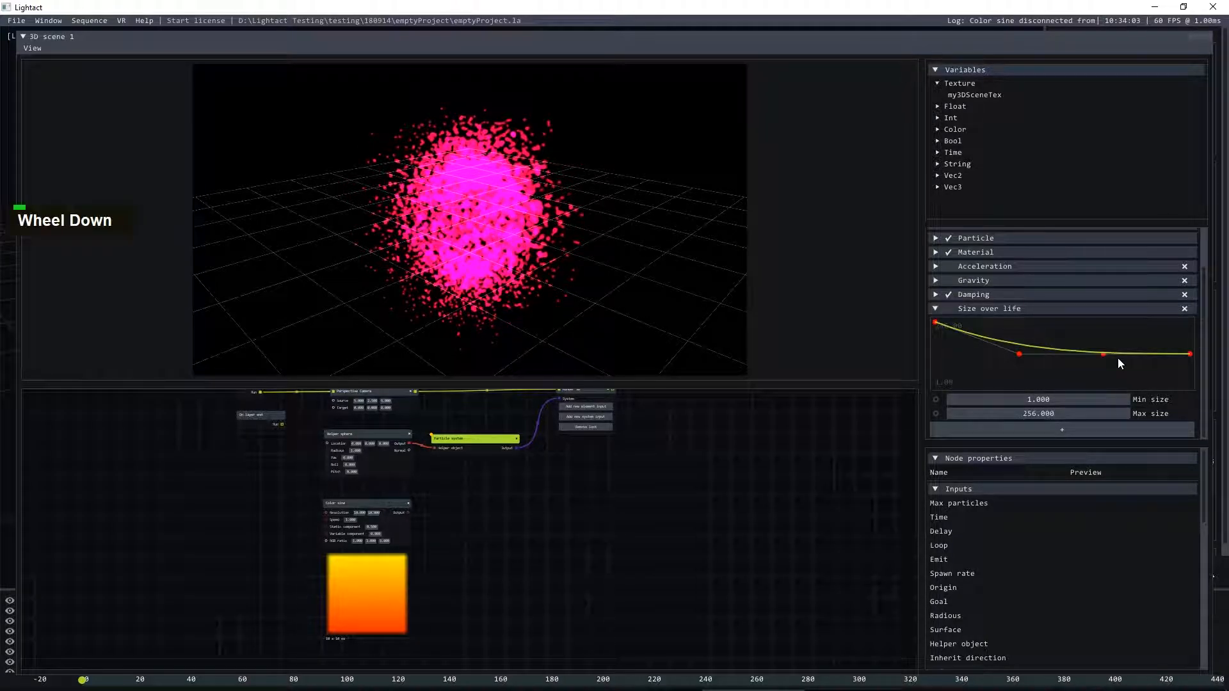
pyautogui.moveTo(1019, 353); pyautogui.dragTo(1016, 386)
pyautogui.moveTo(1102, 353); pyautogui.dragTo(1101, 386)
pyautogui.moveTo(1189, 353); pyautogui.dragTo(1190, 386)
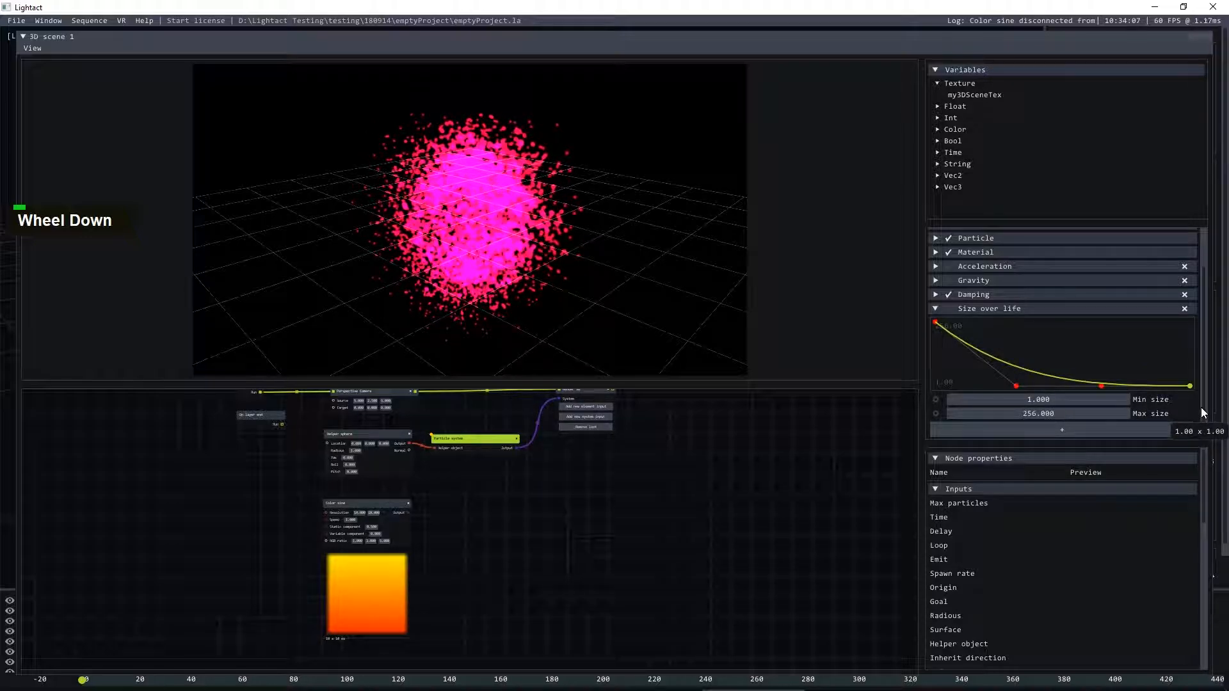
pyautogui.click(948, 308)
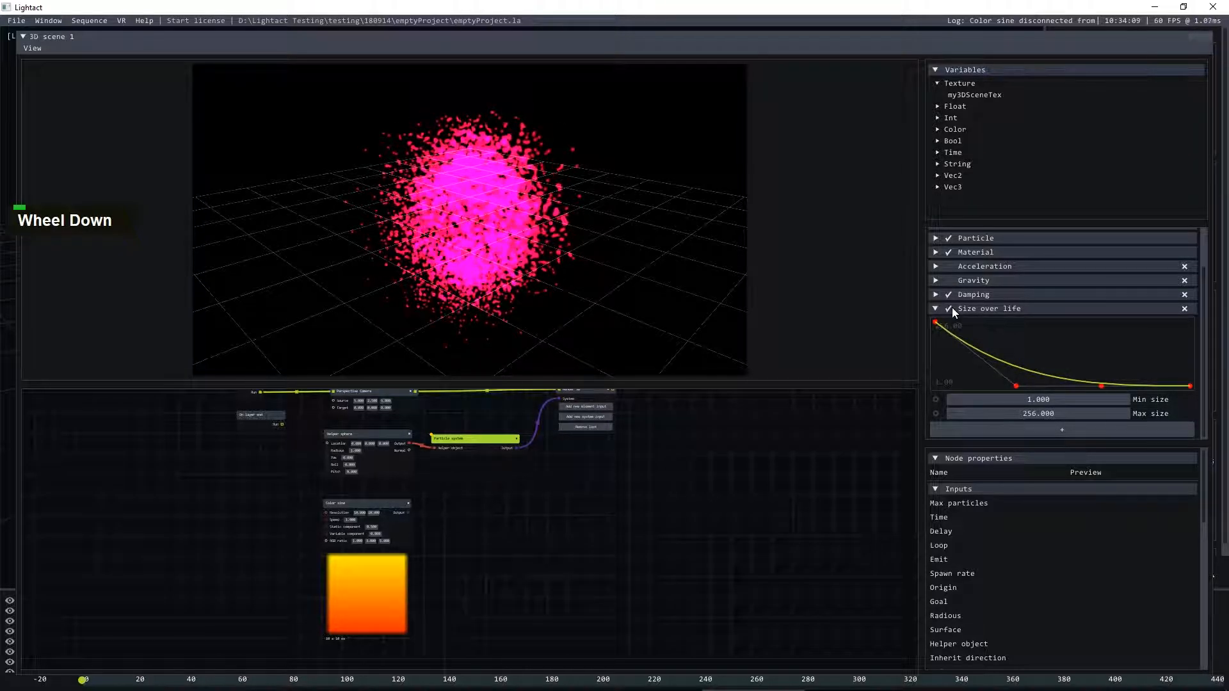
# - Disable the Damping modifier and set the Max size of Size over life to 500
pyautogui.click(949, 295)
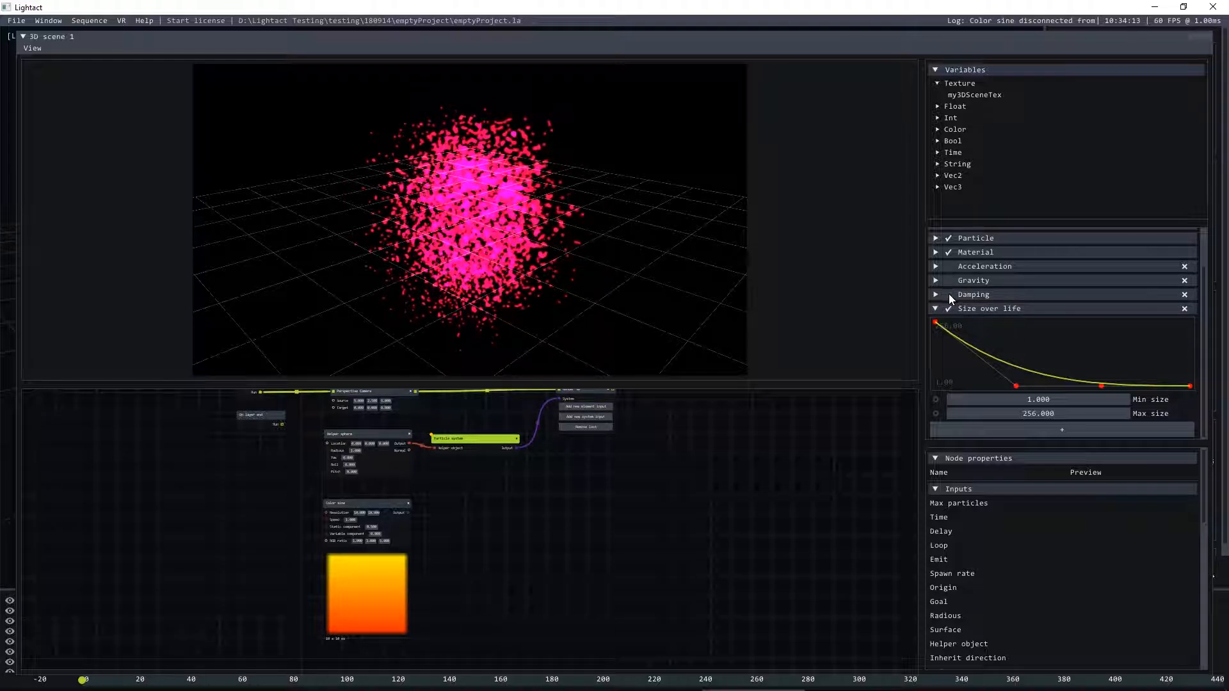
pyautogui.doubleClick(1043, 411)
pyautogui.write('500')
pyautogui.press('Return')
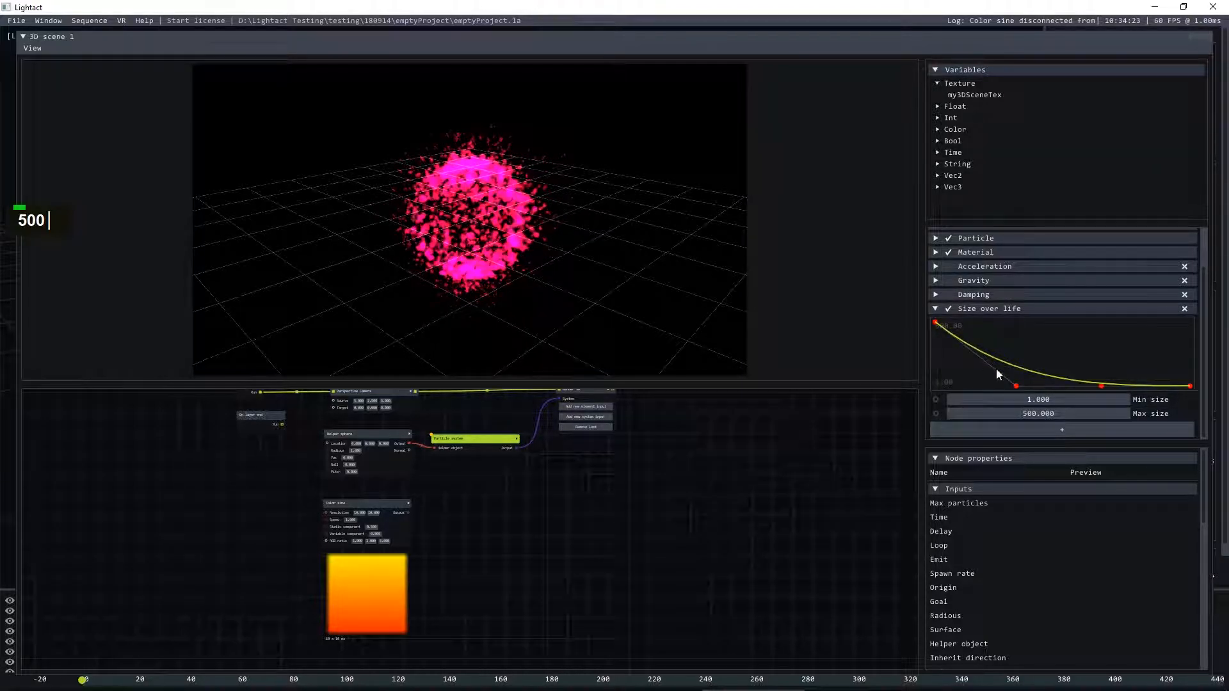
# - Check the Particle settings, set the Min size of Size over life to 100 and collapse the modifier
pyautogui.click(936, 239)
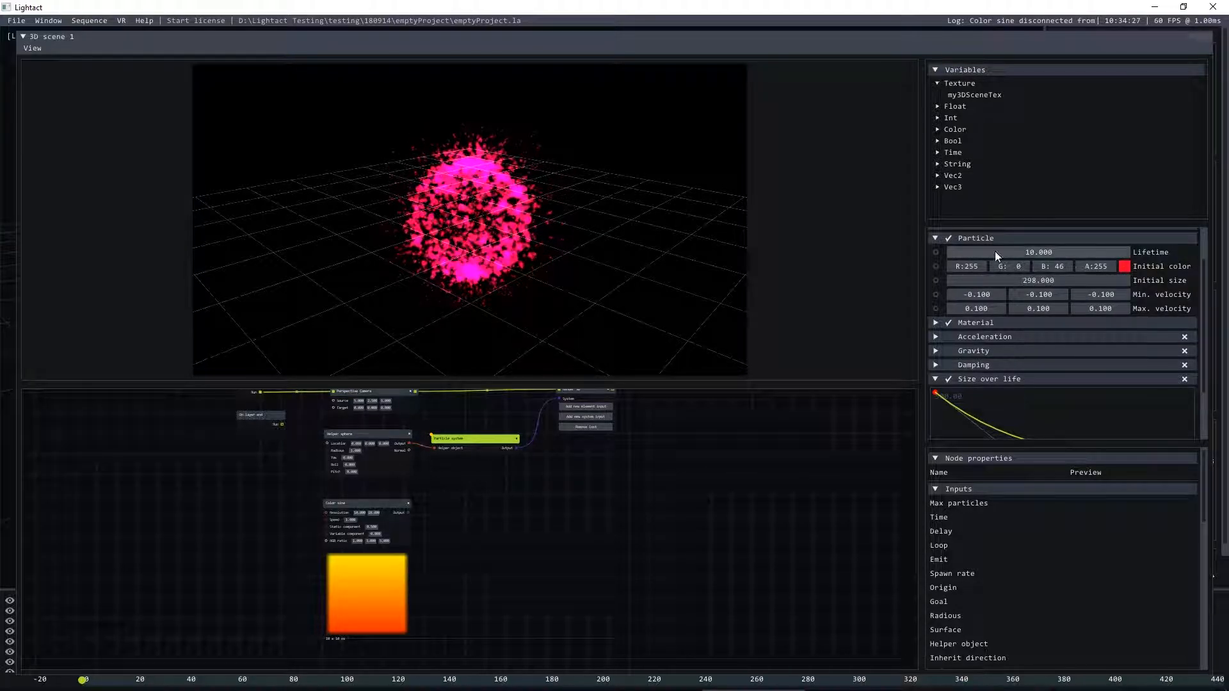
pyautogui.click(936, 238)
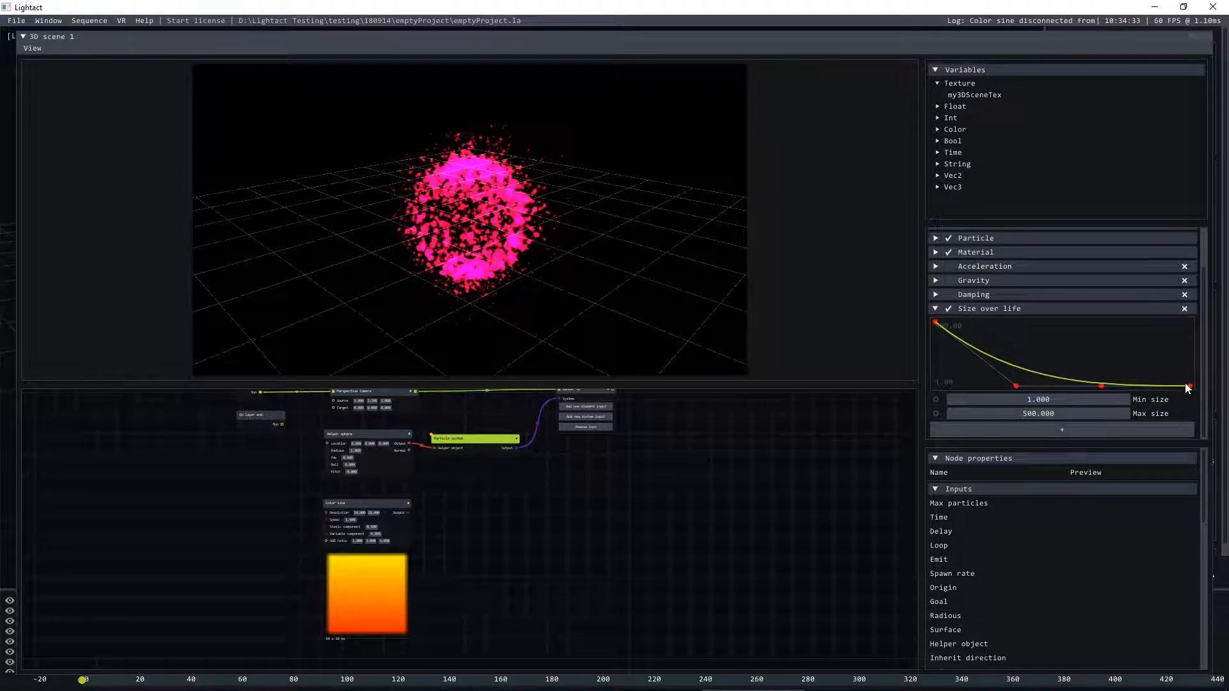
pyautogui.doubleClick(1031, 397)
pyautogui.write('100')
pyautogui.press('Return')
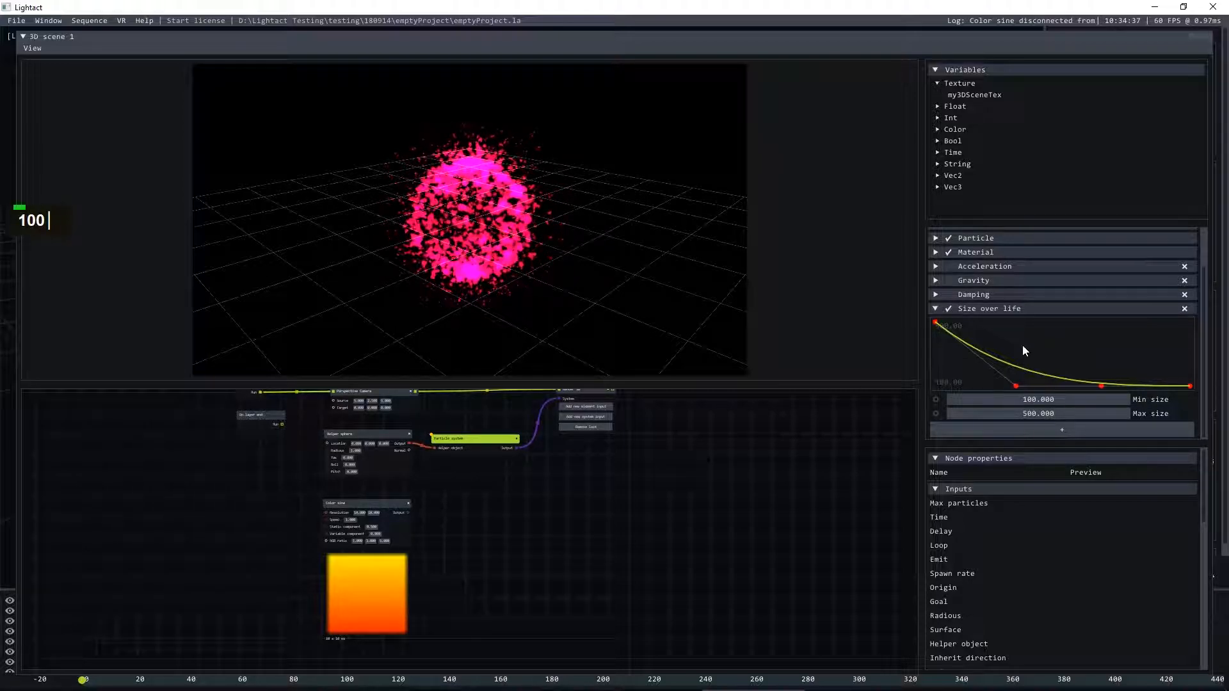
pyautogui.click(935, 308)
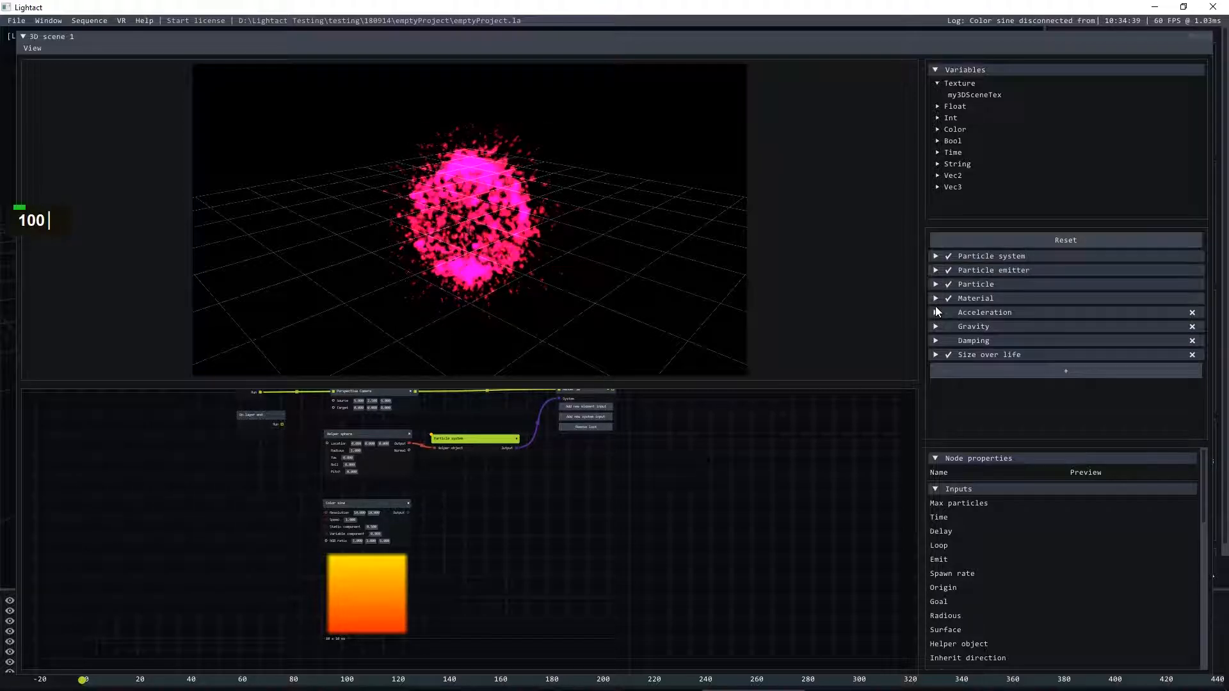
# - Add a Color over life modifier, enable it and expand its color channels
pyautogui.click(979, 366)
pyautogui.moveTo(1033, 389)
pyautogui.click(1109, 391)
pyautogui.click(949, 369)
pyautogui.click(935, 369)
# - Shape the Red channel curve of Color over life to start at maximum and fall to minimum, and collapse the channel
pyautogui.scroll(-1, 1035, 316)
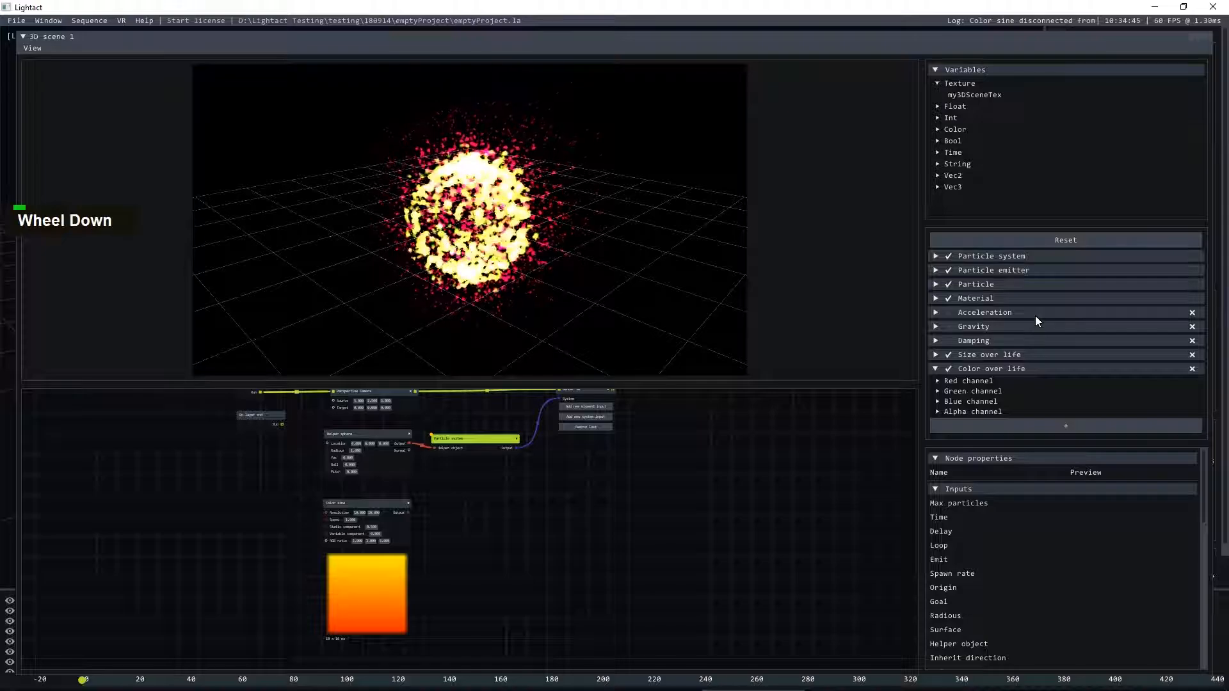
pyautogui.click(938, 381)
pyautogui.scroll(-1, 938, 383)
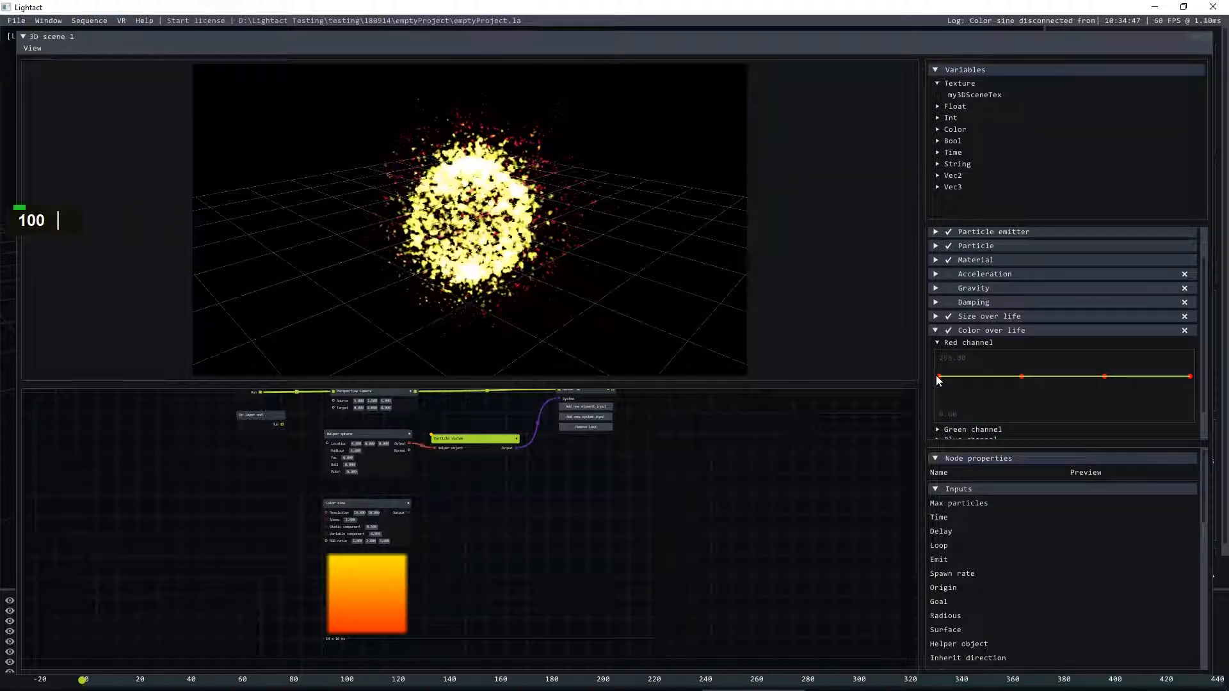
pyautogui.moveTo(941, 377); pyautogui.dragTo(941, 353)
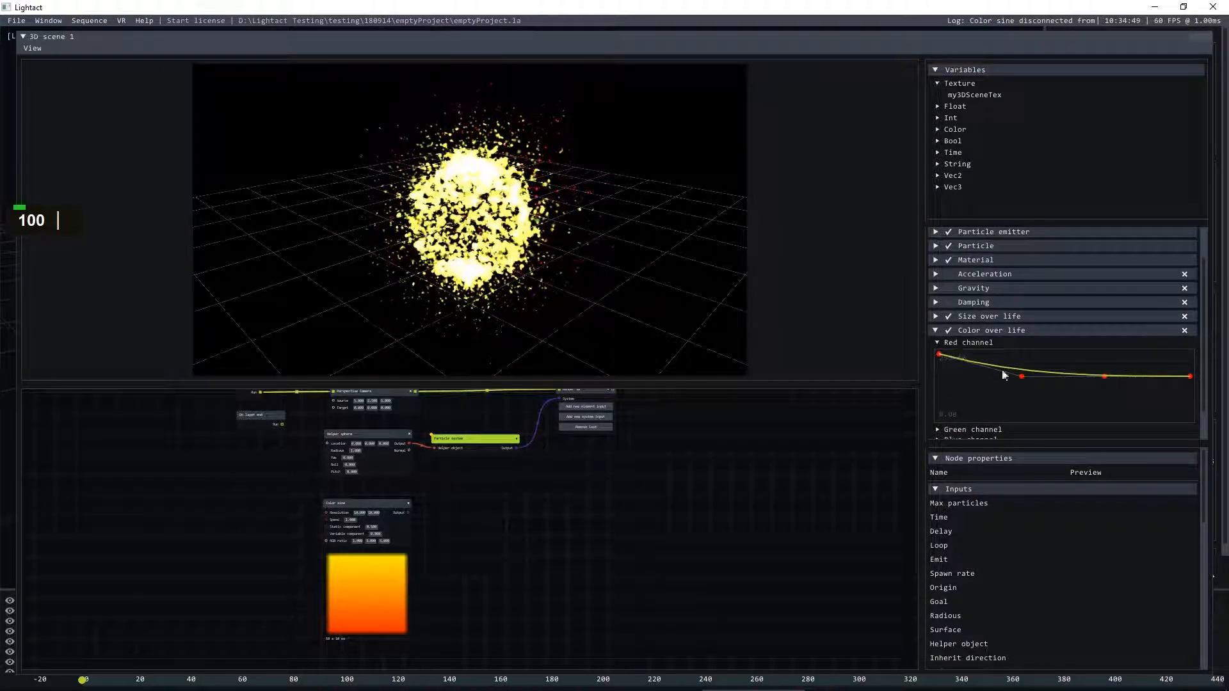
pyautogui.moveTo(1023, 377); pyautogui.dragTo(1025, 428)
pyautogui.moveTo(1104, 375); pyautogui.dragTo(1104, 438)
pyautogui.moveTo(1188, 375); pyautogui.dragTo(1194, 435)
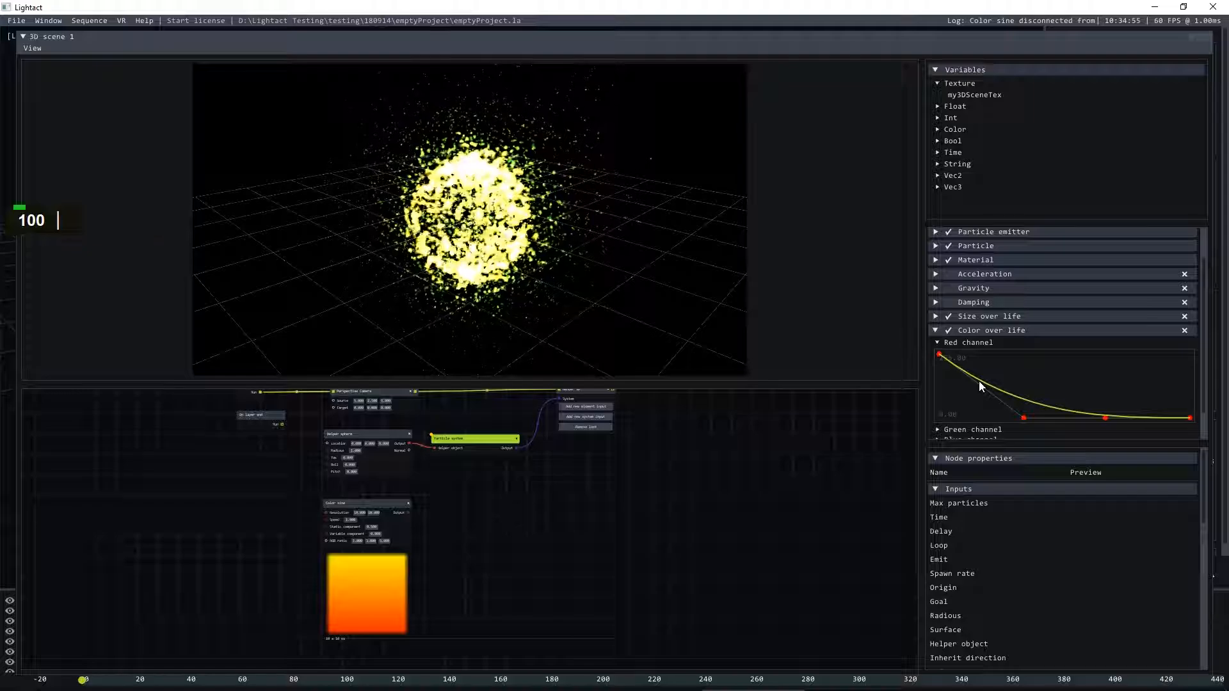
pyautogui.scroll(-2, 978, 382)
pyautogui.click(937, 343)
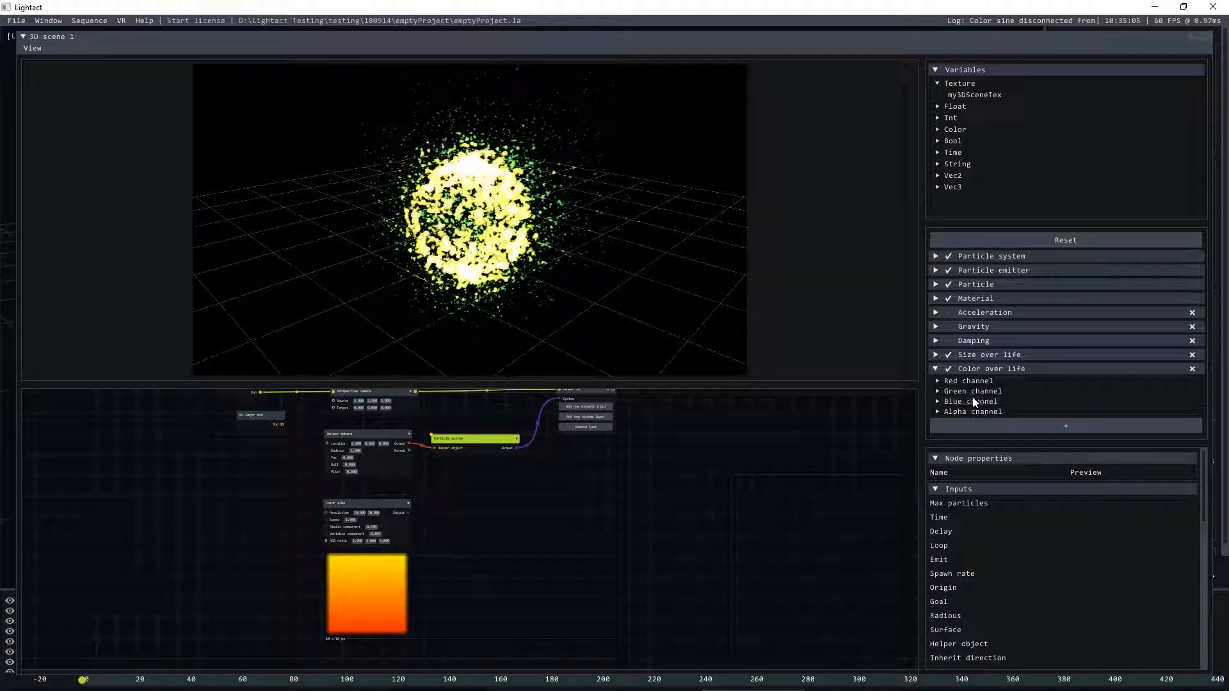
pyautogui.click(936, 381)
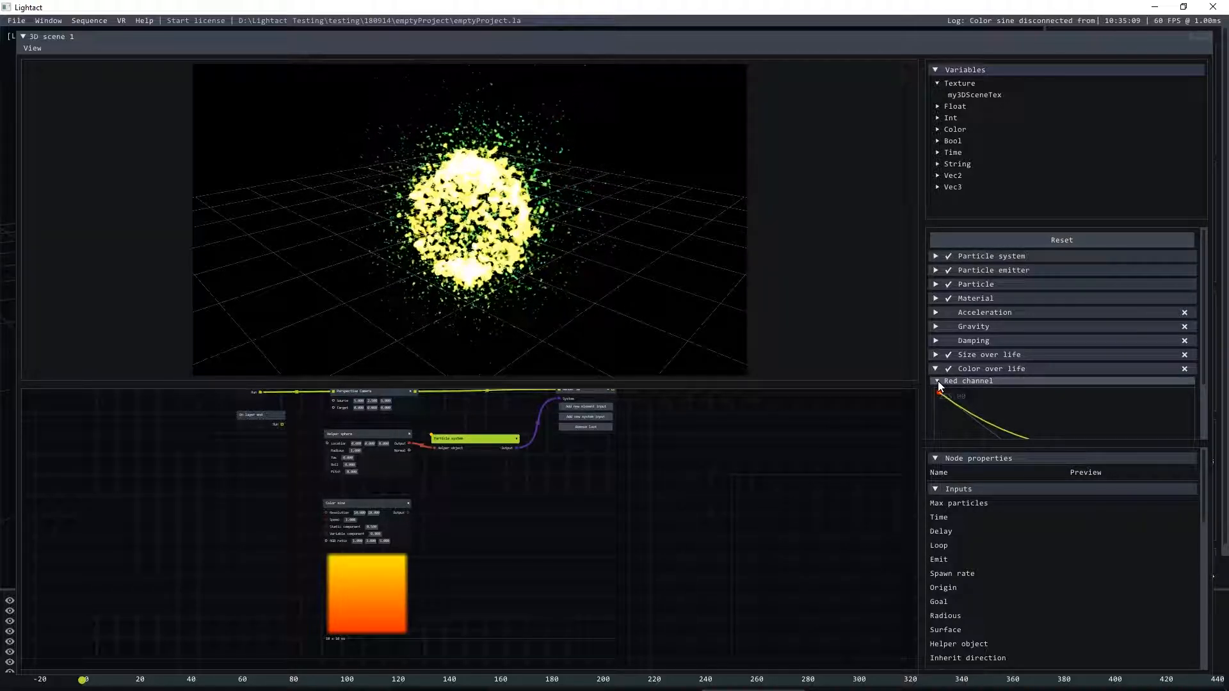
pyautogui.click(937, 382)
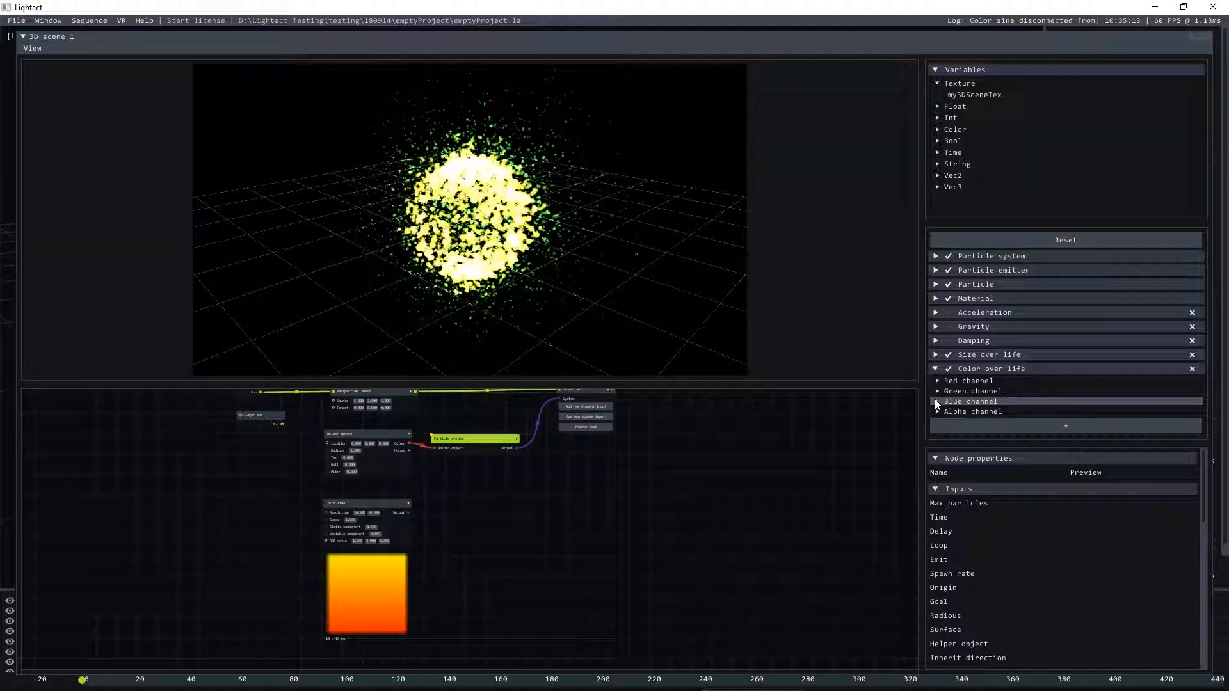
# - Shape the Green channel curve to drop steeply from its existing start to minimum by lowering the middle and end points, and collapse it
pyautogui.click(942, 390)
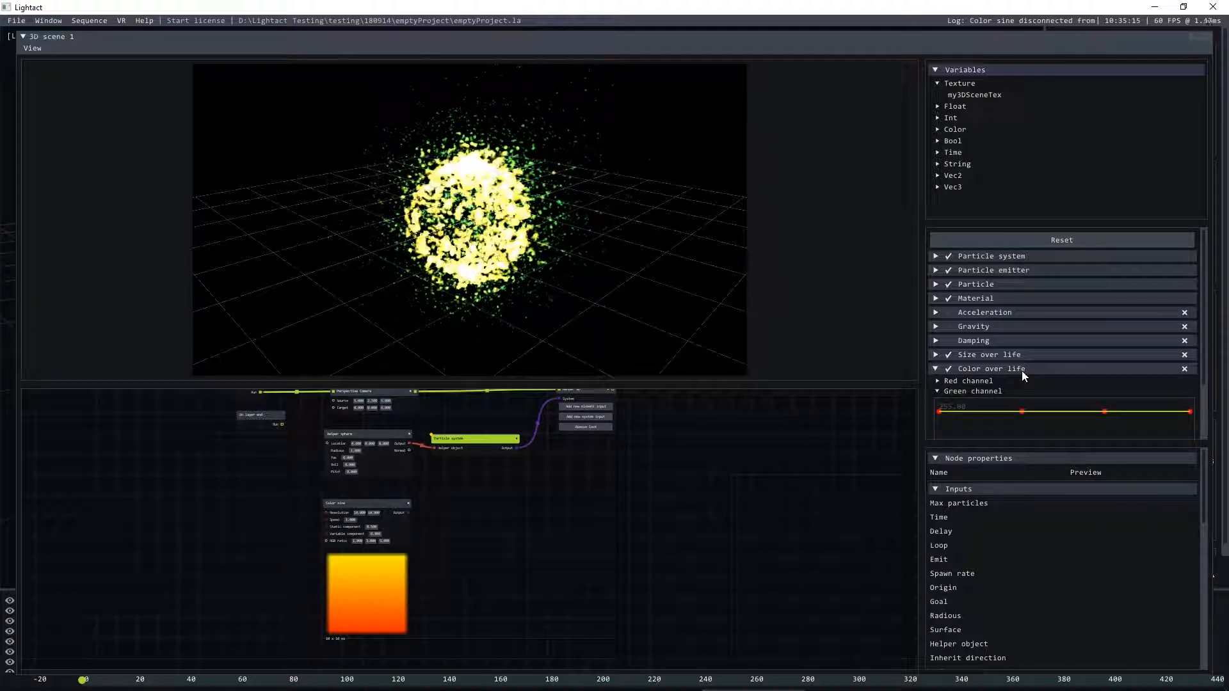
pyautogui.scroll(-3, 973, 373)
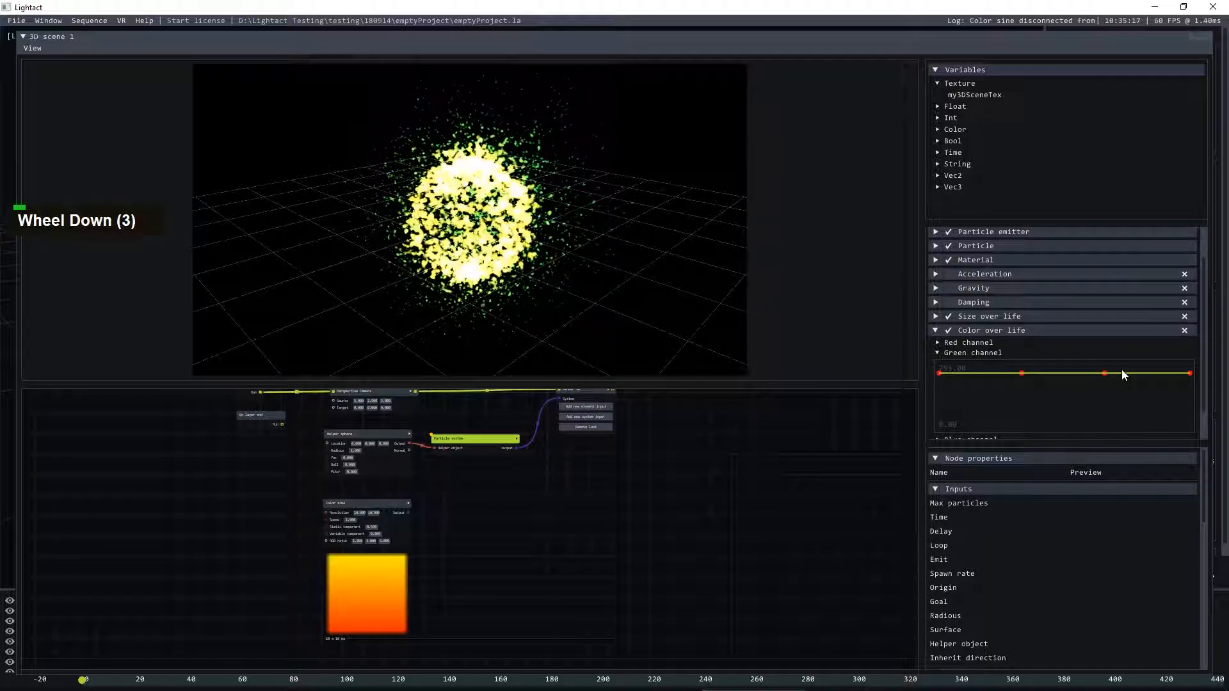
pyautogui.scroll(-3, 1157, 374)
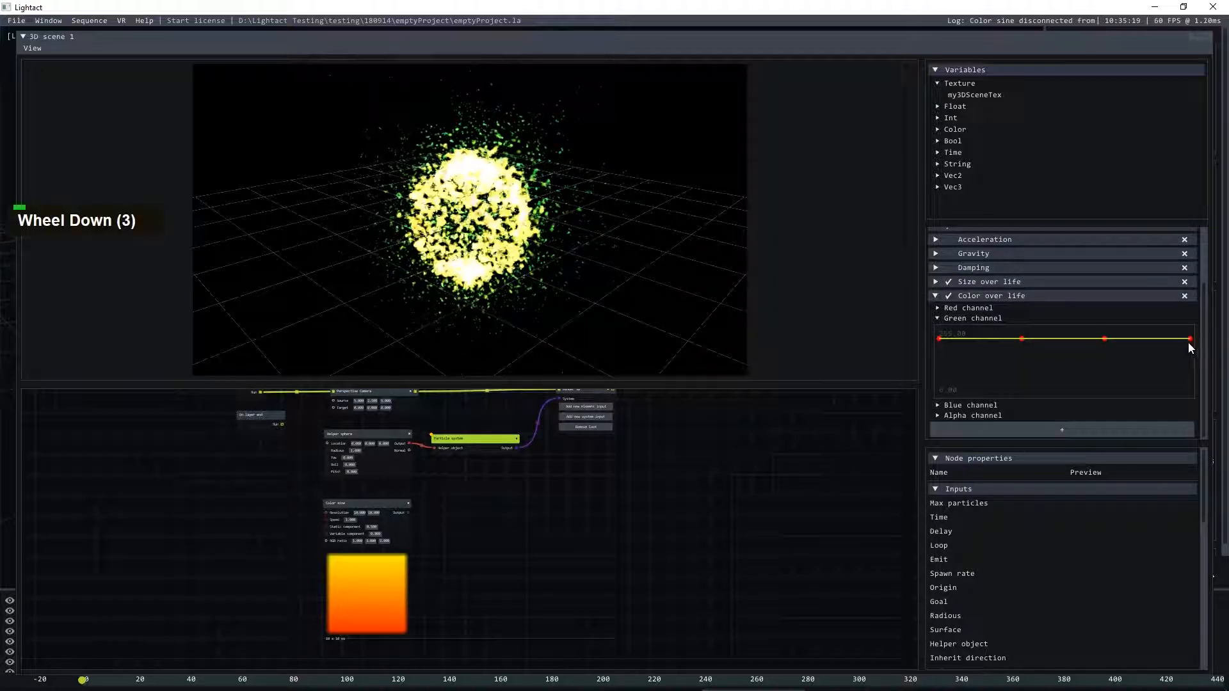
pyautogui.moveTo(1190, 338); pyautogui.dragTo(1181, 391)
pyautogui.moveTo(1107, 338); pyautogui.dragTo(1074, 404)
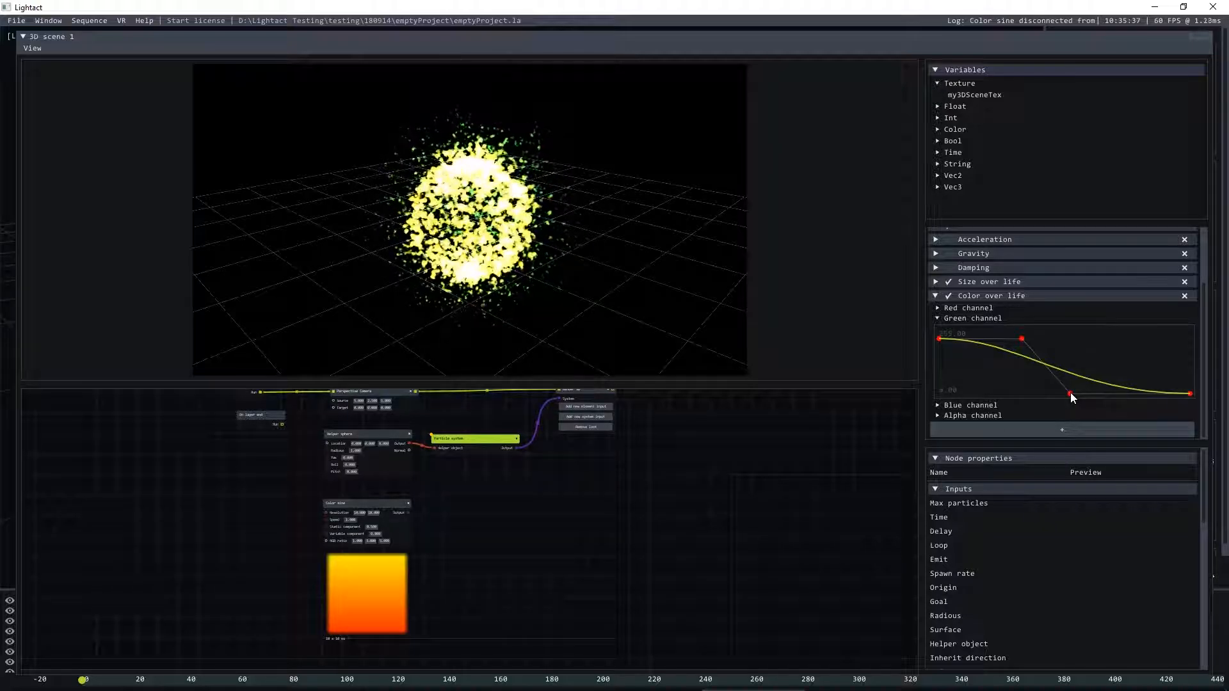
pyautogui.moveTo(1070, 393); pyautogui.dragTo(1021, 394)
pyautogui.moveTo(1019, 338); pyautogui.dragTo(998, 374)
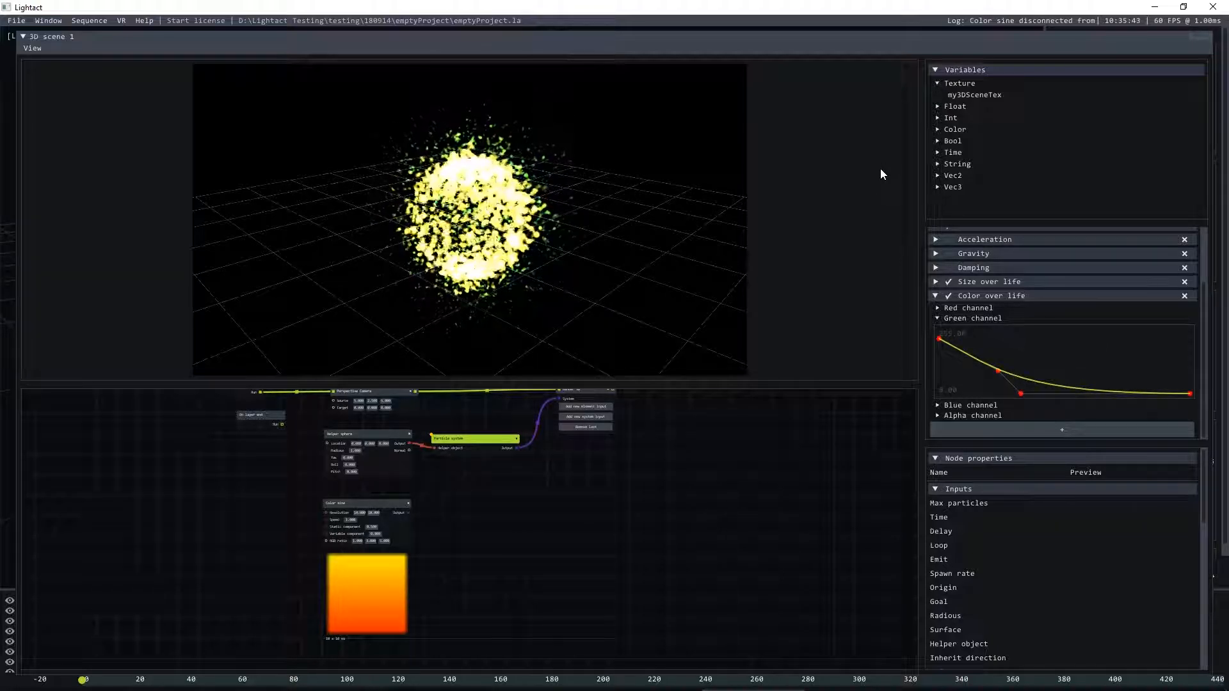
pyautogui.moveTo(998, 371); pyautogui.dragTo(992, 382)
pyautogui.click(939, 319)
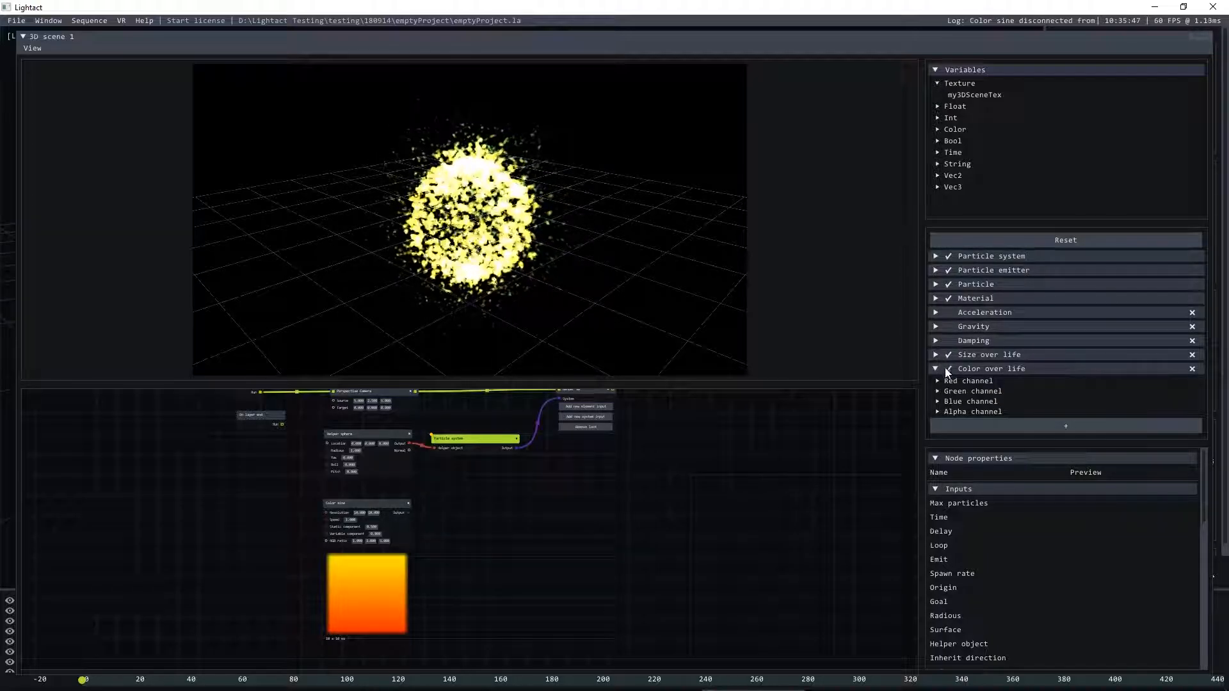
# - Shape the Blue channel curve to start at minimum and rise to maximum at the end of life
pyautogui.click(938, 402)
pyautogui.scroll(-4, 1011, 355)
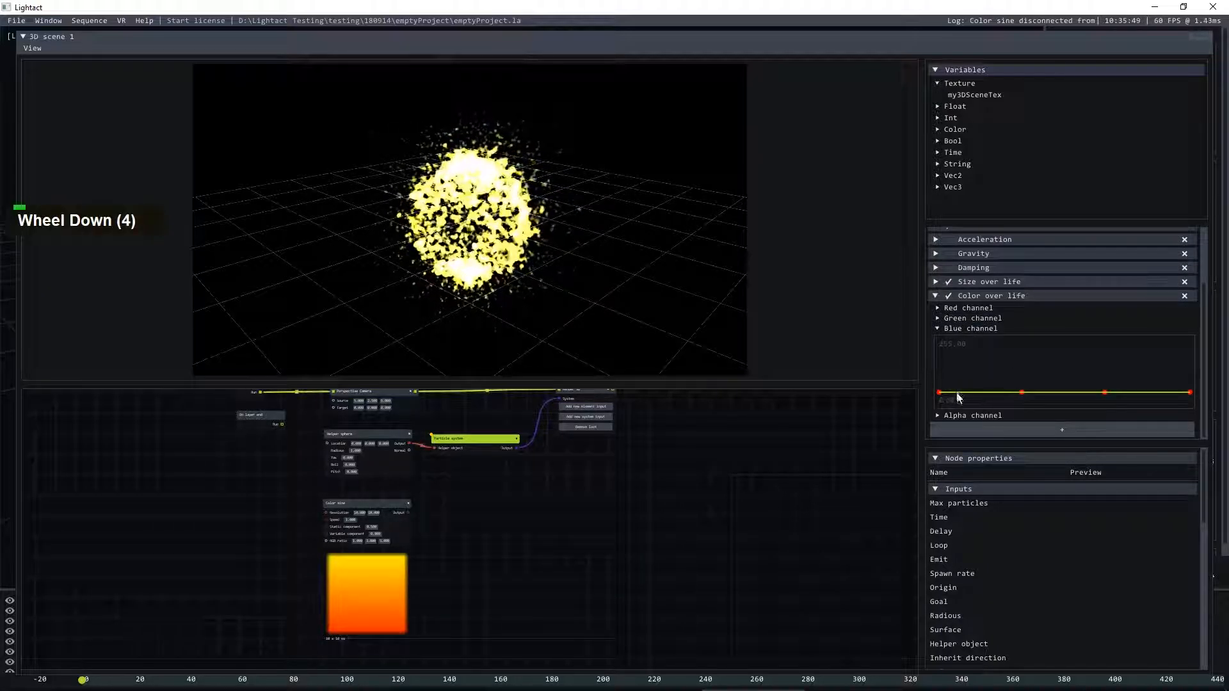
pyautogui.moveTo(939, 340); pyautogui.dragTo(939, 398)
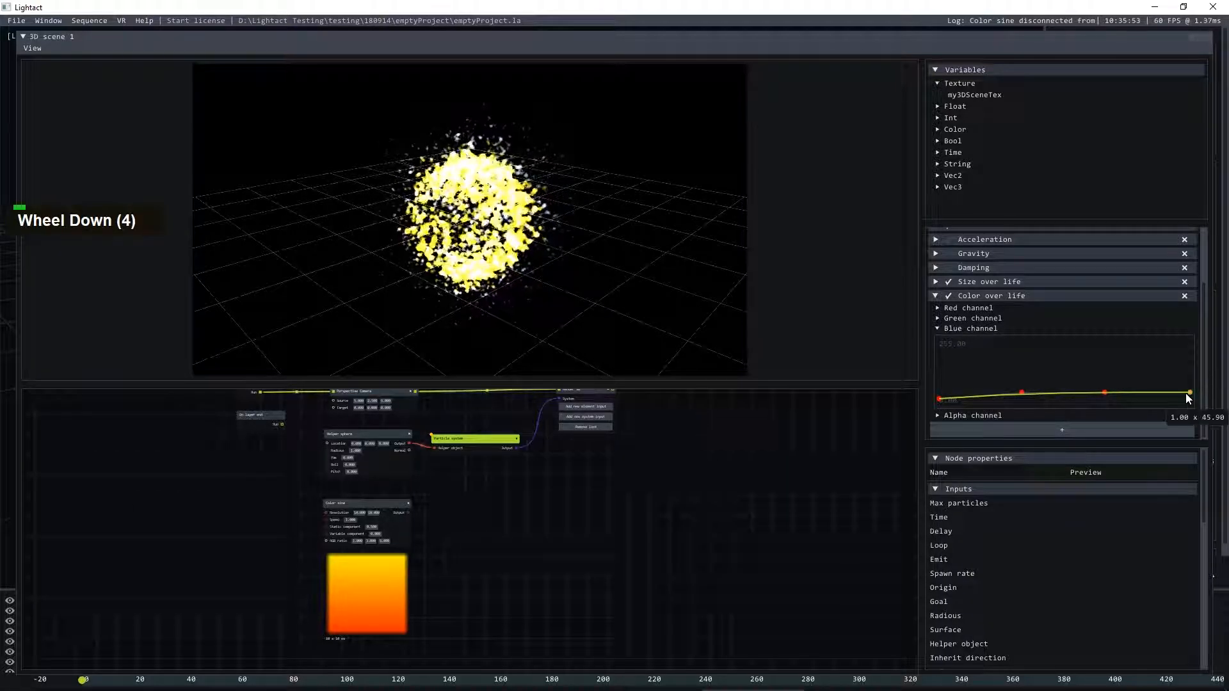
pyautogui.moveTo(1188, 391); pyautogui.dragTo(1185, 318)
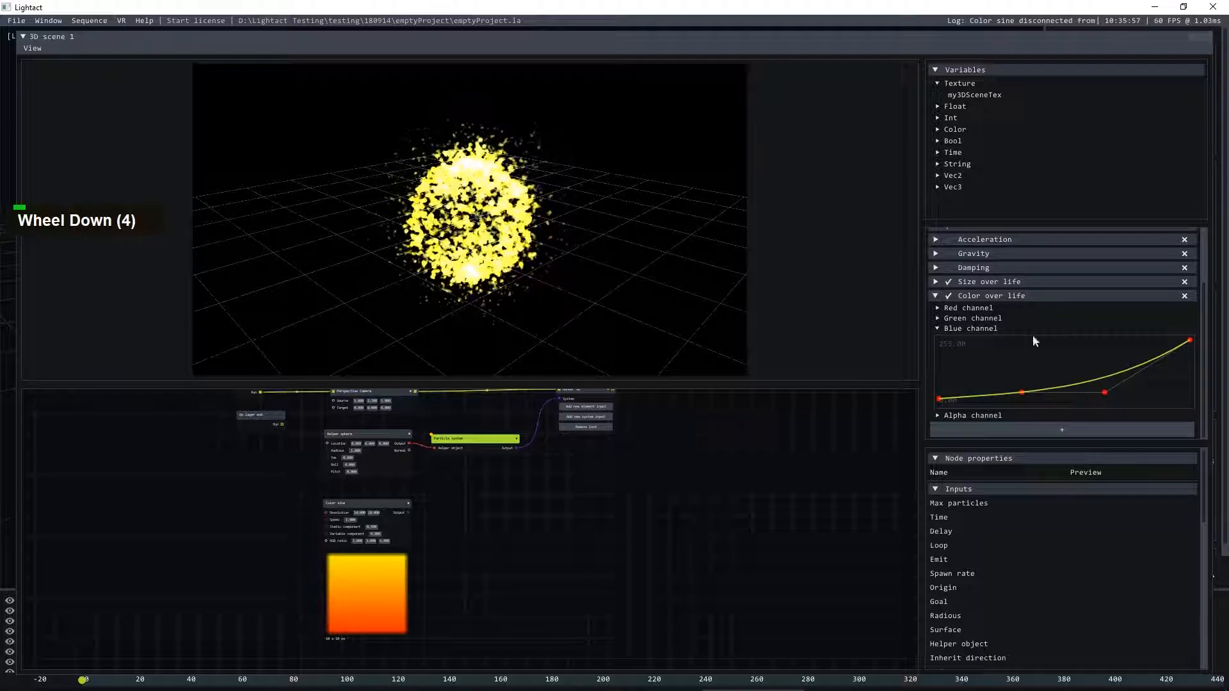
# - Lower the start point of the Green channel curve and collapse the Color over life modifier
pyautogui.click(936, 318)
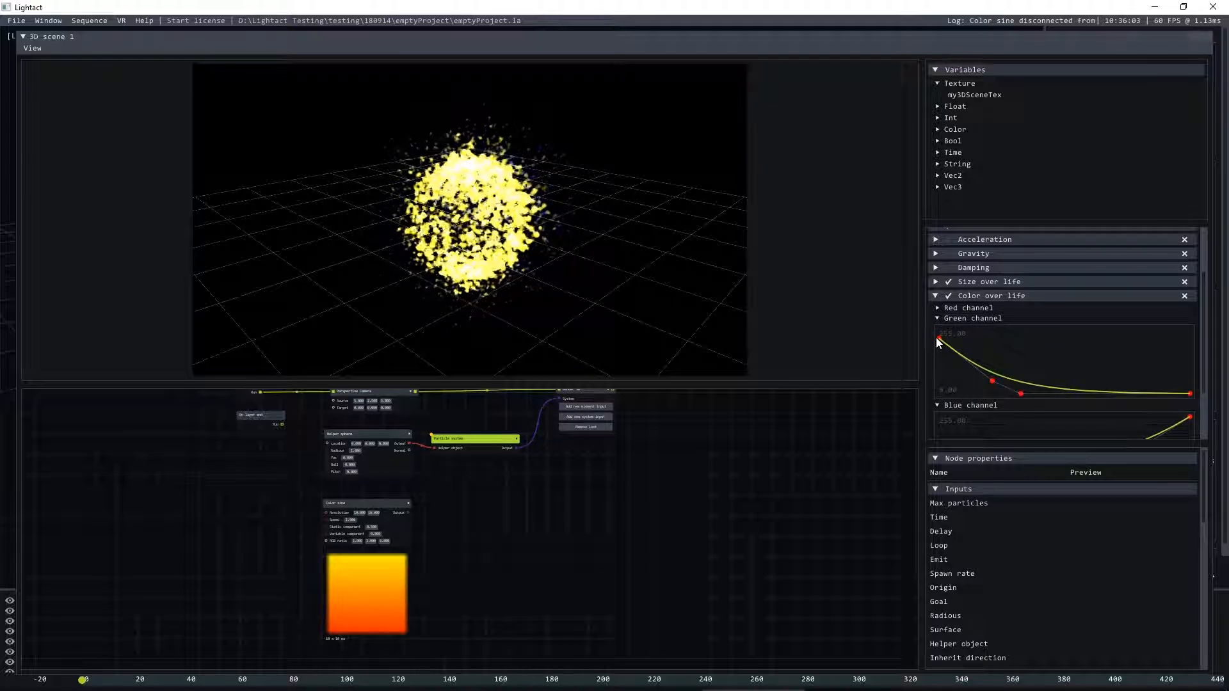
pyautogui.moveTo(939, 338); pyautogui.dragTo(937, 359)
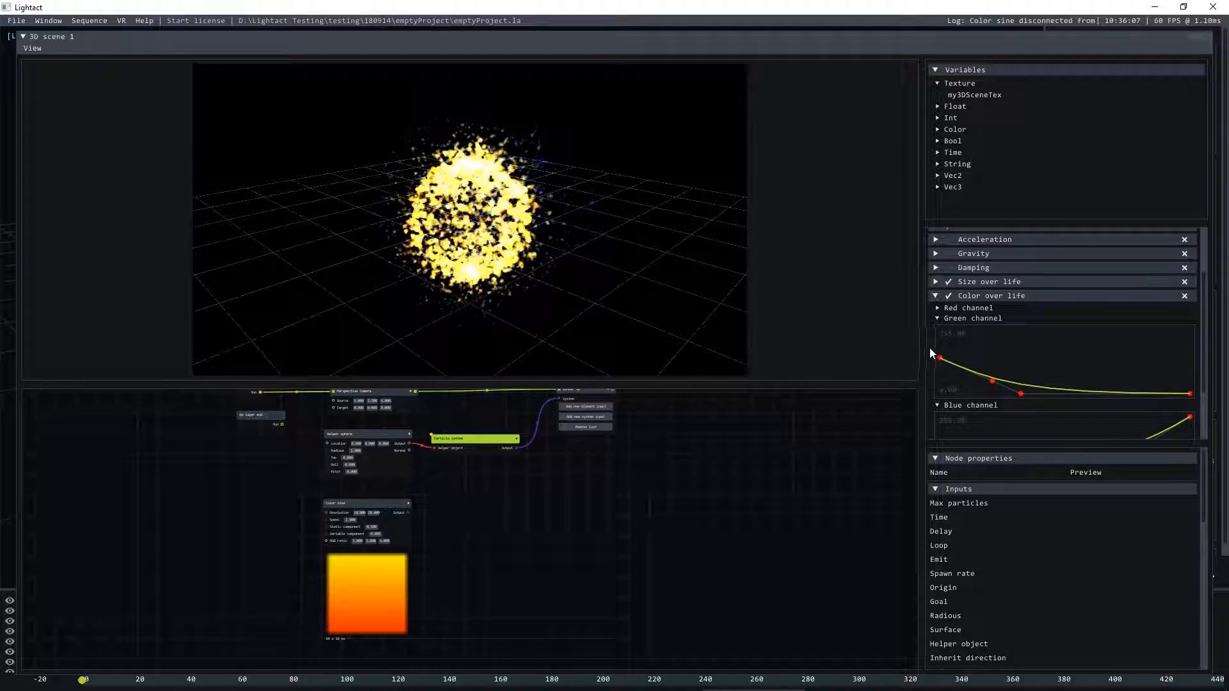
pyautogui.click(935, 296)
# - Add a Fractal Brownian Motion noise modifier to the particle system and enable it
pyautogui.click(1004, 386)
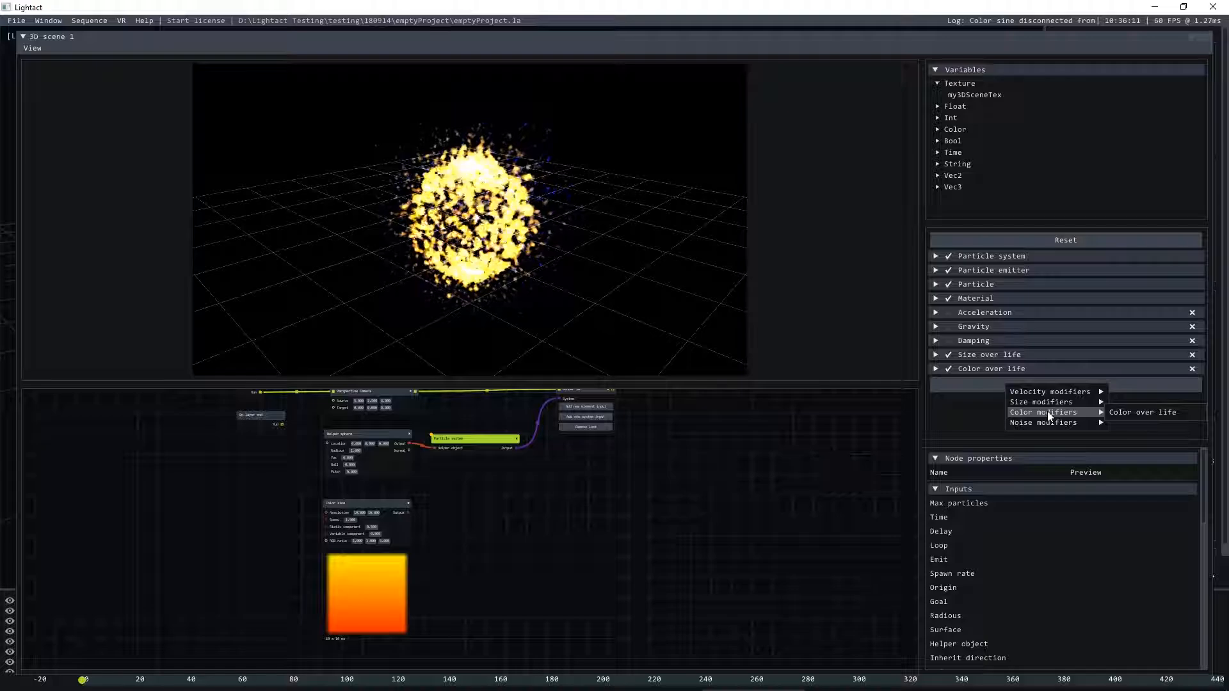
pyautogui.moveTo(1056, 424)
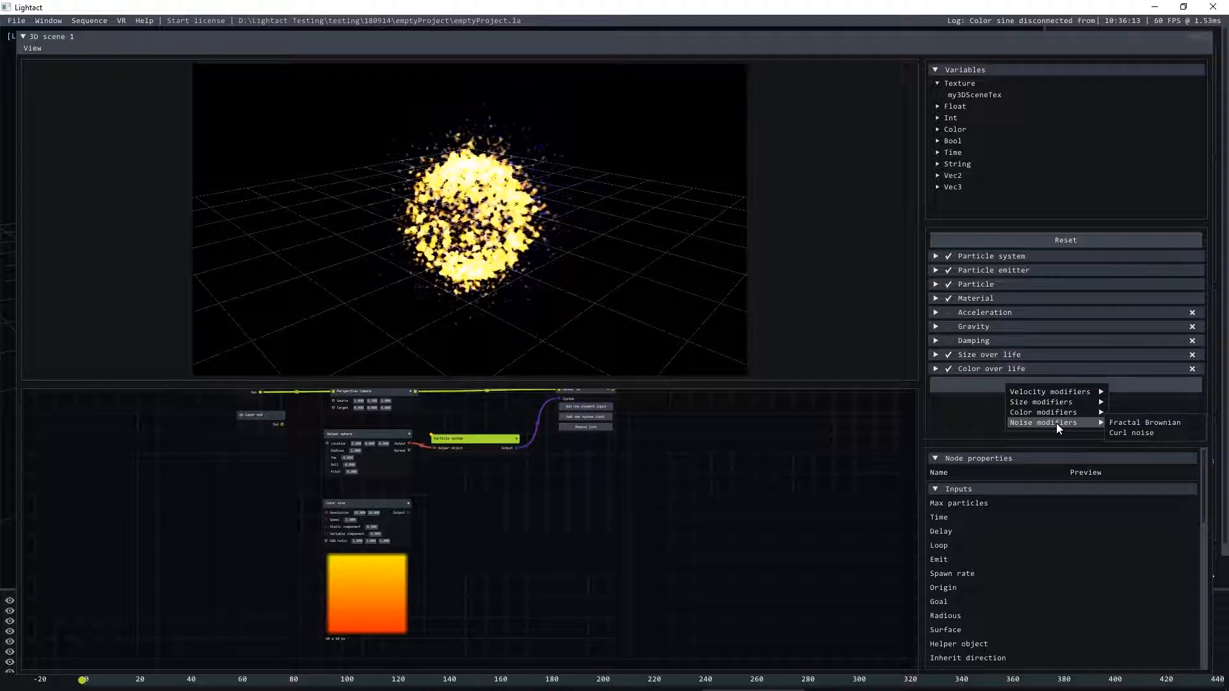
pyautogui.click(1154, 424)
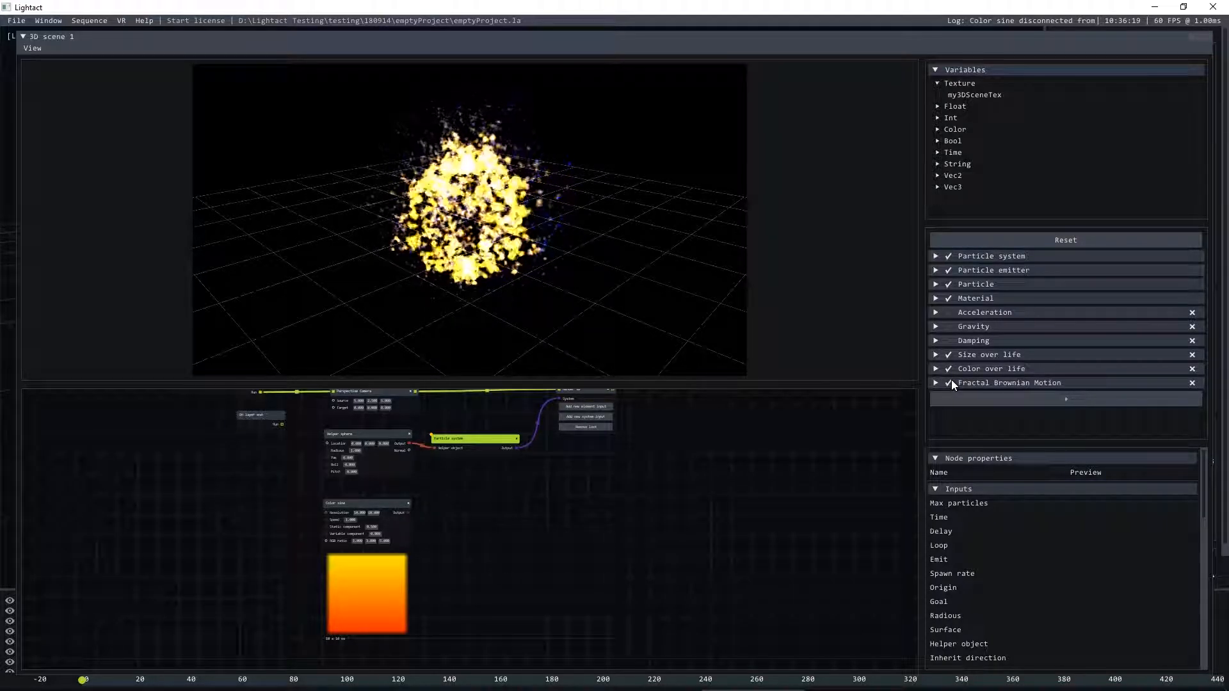
# - Raise the middle points of the Green channel curve, one to about 0.65 x 91.80, and collapse Color over life
pyautogui.scroll(-5, 1046, 396)
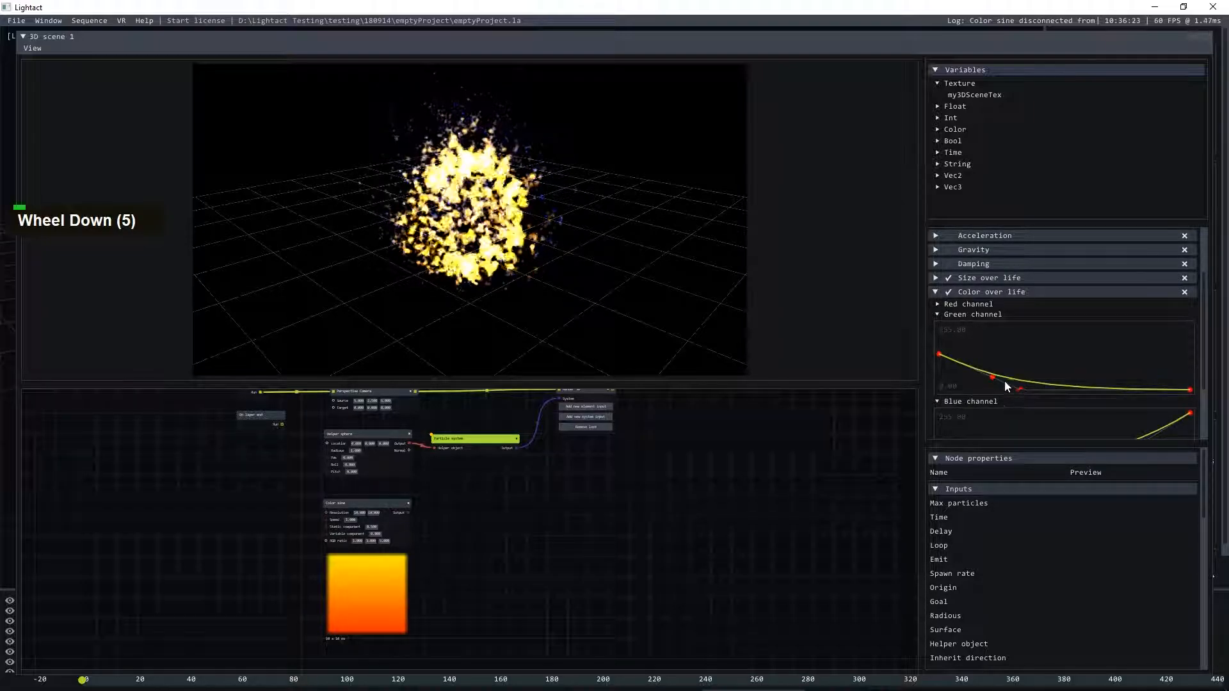
pyautogui.moveTo(994, 378); pyautogui.dragTo(1099, 368)
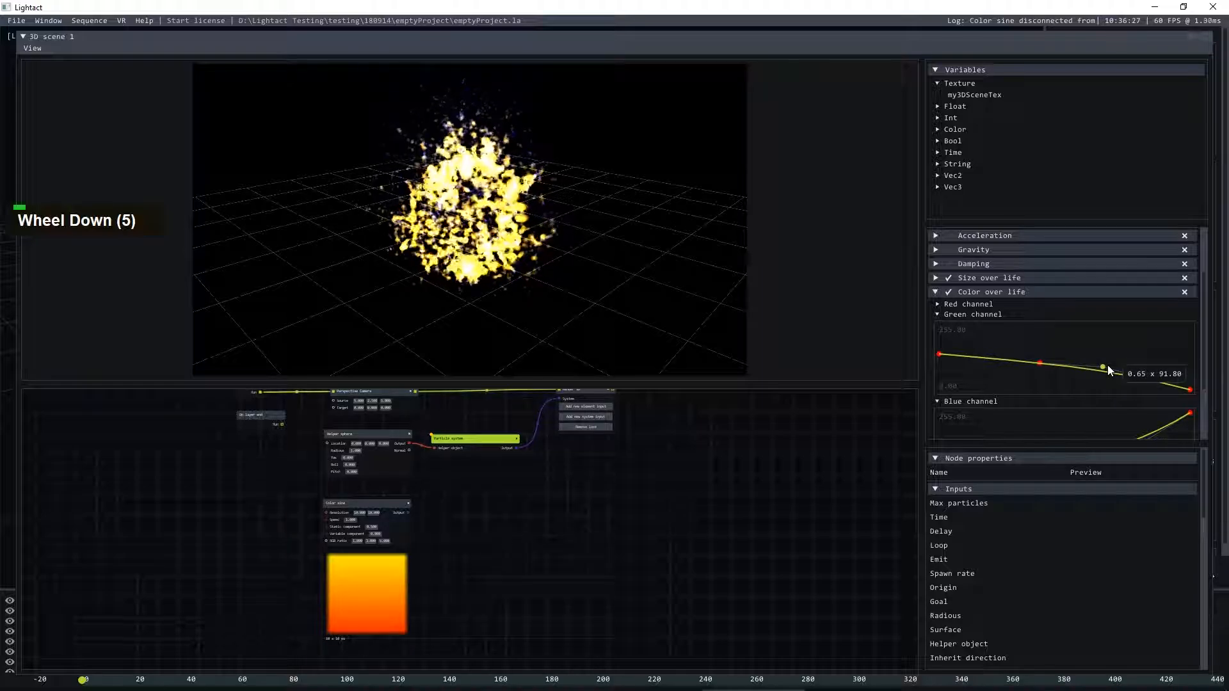
pyautogui.click(934, 292)
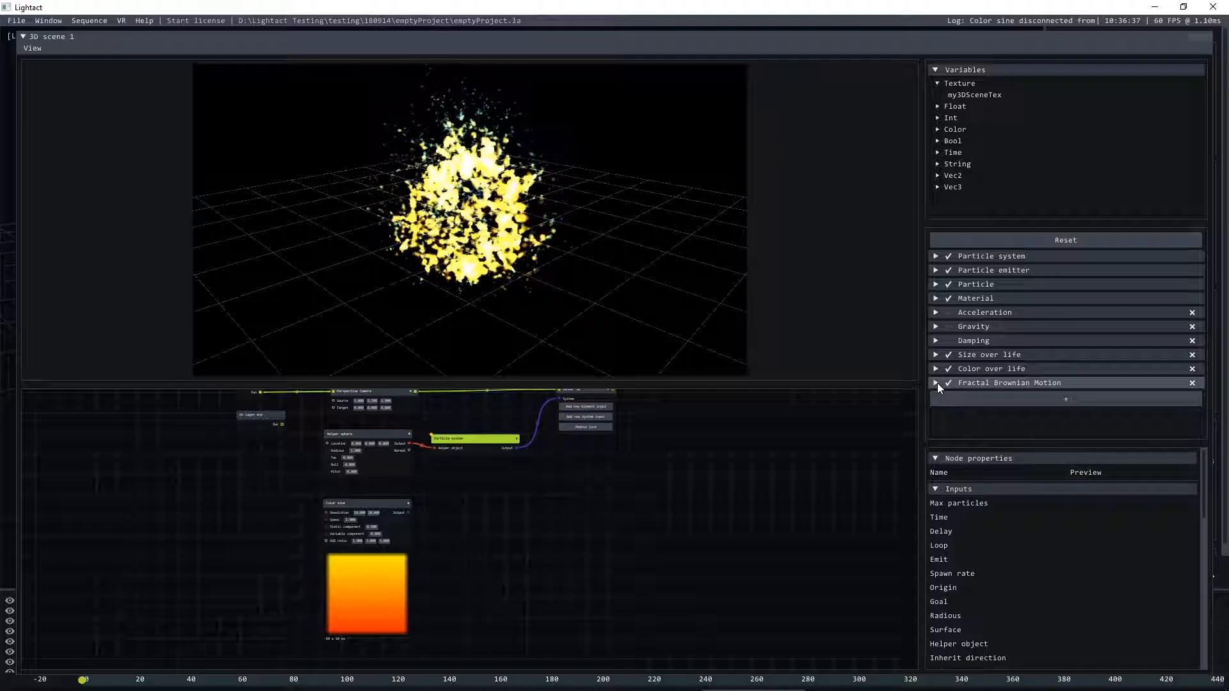
# - Add a Curl noise modifier, enable it to test its effect on the particles and disable it again
pyautogui.click(1024, 403)
pyautogui.moveTo(1107, 447)
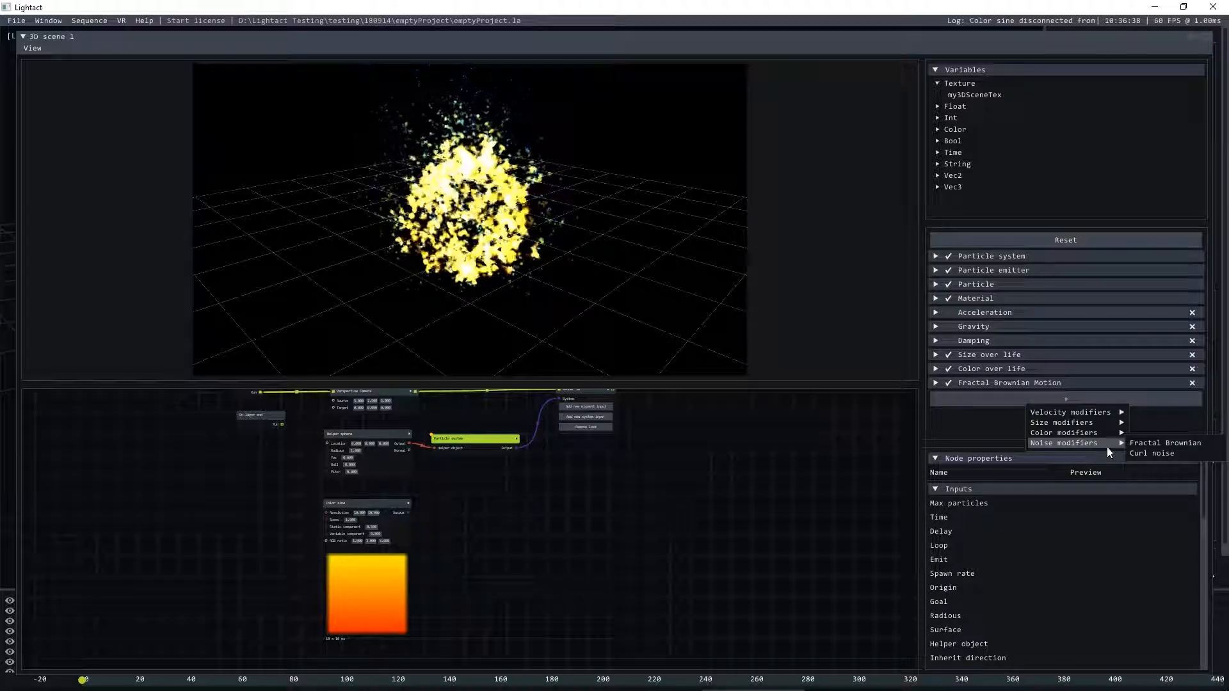
pyautogui.click(1164, 453)
pyautogui.click(948, 397)
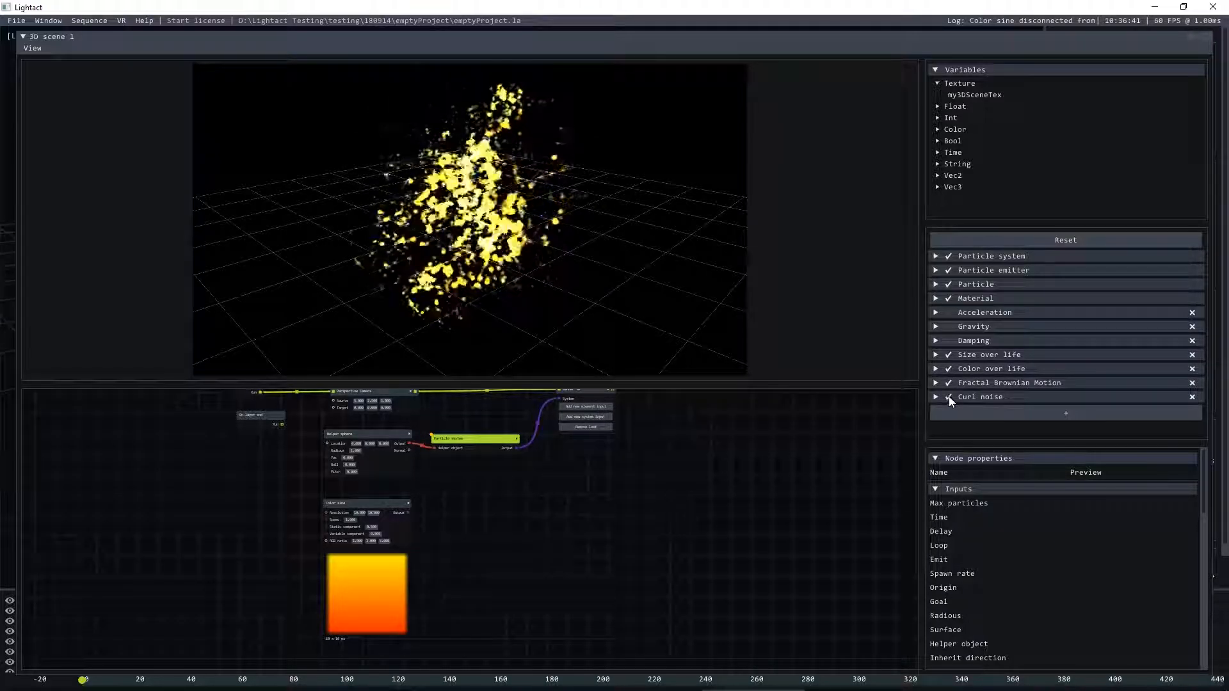
pyautogui.click(948, 397)
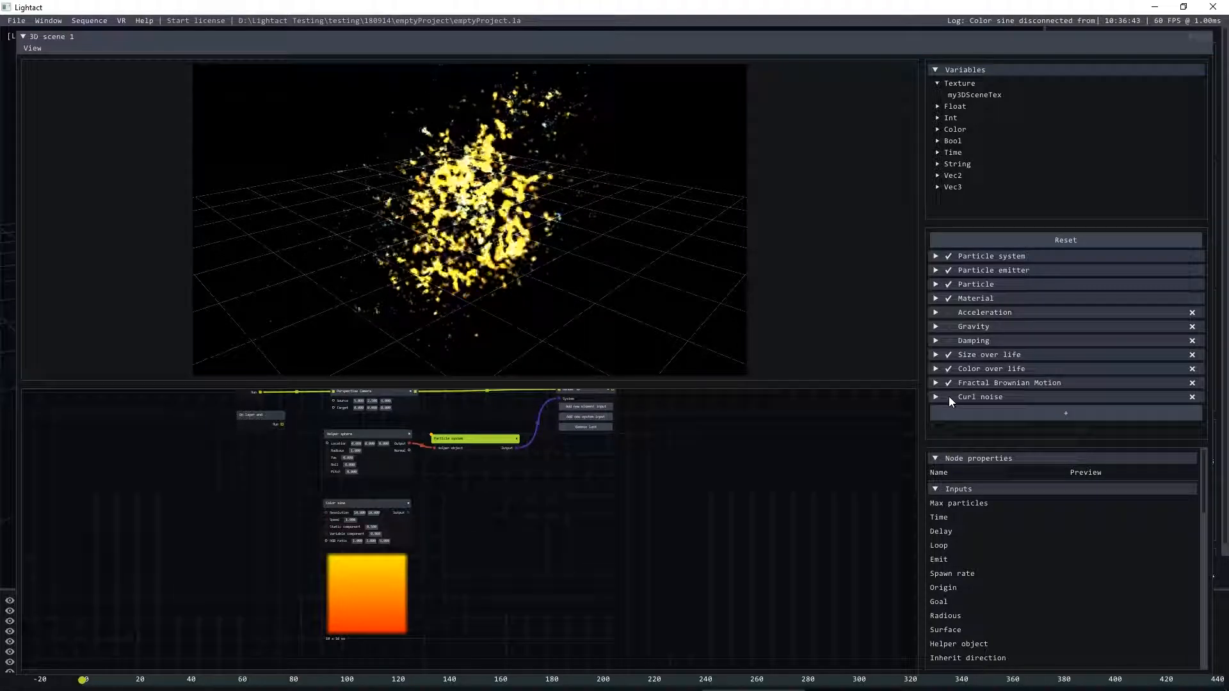
pyautogui.scroll(1, 935, 397)
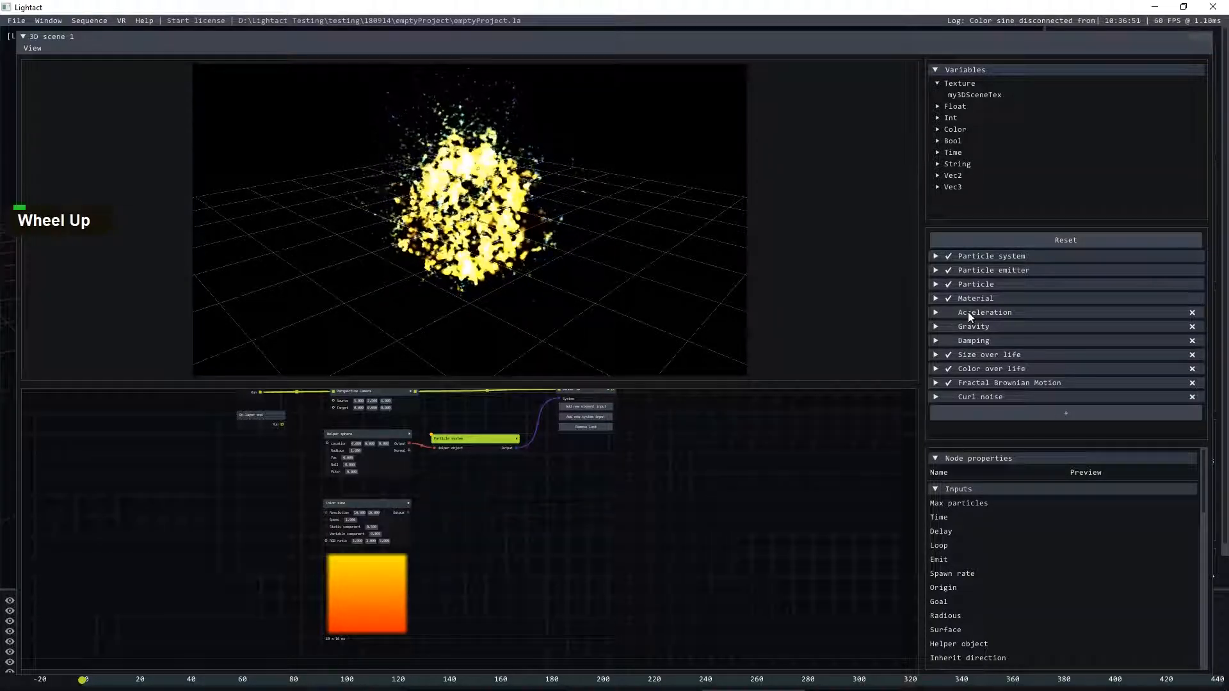
# - Examine the Particle and Particle emitter settings, including the available emitter types
pyautogui.click(933, 285)
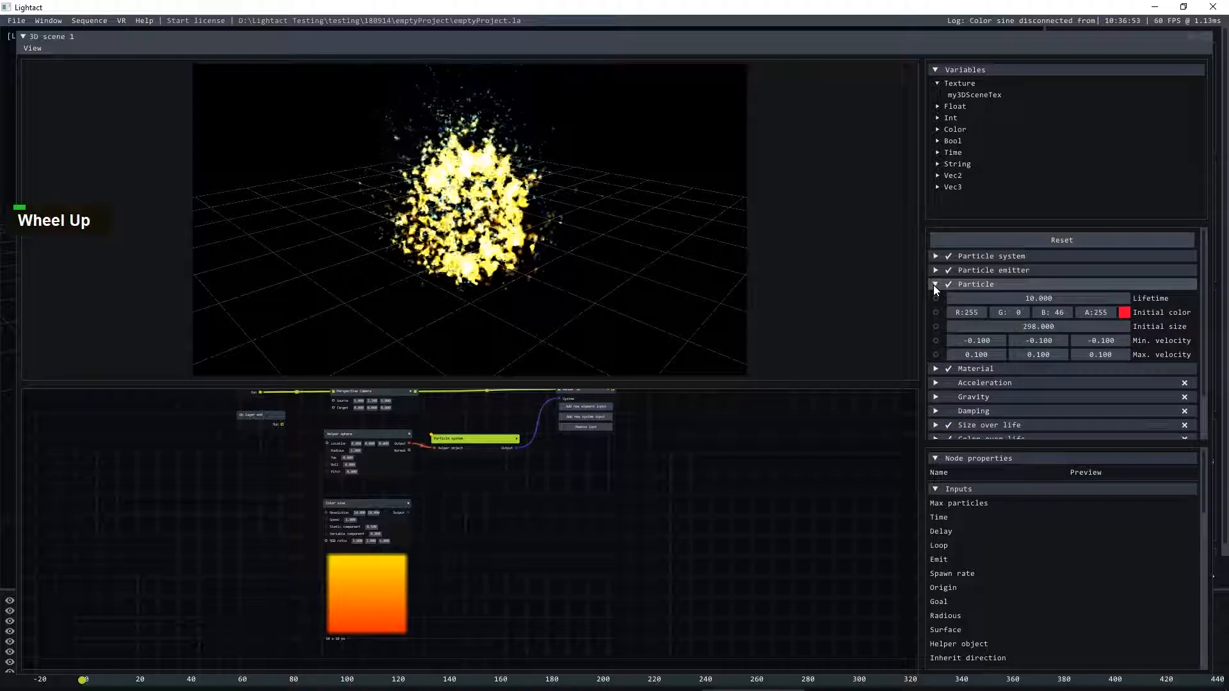
pyautogui.click(933, 270)
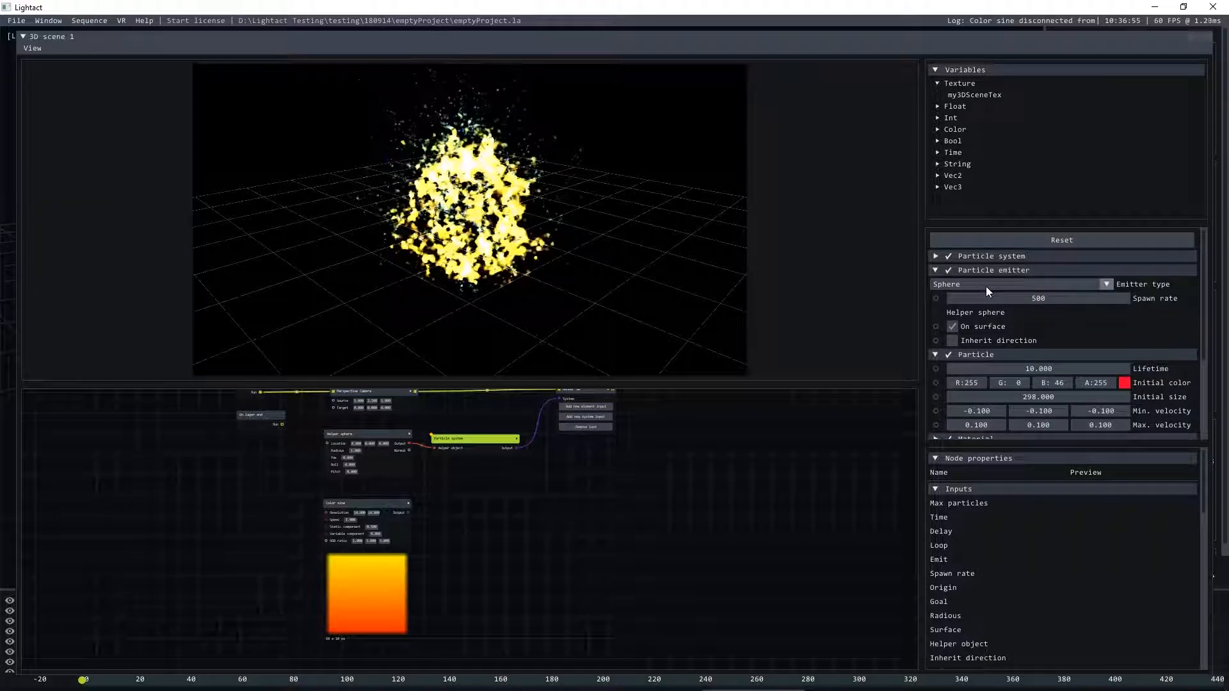
pyautogui.click(1039, 284)
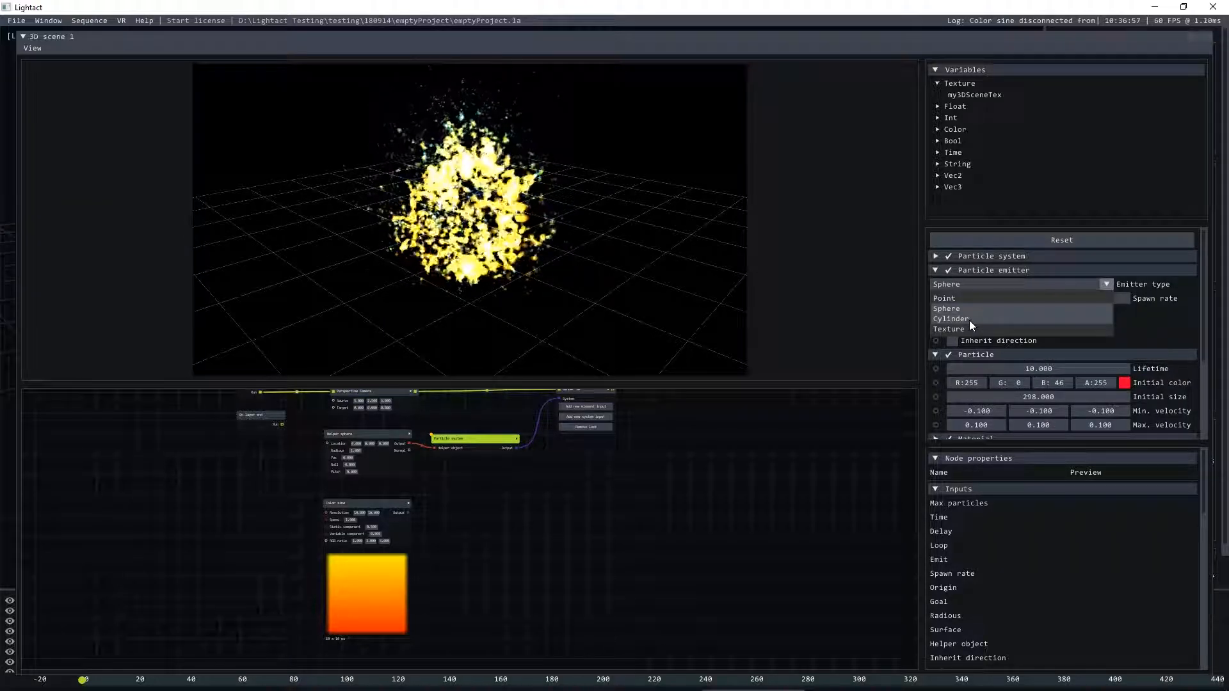
pyautogui.click(852, 439)
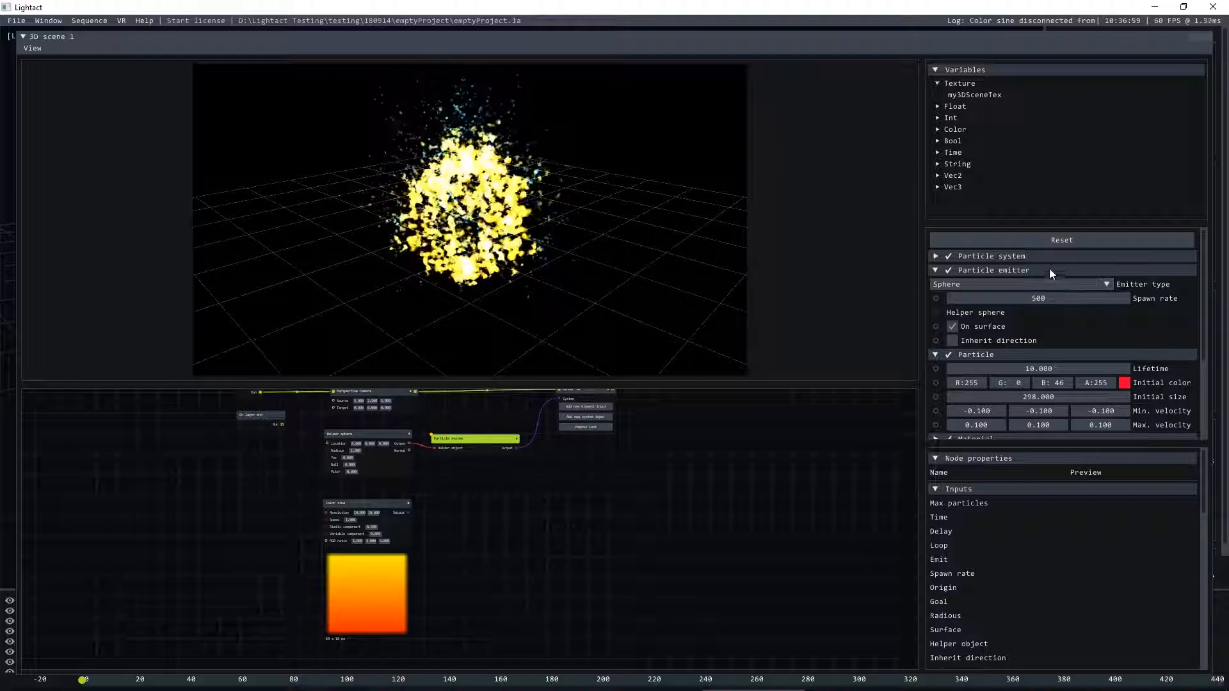
pyautogui.click(1048, 286)
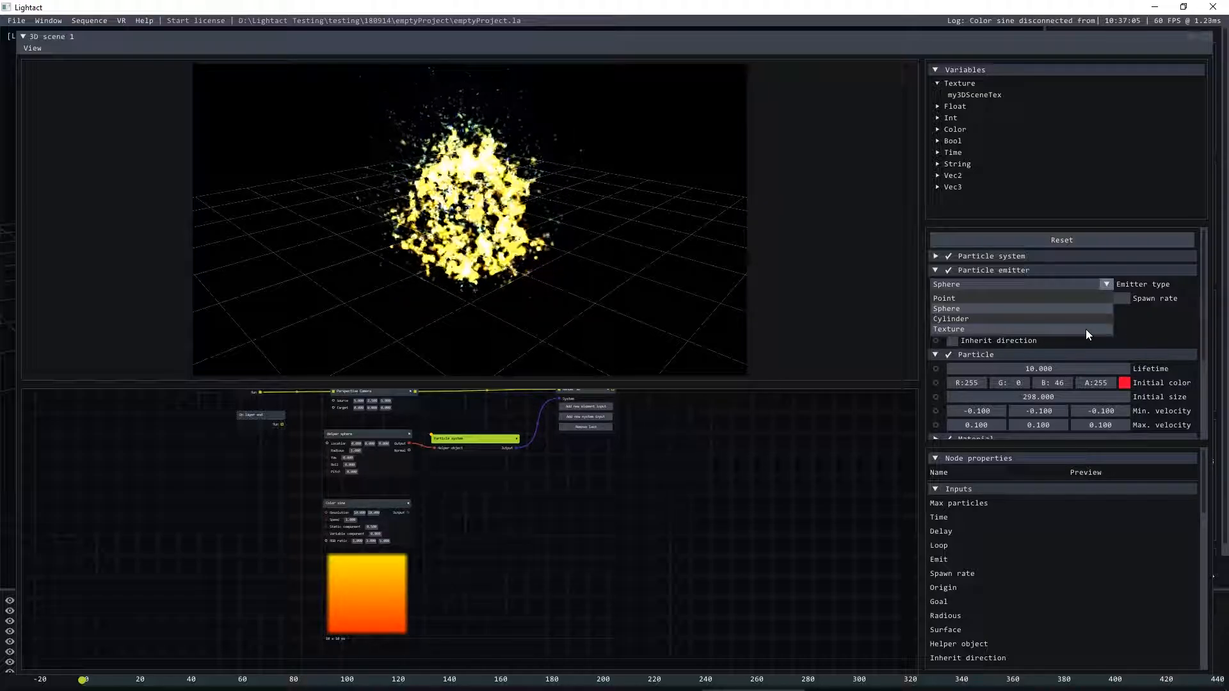
pyautogui.click(1168, 325)
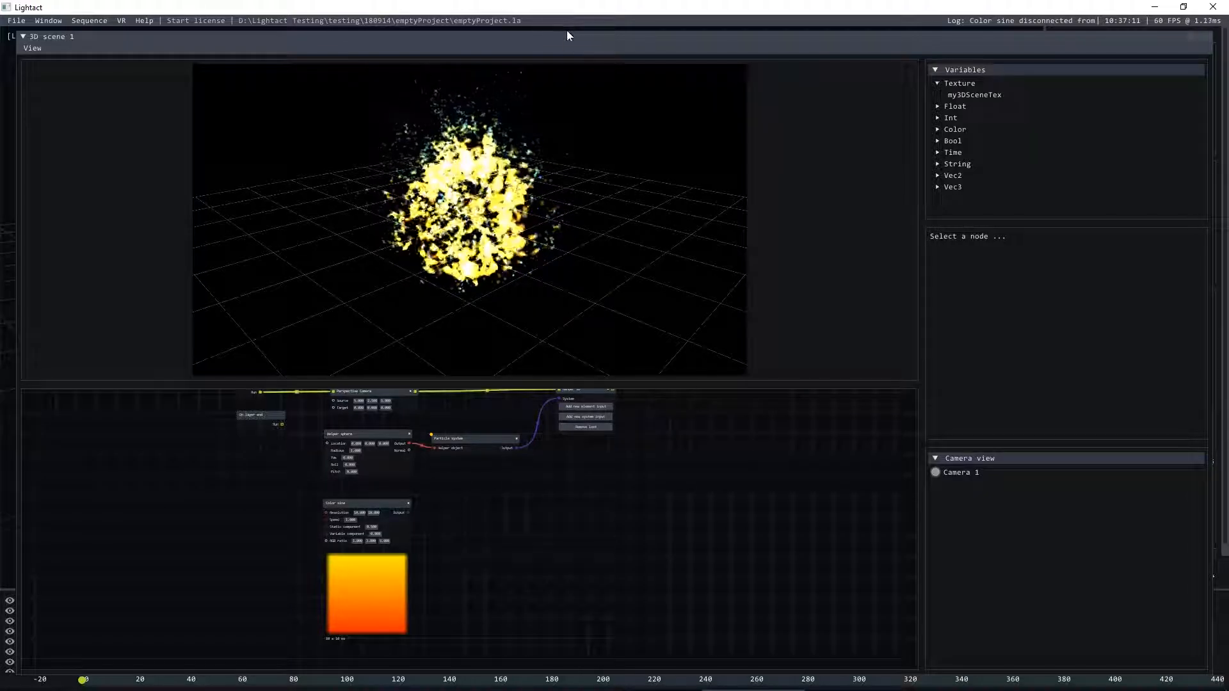
# - Restore the maximized 3D scene 1 window to its smaller size
pyautogui.doubleClick(564, 40)
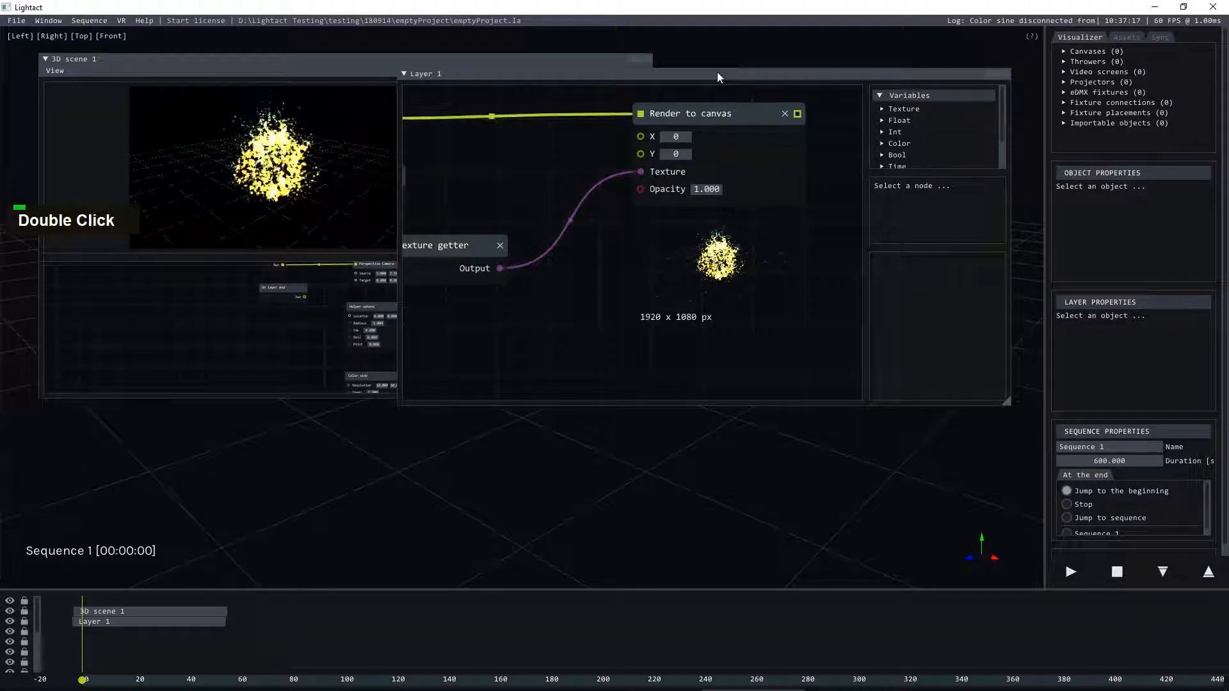
# - Inspect the particle texture preview in Layer 1 and maximize the 3D scene 1 window
pyautogui.scroll(-2, 781, 336)
pyautogui.scroll(4, 781, 336)
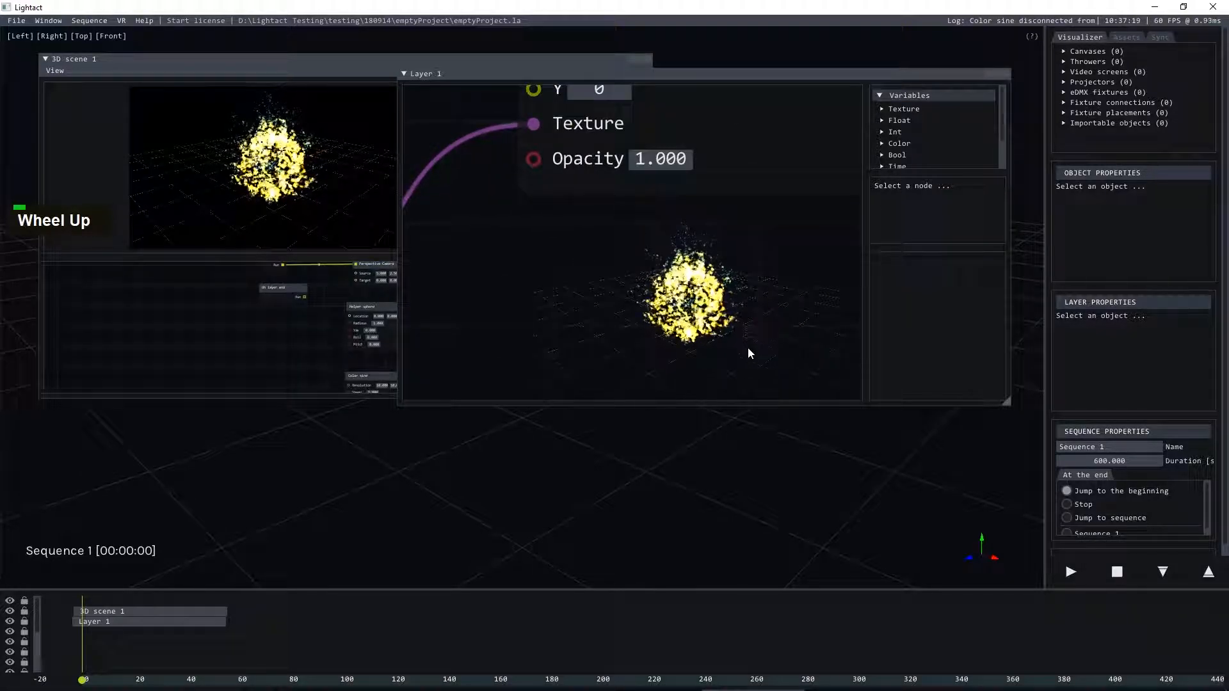
pyautogui.click(309, 63)
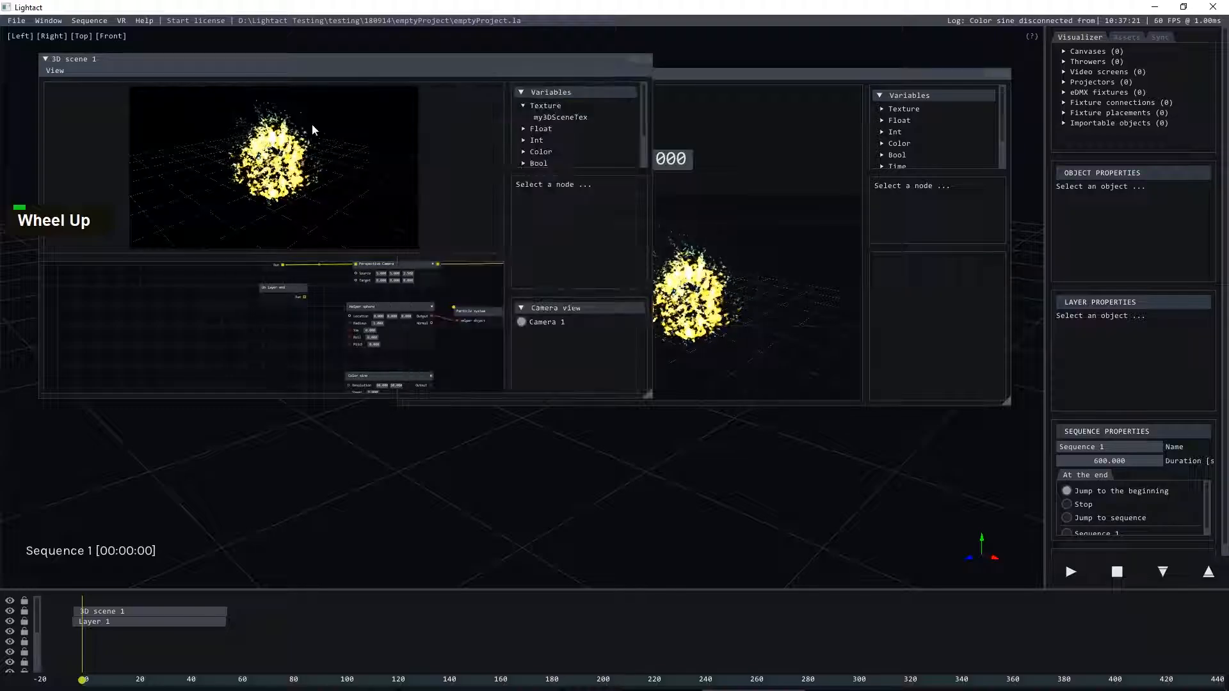
pyautogui.doubleClick(309, 63)
pyautogui.scroll(4, 359, 396)
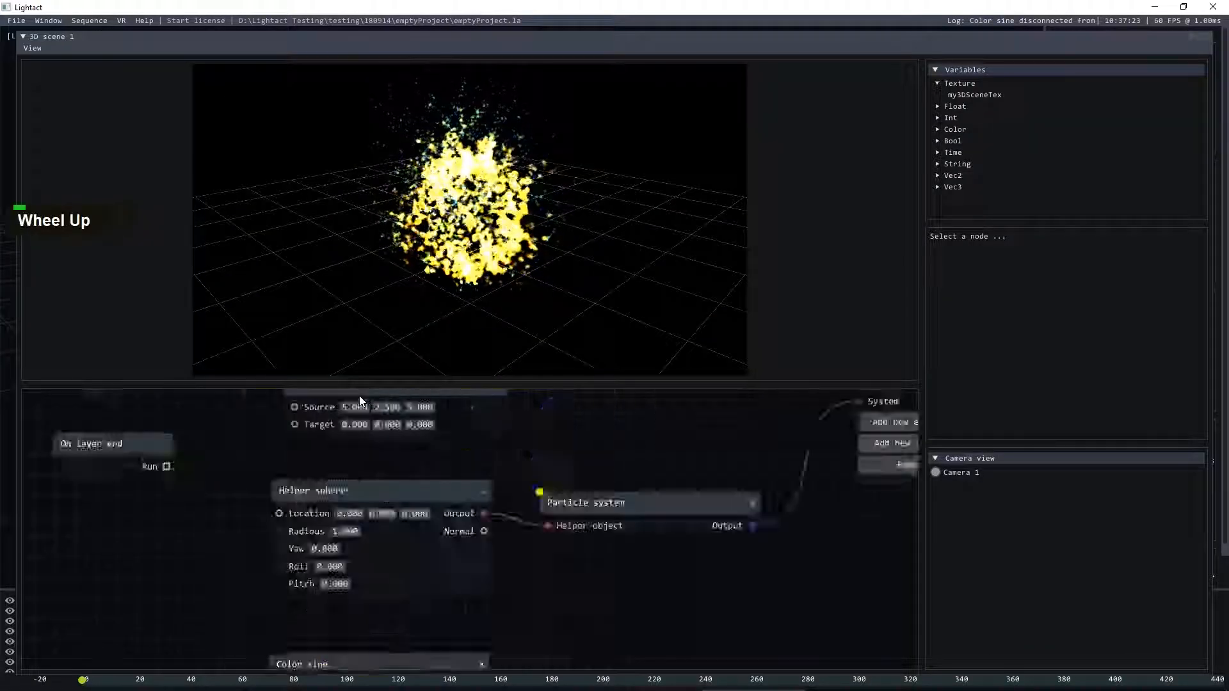
# - Set the Perspective Camera's Source to 3, 2, 3 to bring the camera closer to the particles
pyautogui.doubleClick(348, 417)
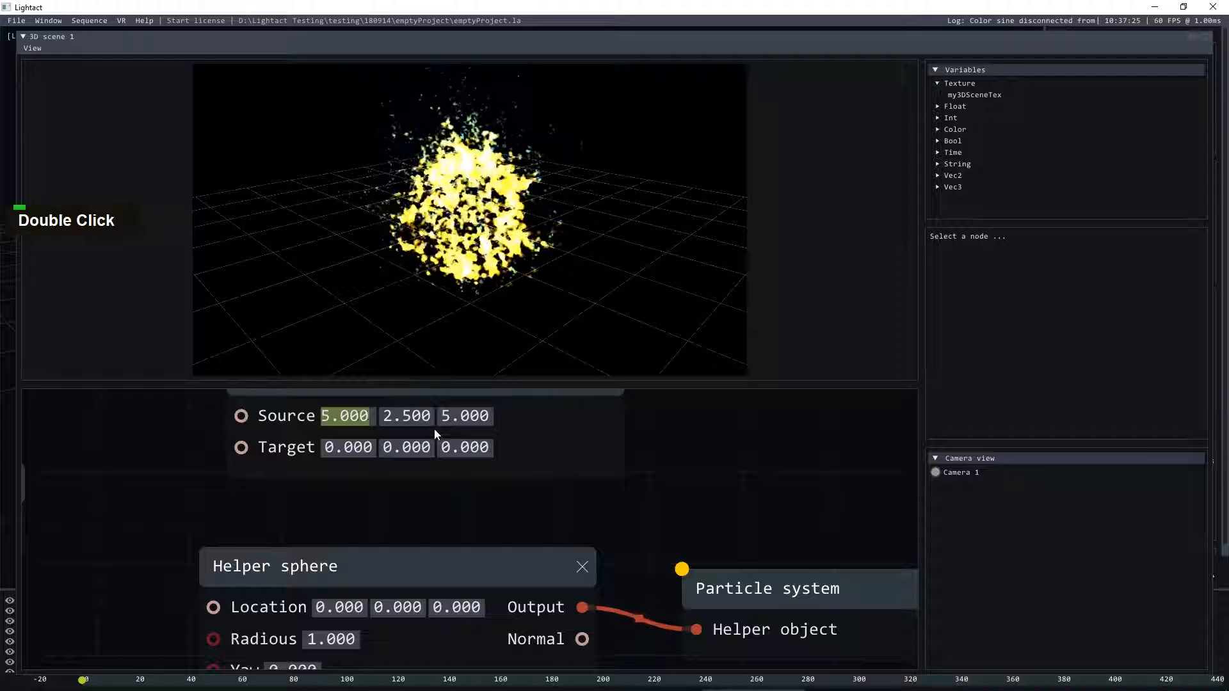
pyautogui.click(613, 483)
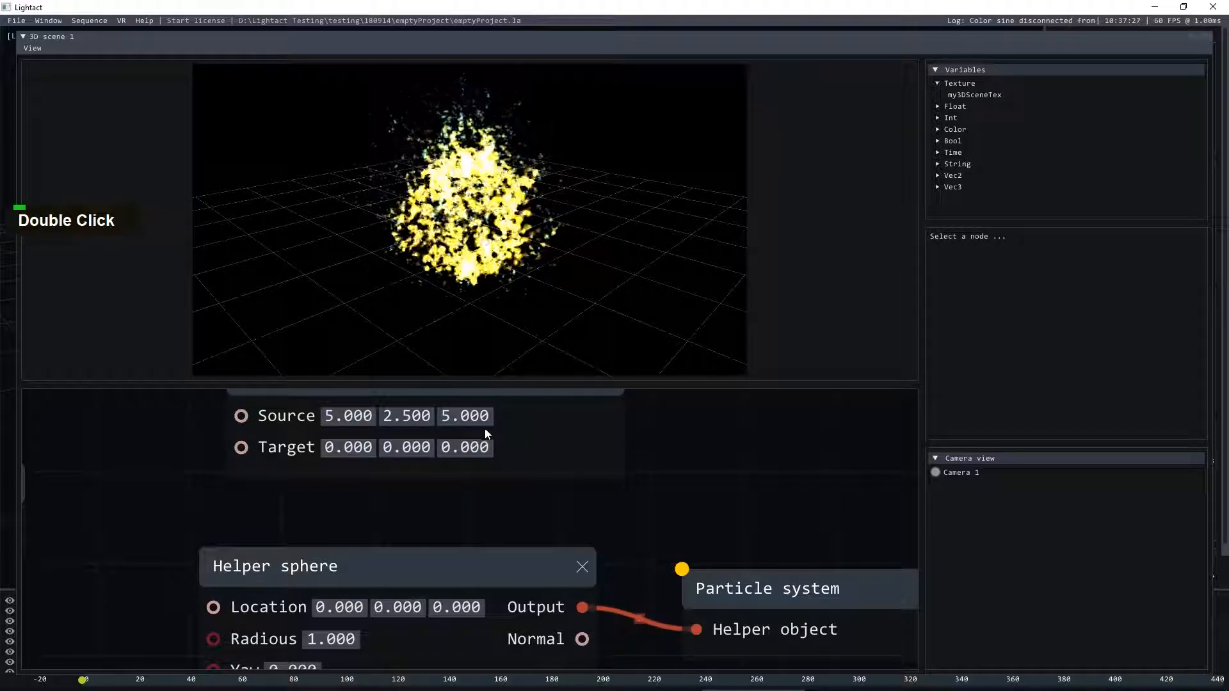
pyautogui.doubleClick(344, 421)
pyautogui.write('3')
pyautogui.press('Tab')
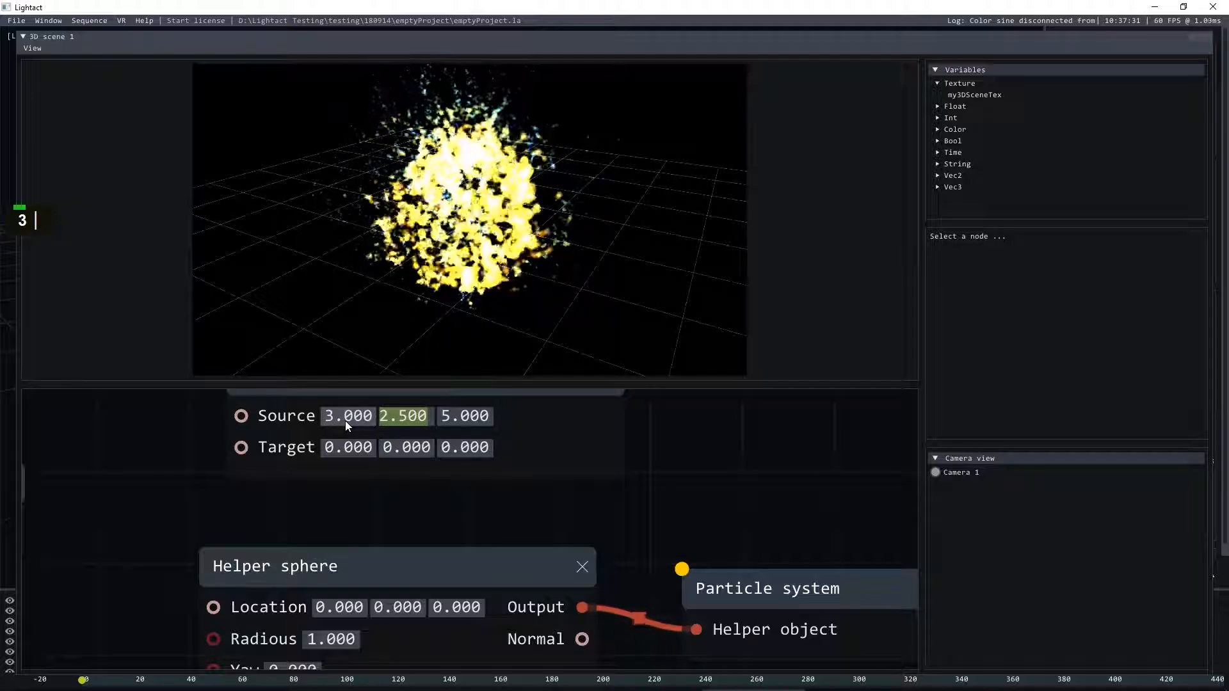
pyautogui.write('2')
pyautogui.press('Tab')
pyautogui.write('3')
pyautogui.press('Tab')
pyautogui.click(771, 475)
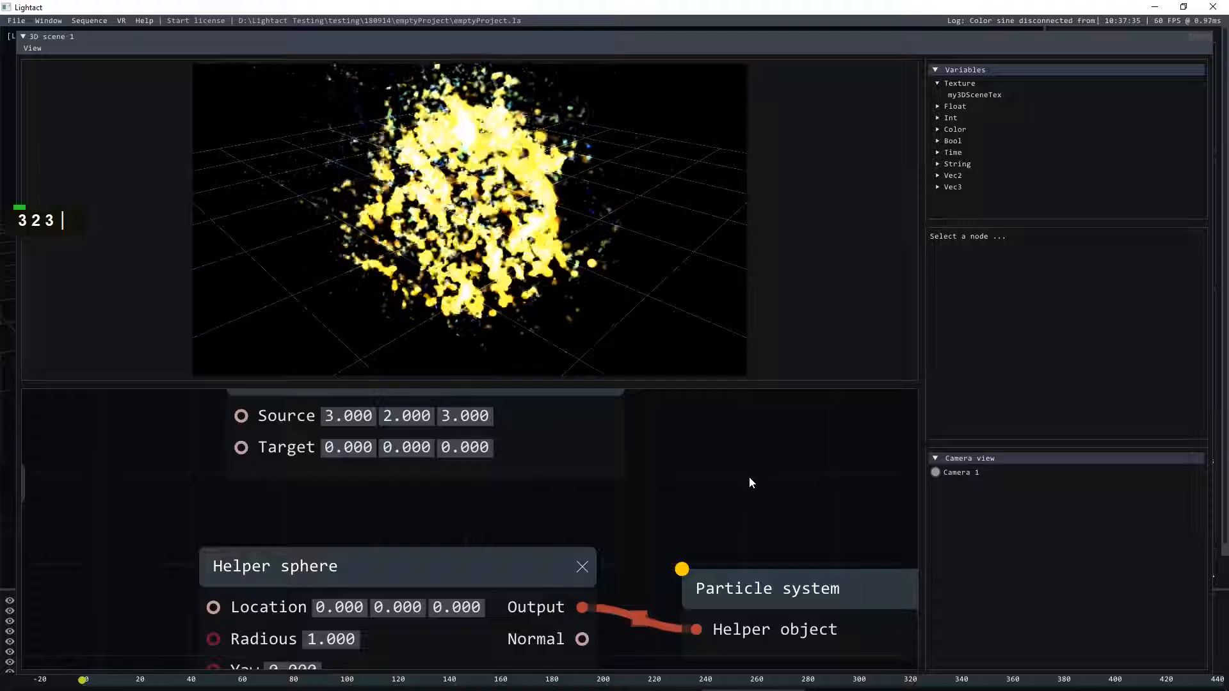
# - Turn off grid rendering in 3D scene 1, and switch helper object rendering off and back on
pyautogui.scroll(-2, 736, 474)
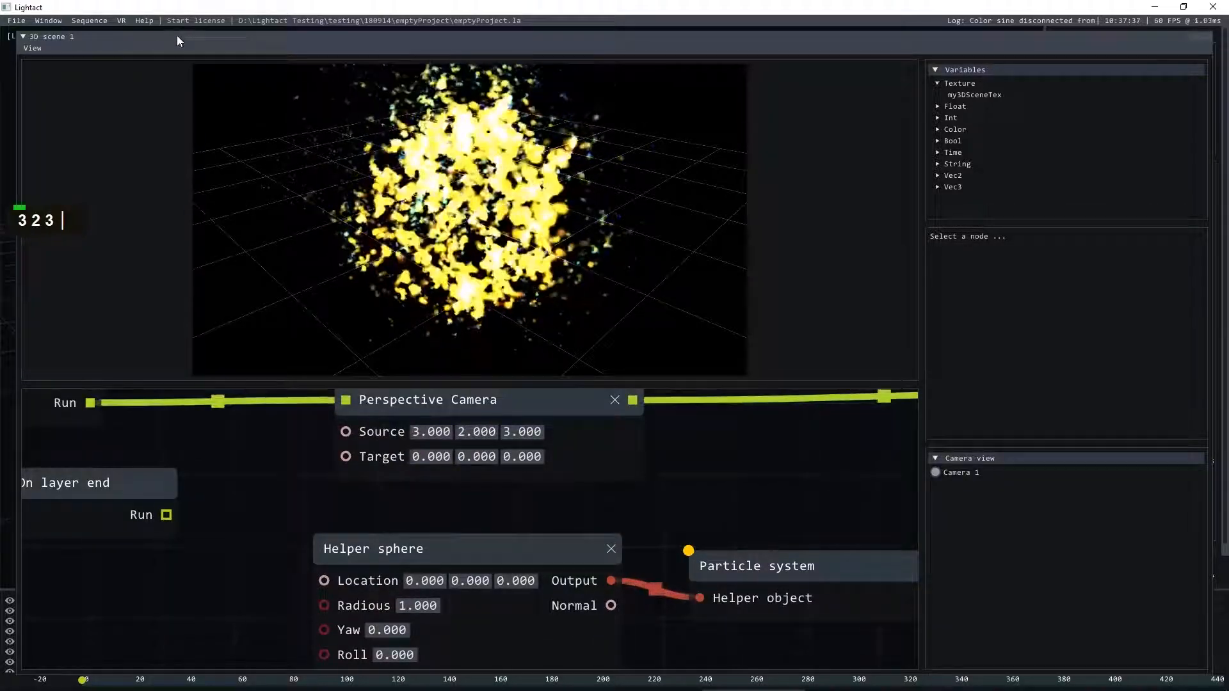
pyautogui.click(30, 49)
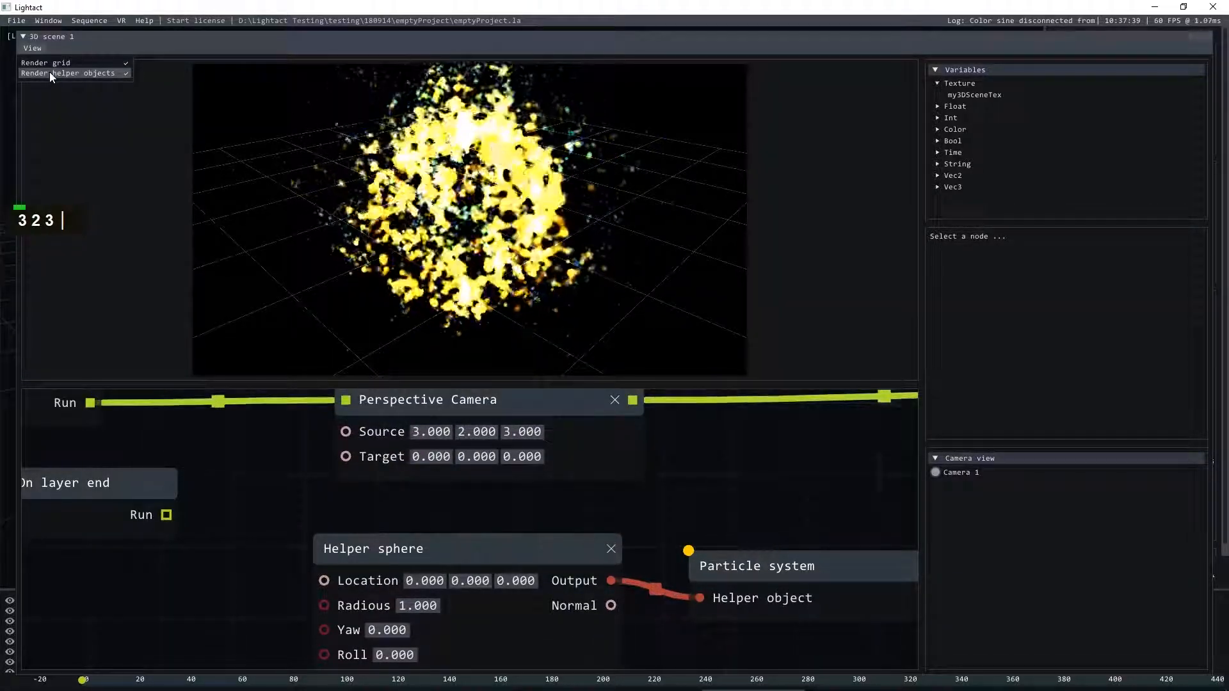
pyautogui.click(49, 71)
pyautogui.click(40, 49)
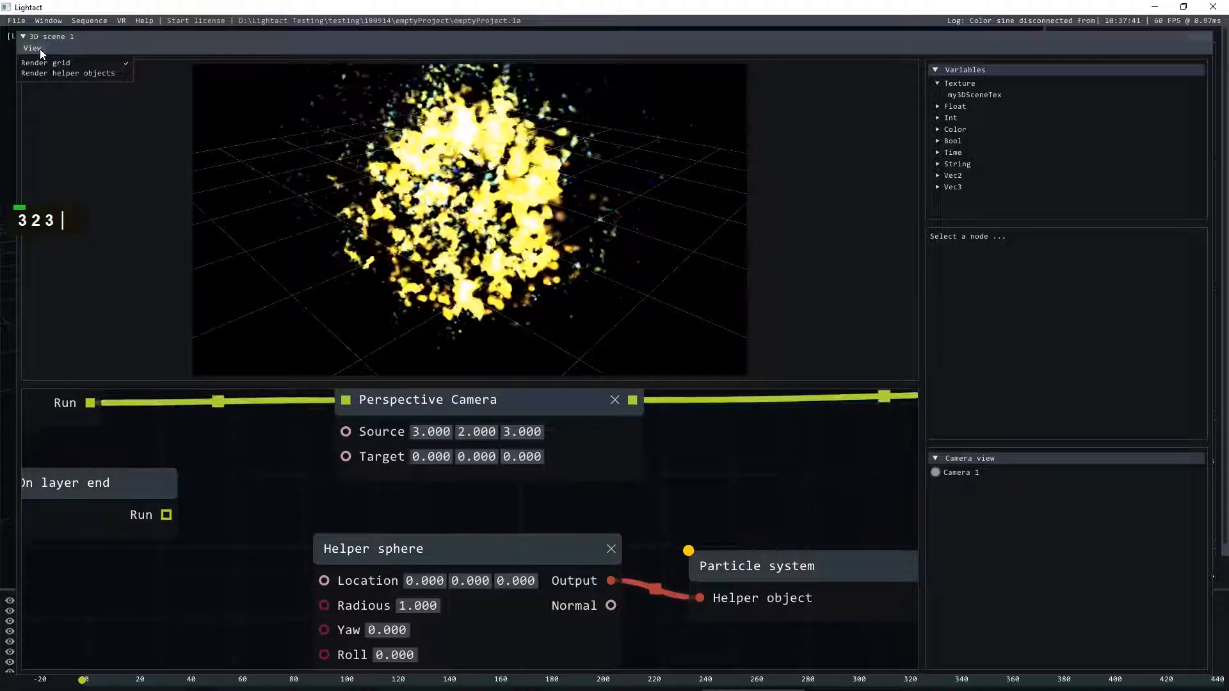
pyautogui.click(52, 62)
pyautogui.click(37, 48)
pyautogui.click(275, 433)
# - Add a new element input to the Render 3D node and connect the Helper sphere's Output to it
pyautogui.scroll(-2, 286, 424)
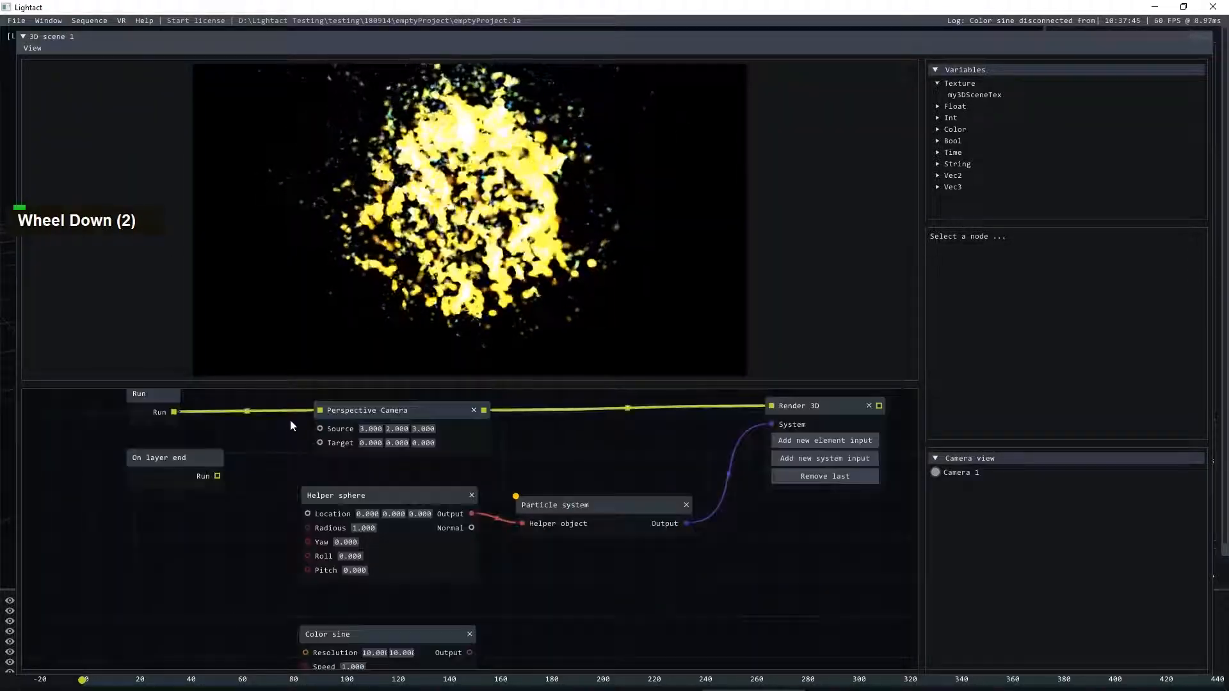
pyautogui.click(839, 440)
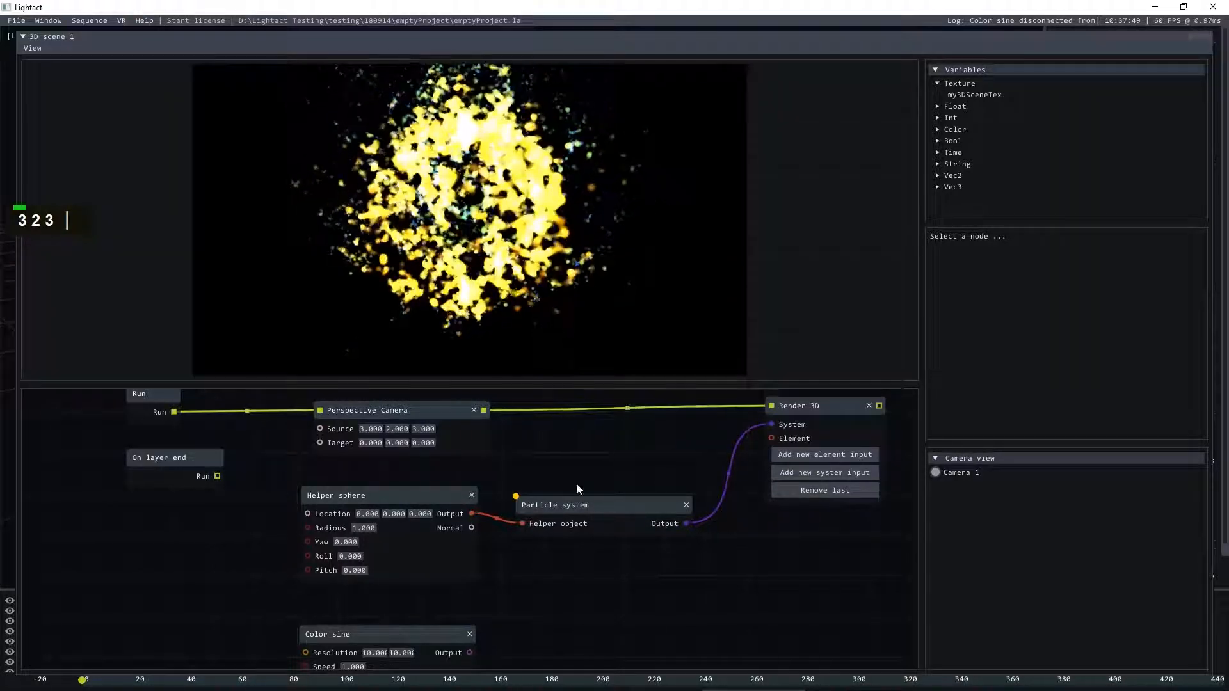
pyautogui.moveTo(472, 514); pyautogui.dragTo(772, 439)
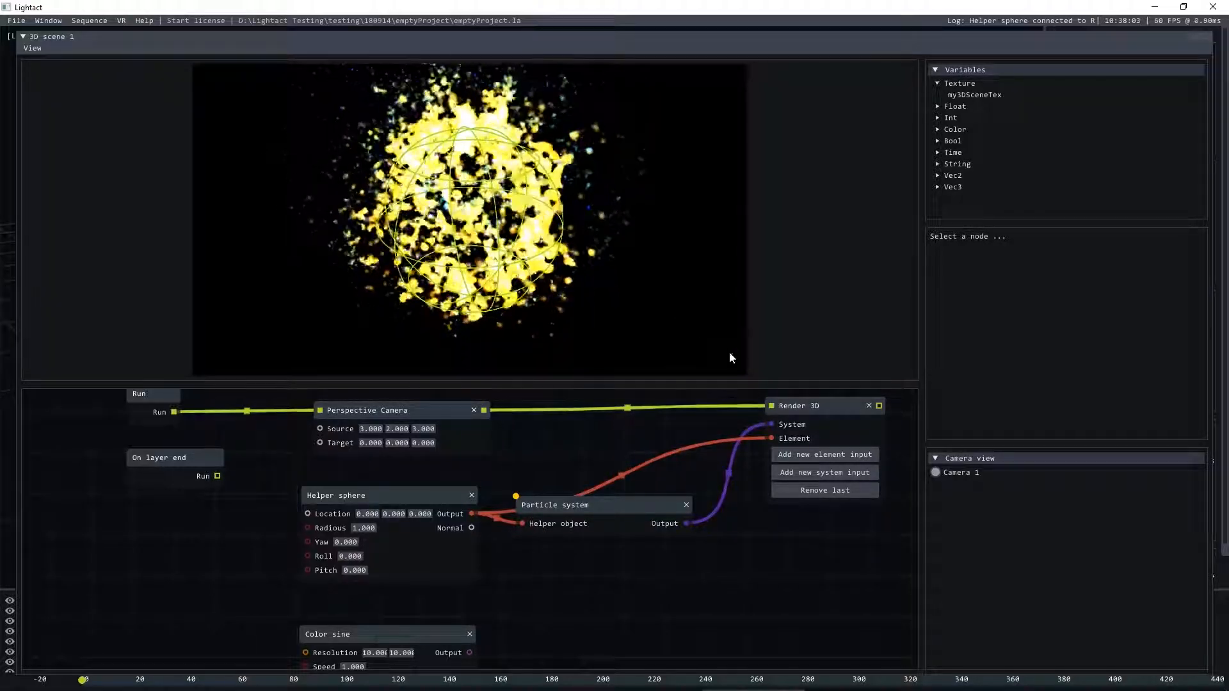
# - Turn off helper object rendering in 3D scene 1 and close its window
pyautogui.click(32, 48)
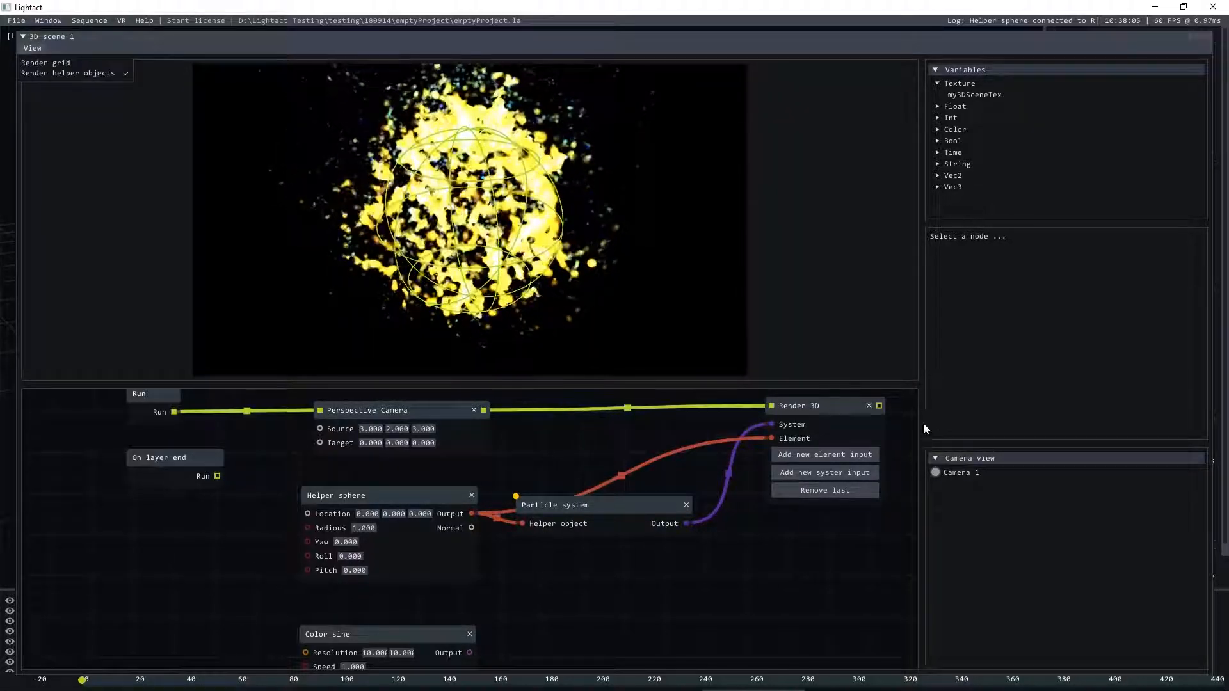
pyautogui.click(94, 75)
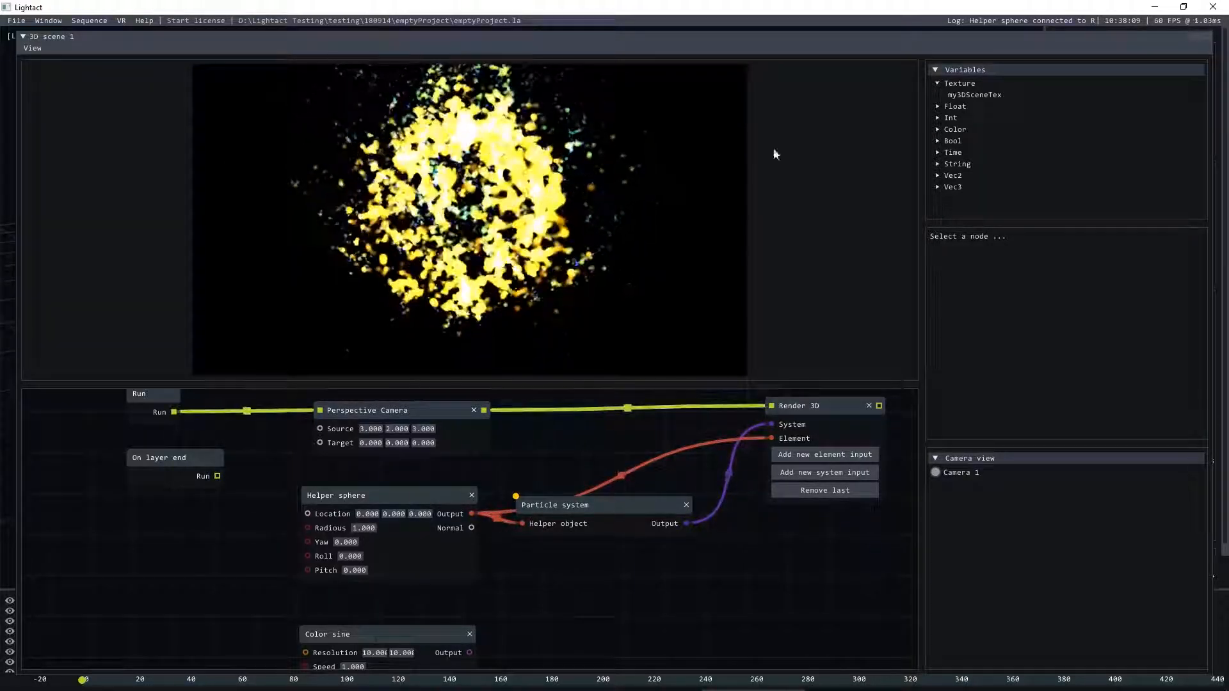
pyautogui.click(1204, 39)
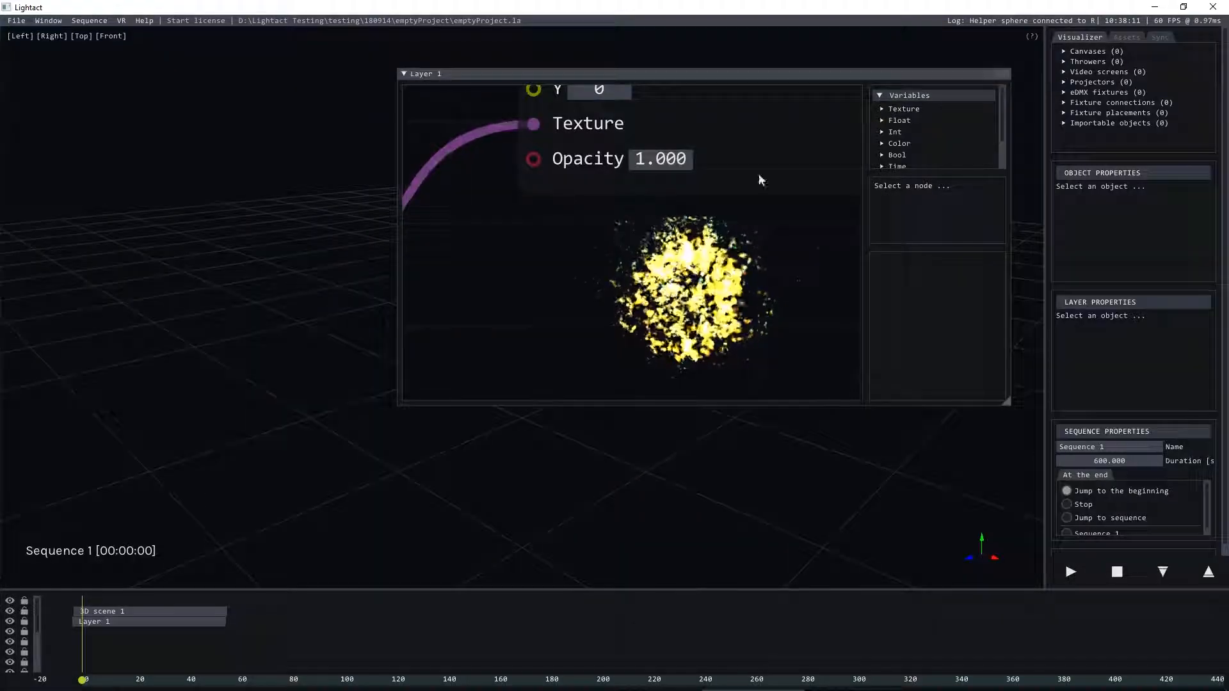
# - Add a canvas to the visualizer and assign Canvas 1 as the Render to canvas node's parent canvas
pyautogui.scroll(-3, 747, 218)
pyautogui.rightClick(122, 130)
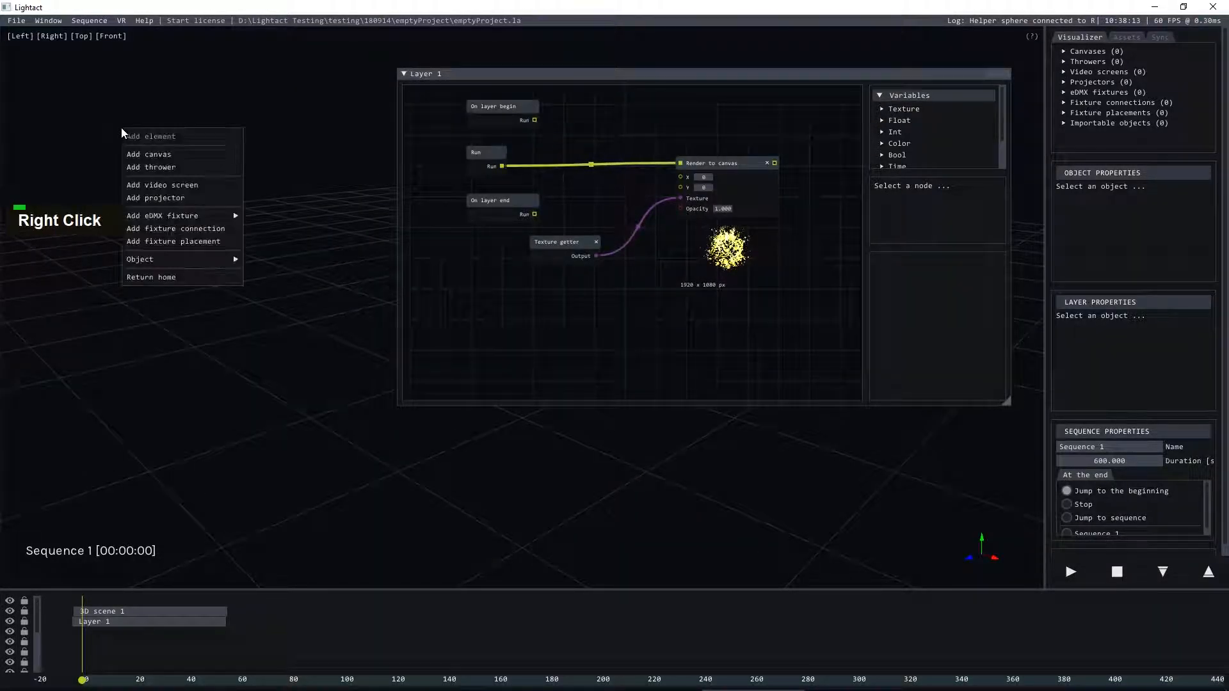
pyautogui.click(154, 157)
pyautogui.click(713, 163)
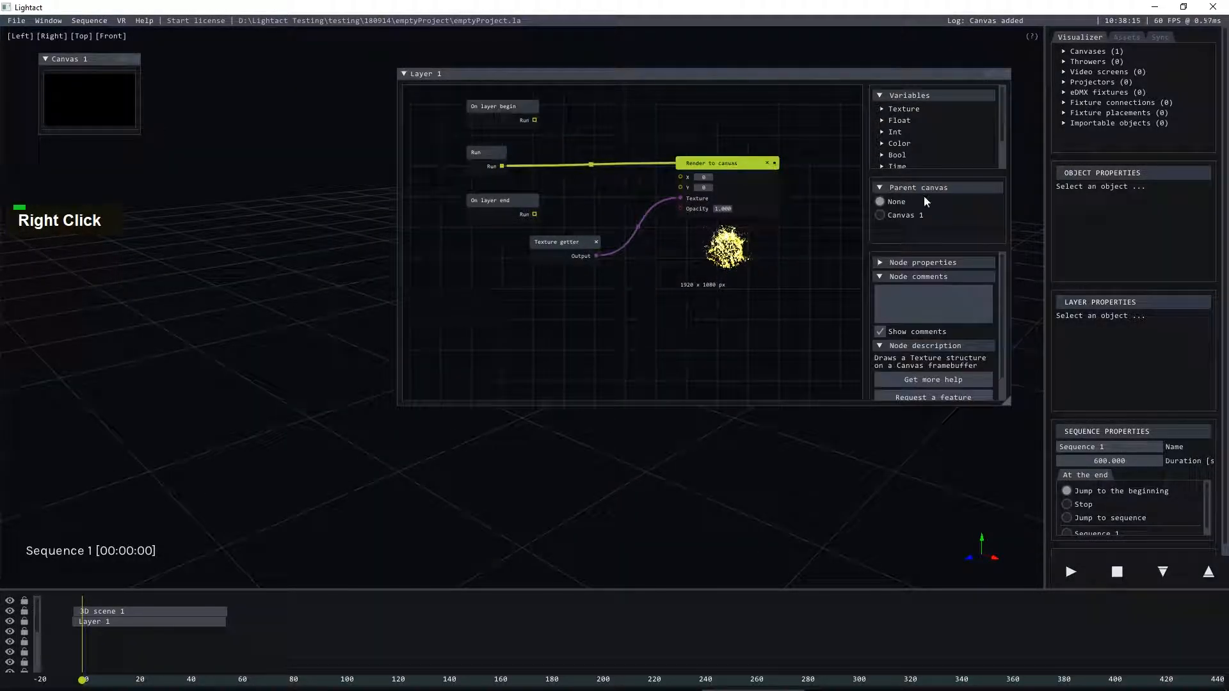
pyautogui.click(880, 215)
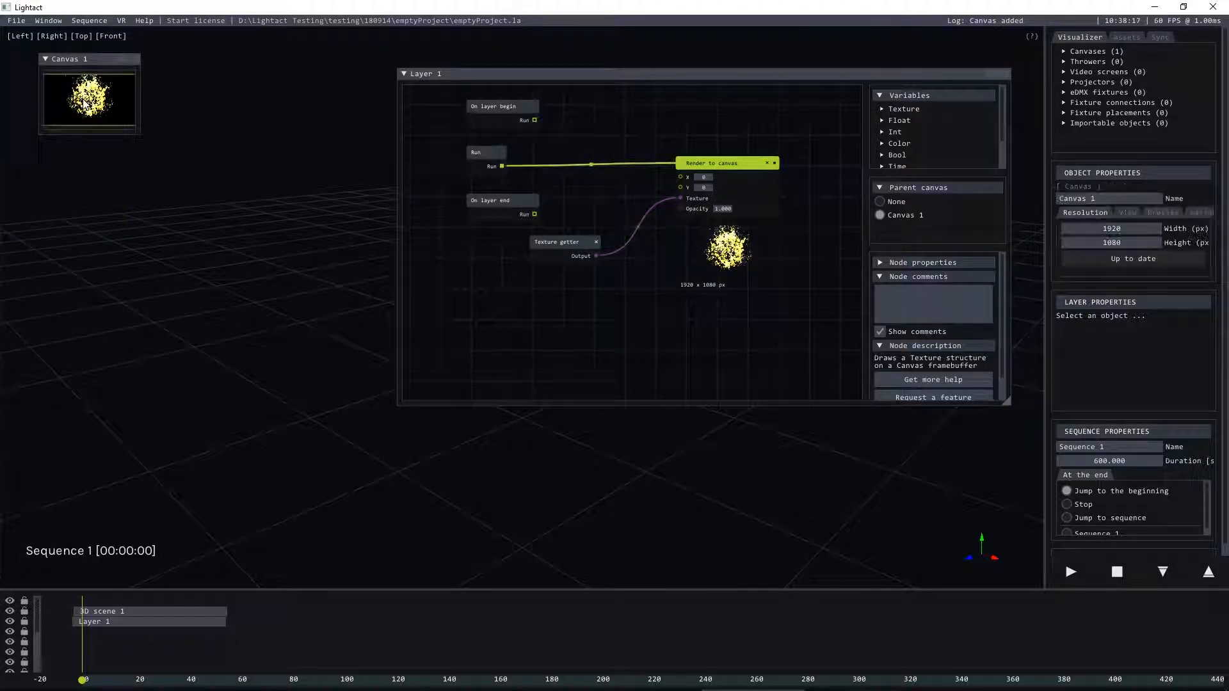
# - Open Canvas 1 in its enlarged window and inspect the rendered particles on it
pyautogui.doubleClick(79, 110)
pyautogui.scroll(3, 365, 251)
pyautogui.scroll(-3, 332, 302)
pyautogui.scroll(2, 393, 224)
pyautogui.scroll(-3, 429, 135)
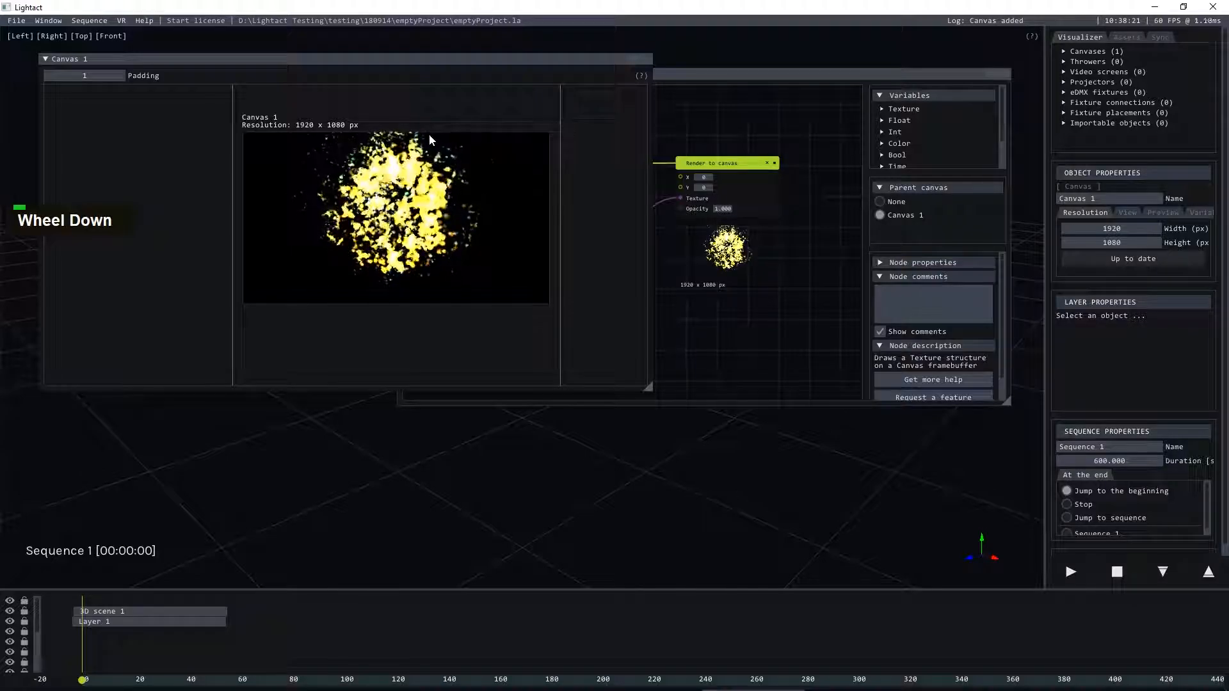